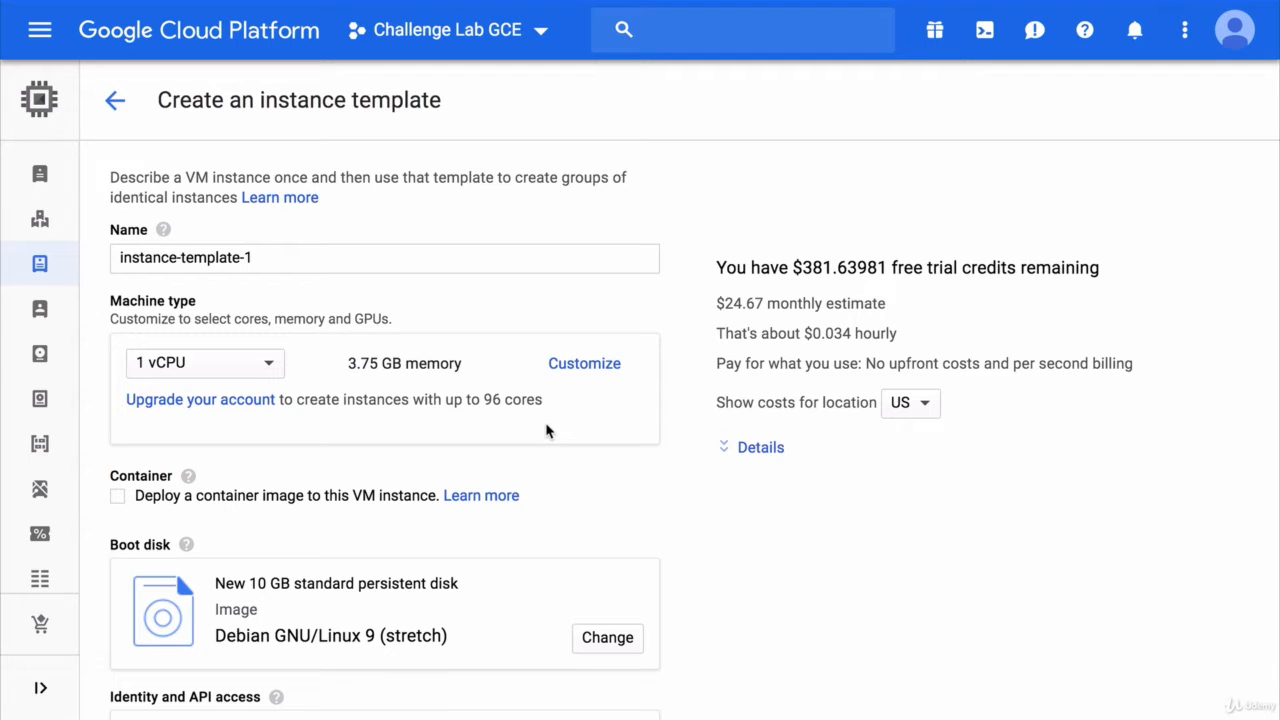
- Name the template worker-instance-template and choose the micro shared-vCPU machine type
click(314, 260)
key(BackSpace)
key(BackSpace)
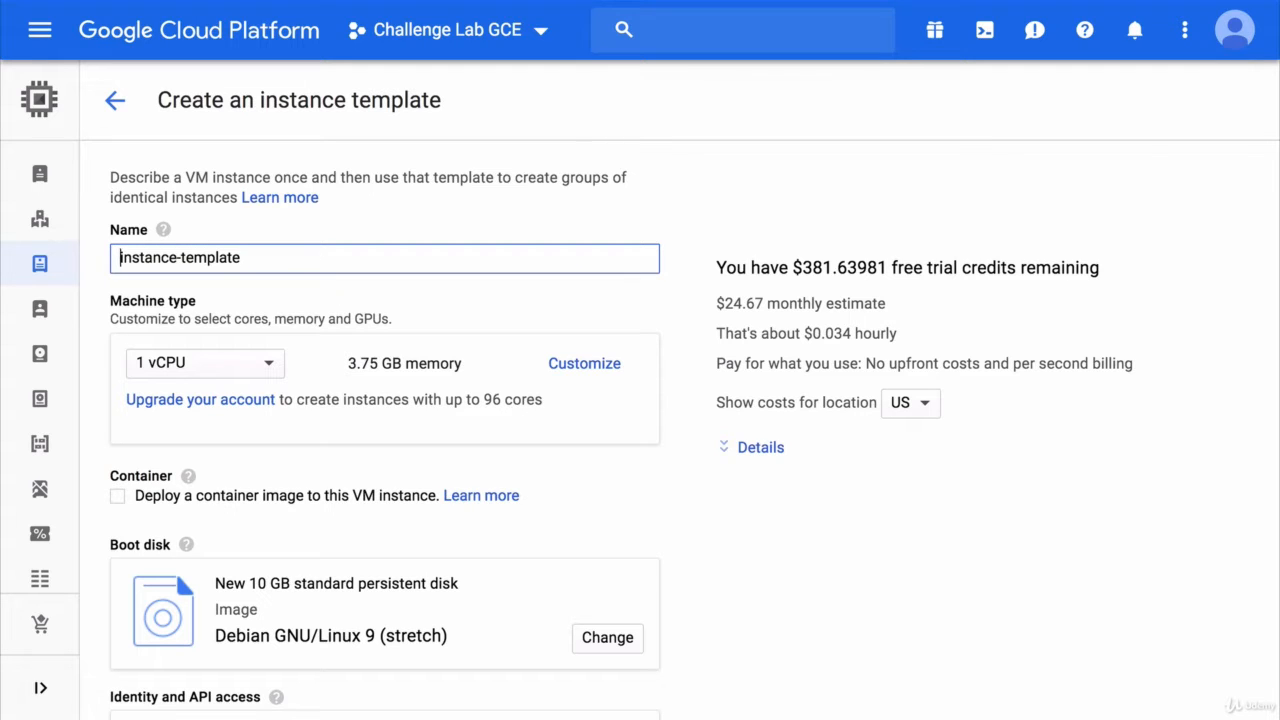
text(worker-)
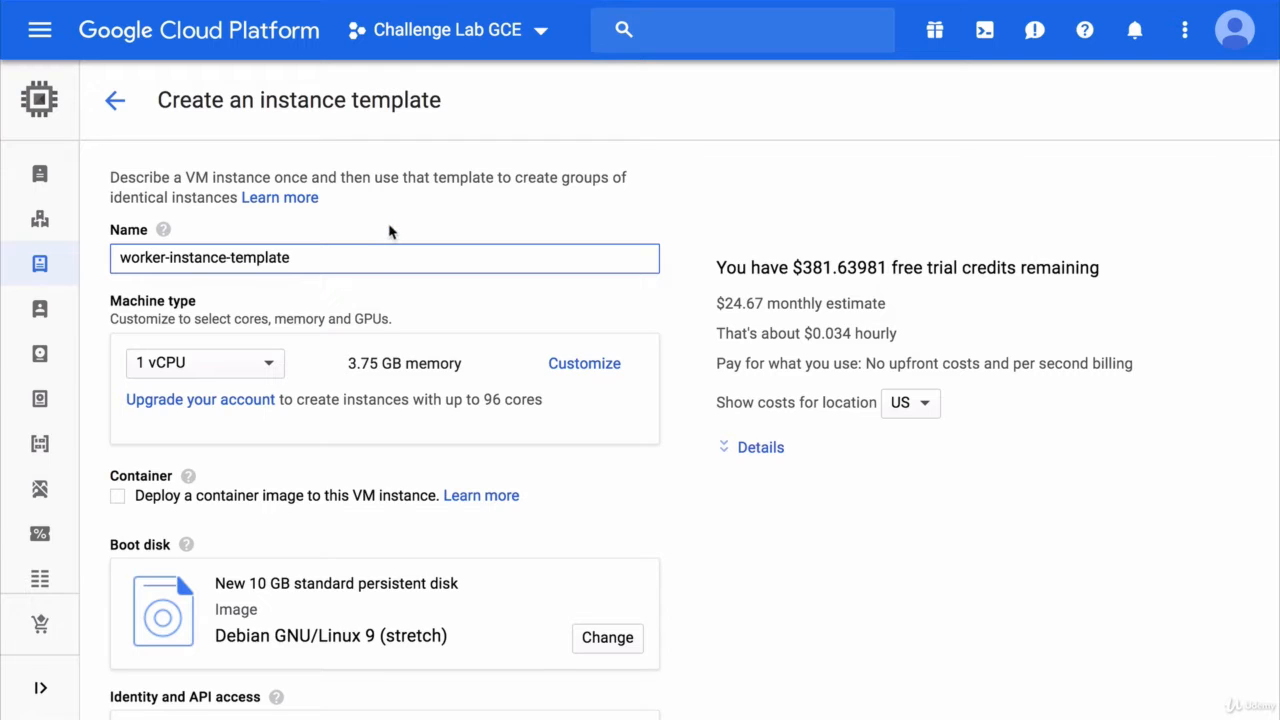
click(255, 368)
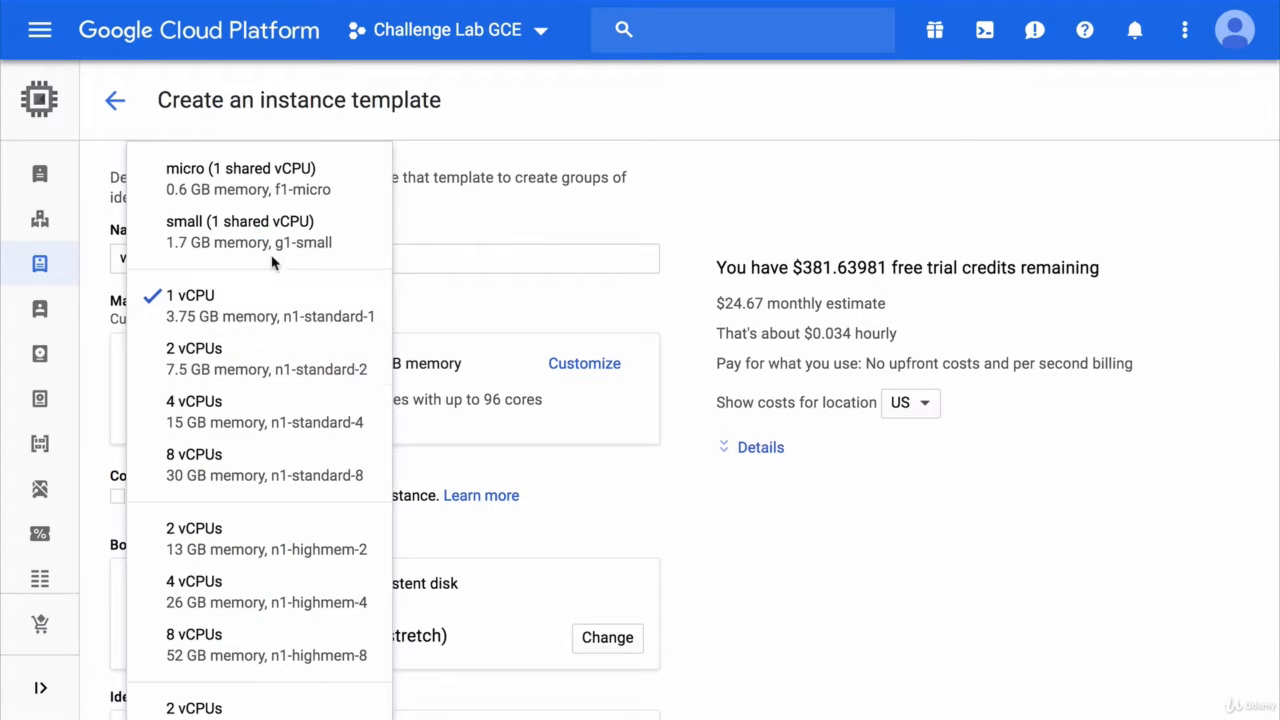
click(318, 183)
- Set access per API with Storage at Write Only, and expand the management, security, disks settings
scroll(316, 176, down, 5)
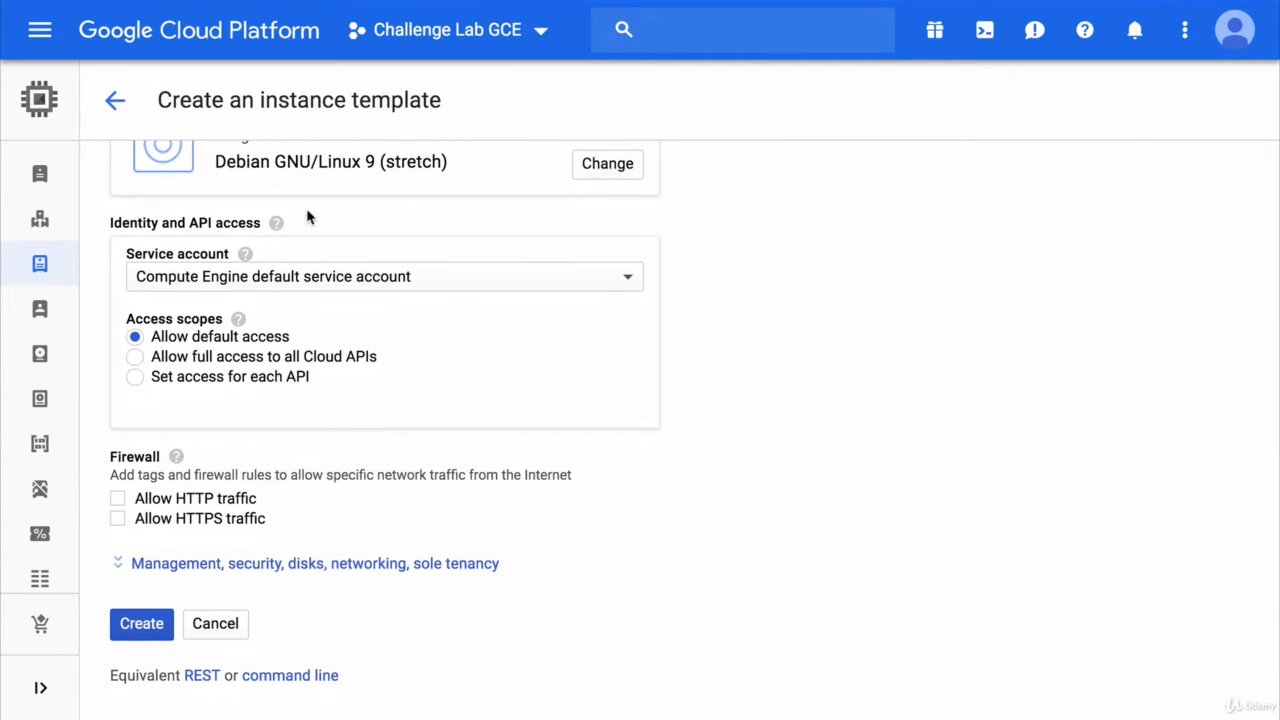
click(224, 378)
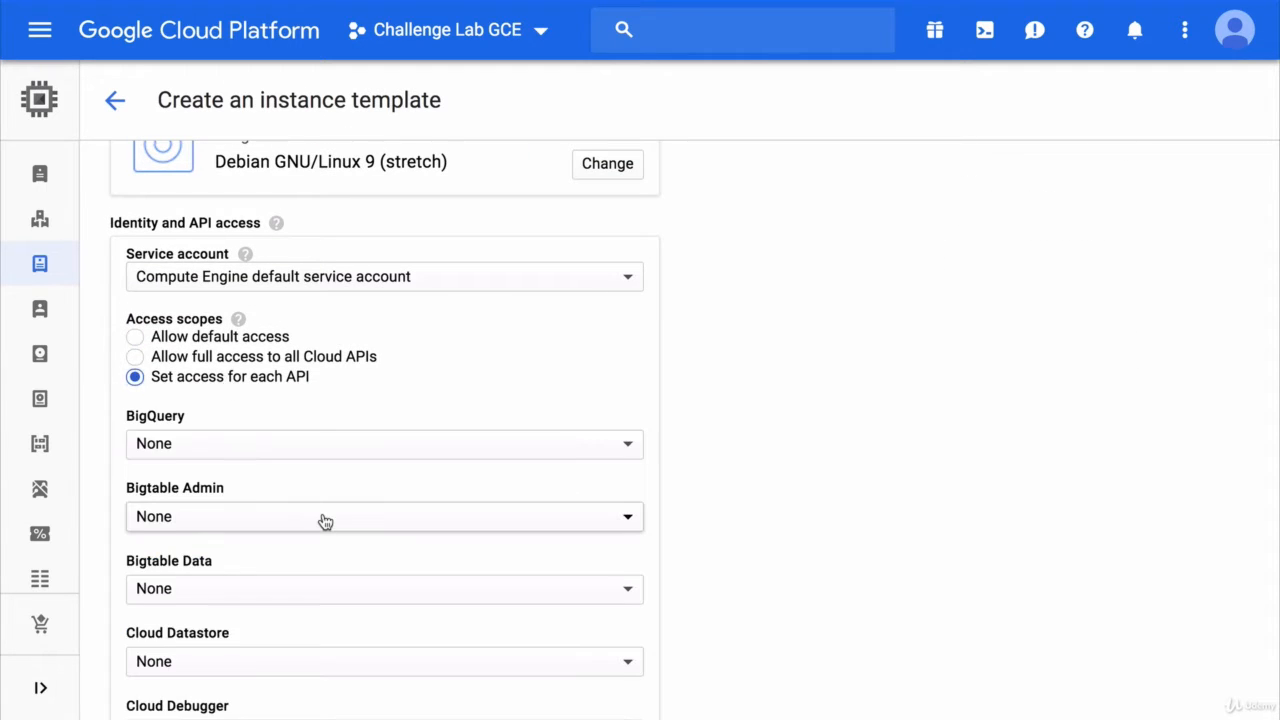
scroll(323, 520, down, 10)
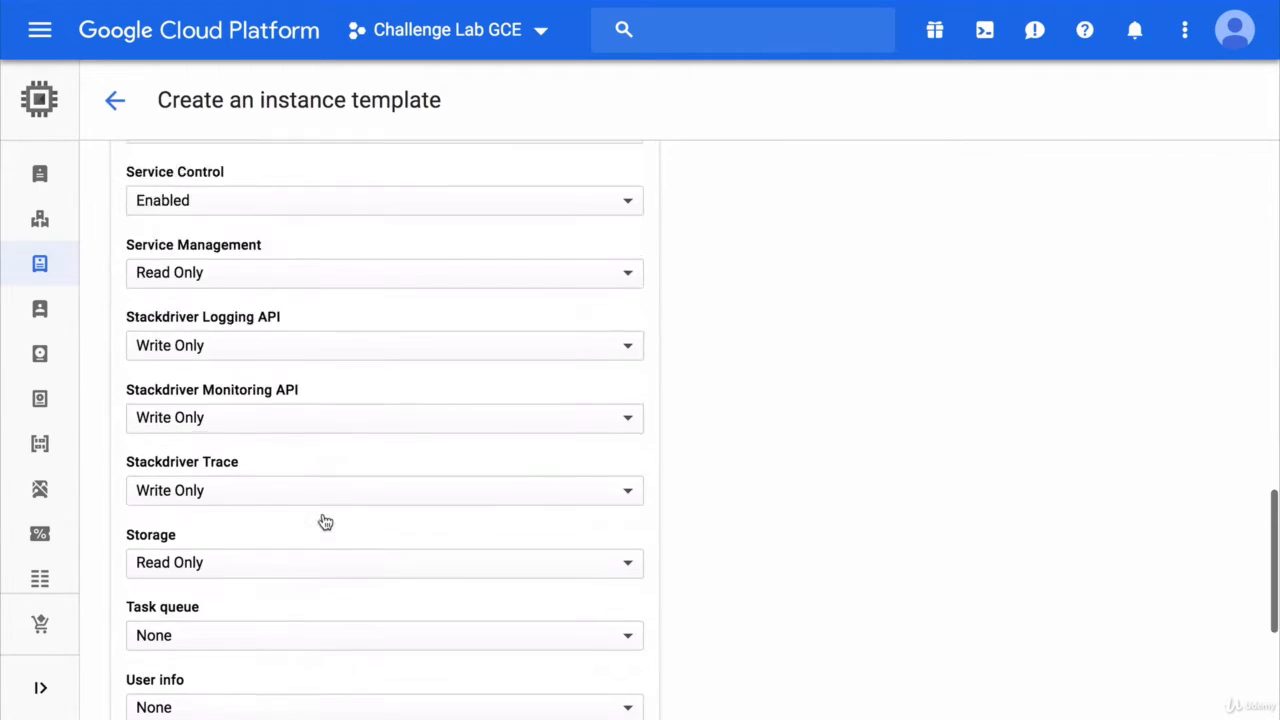
click(364, 347)
click(345, 375)
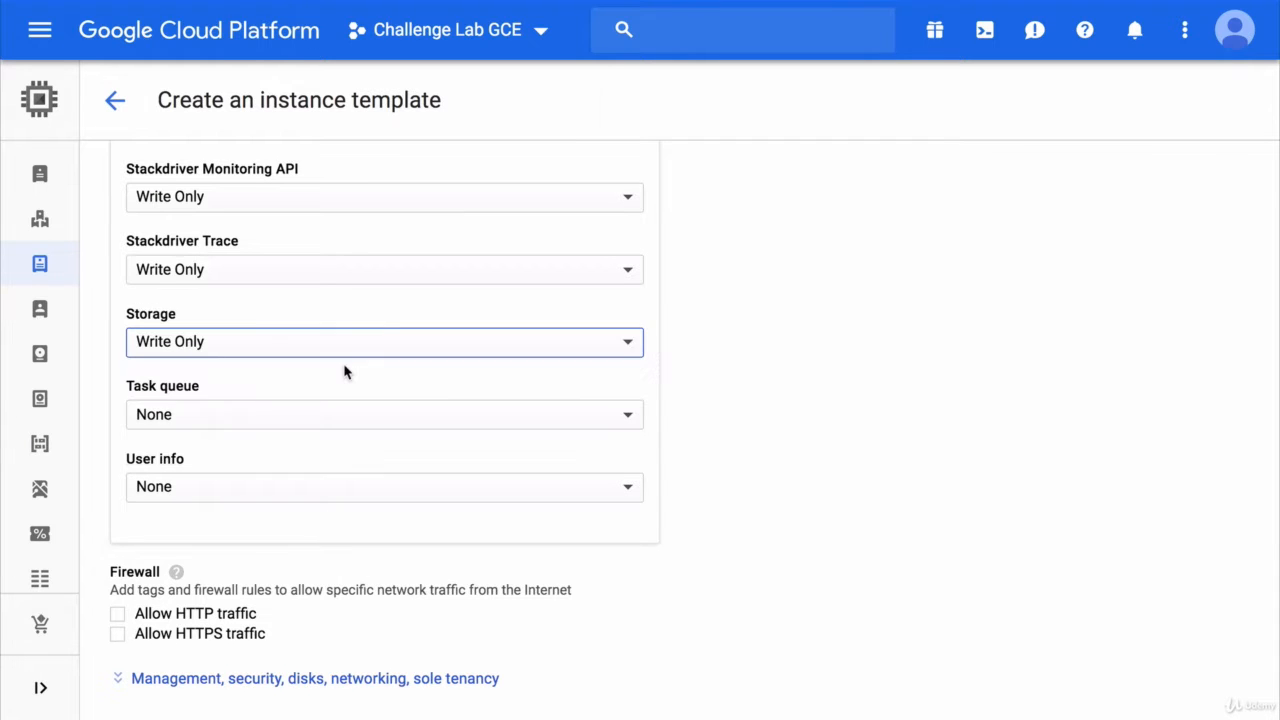
scroll(346, 371, down, 2)
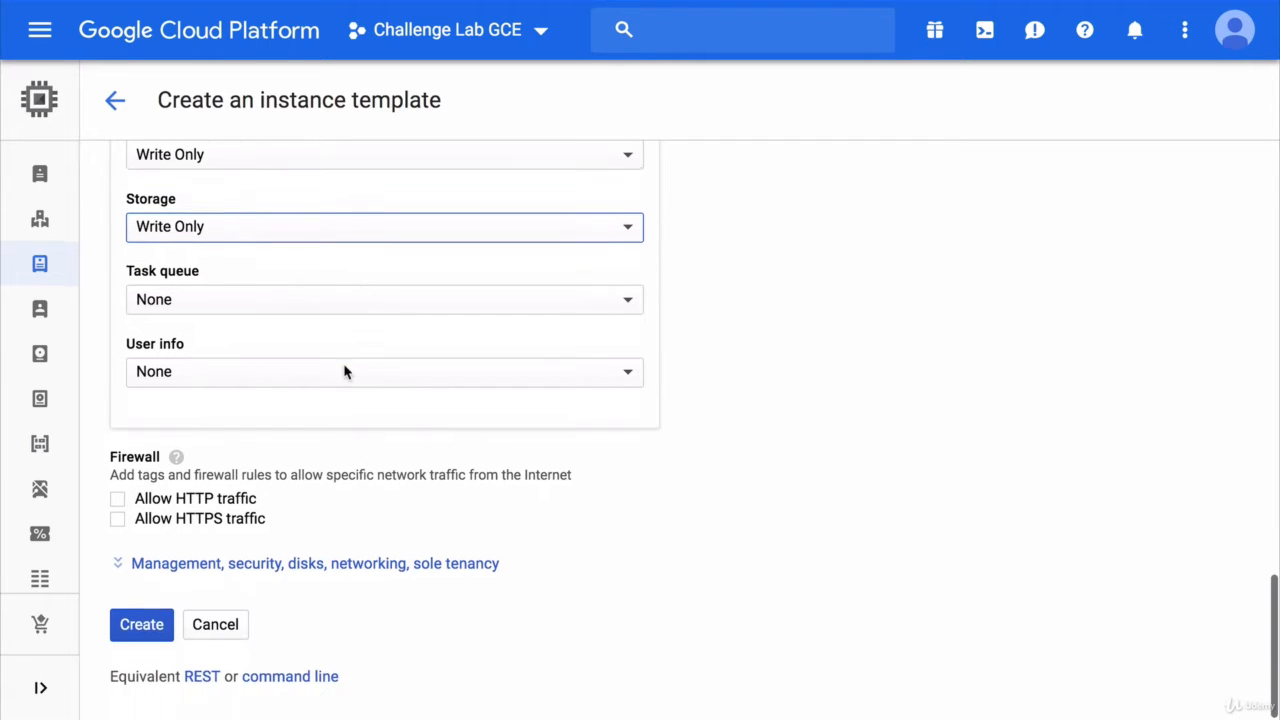
click(302, 563)
- Add the labels function=learning and madeby=template to the template
scroll(300, 567, down, 4)
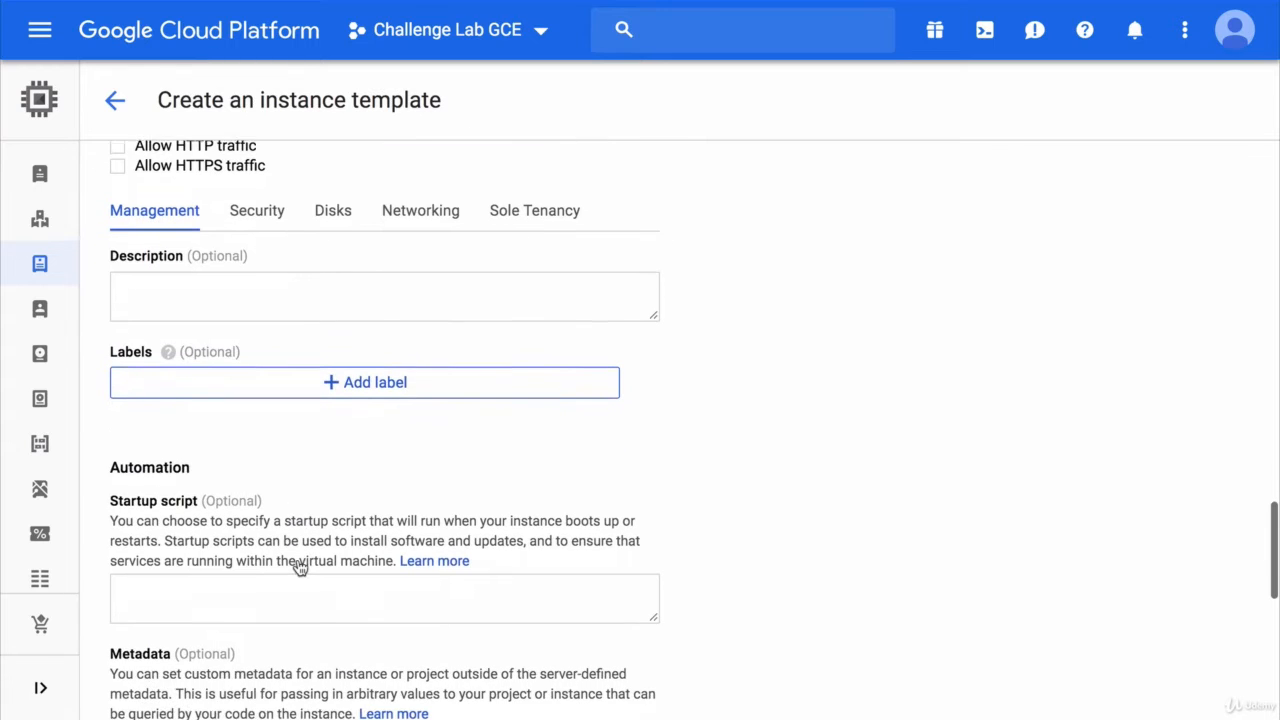
click(353, 375)
text(function)
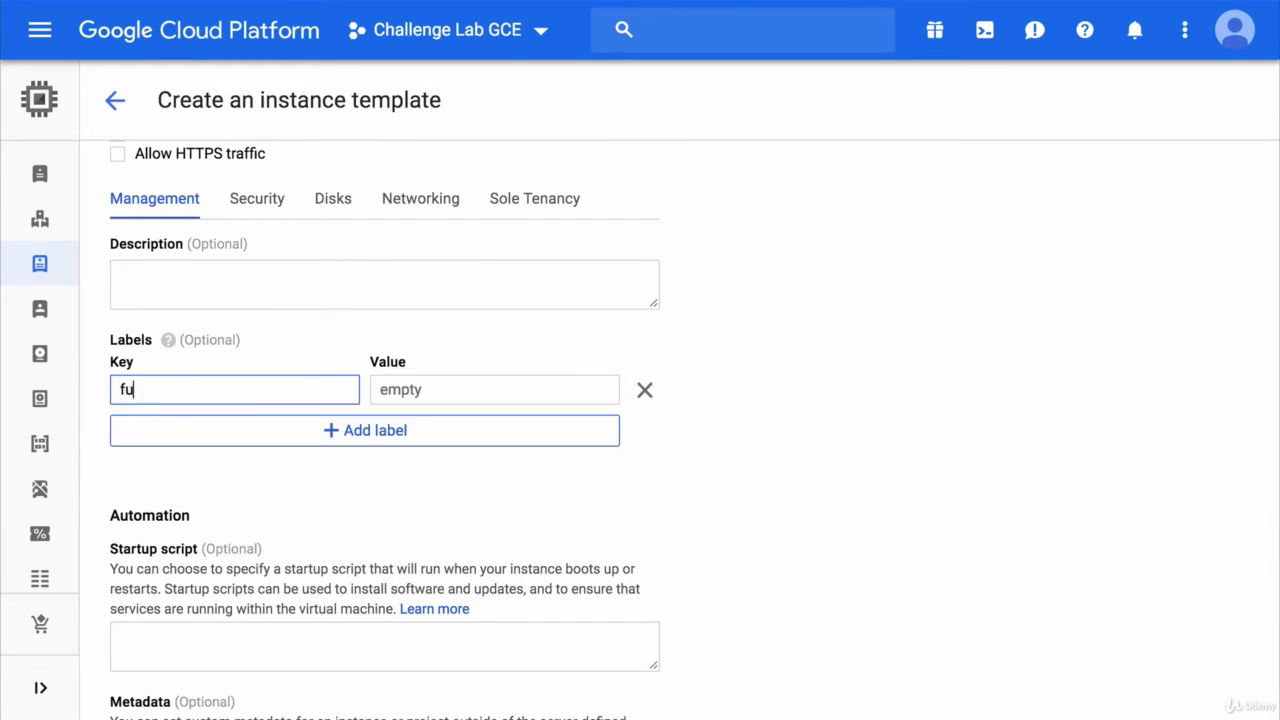
key(Tab)
text(learning)
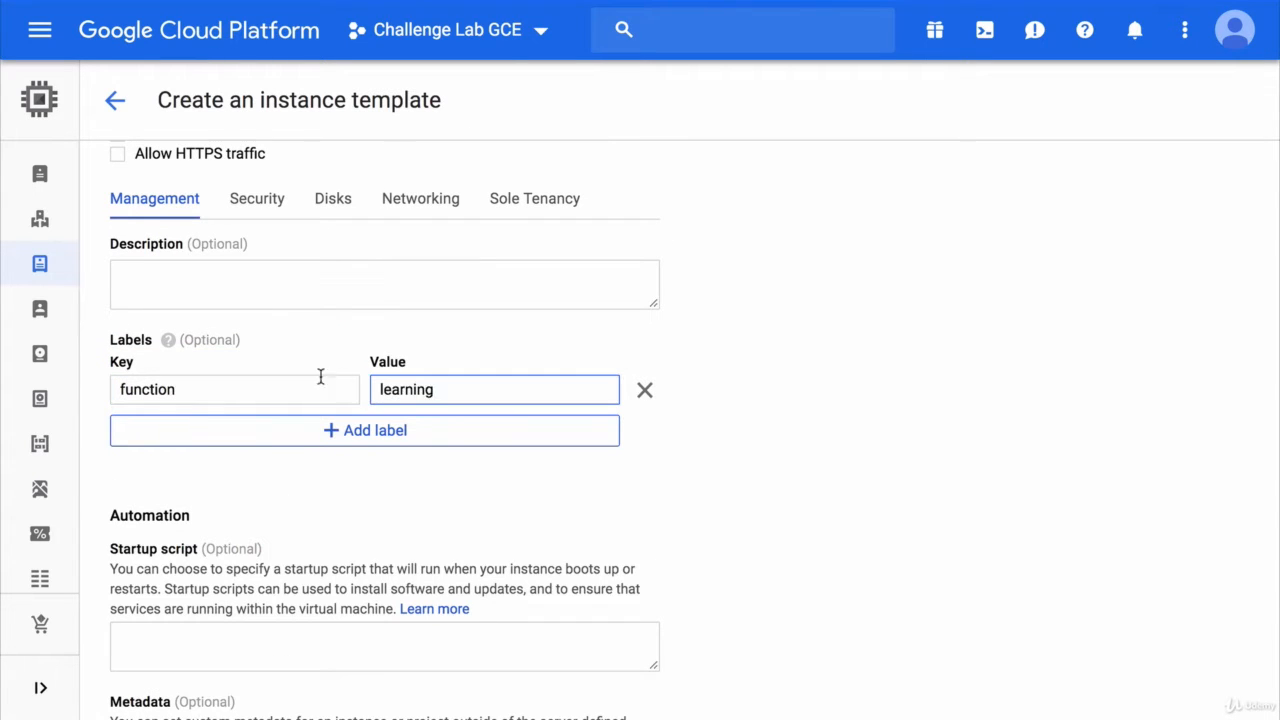
click(328, 430)
text(madeby)
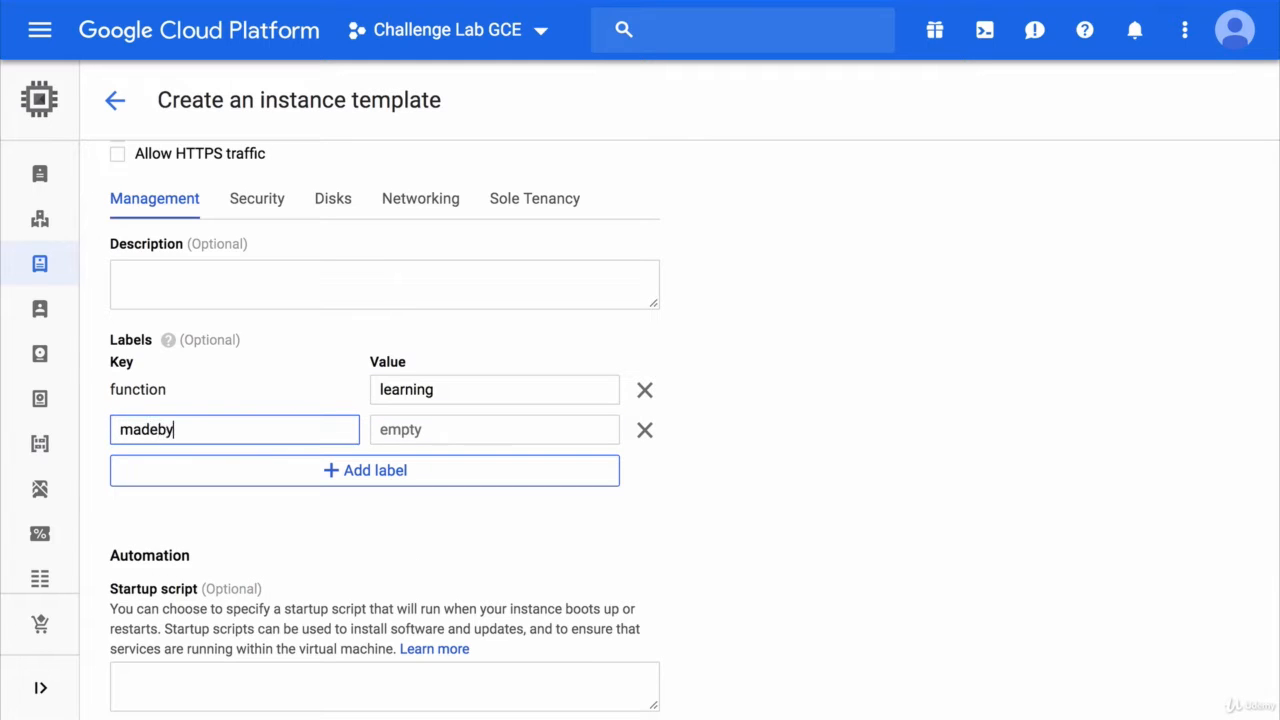
key(Tab)
text(template)
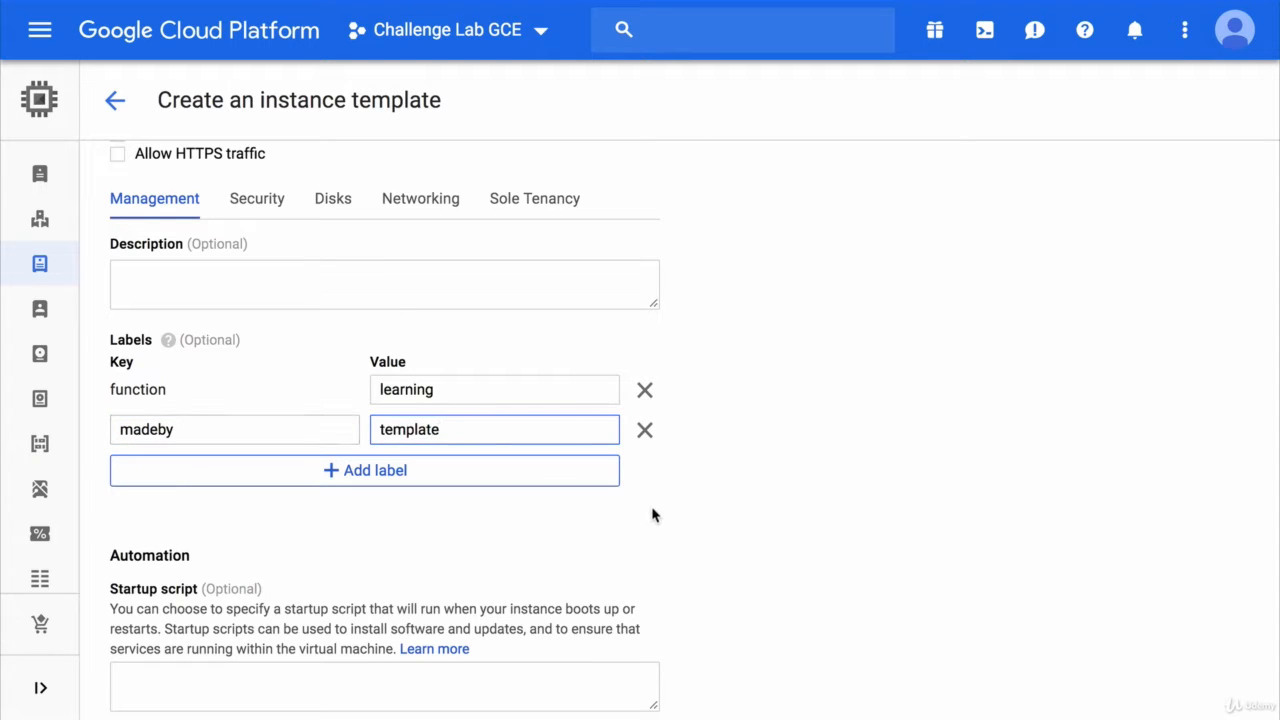
- Copy the worker startup script from the other page into the Startup script field
scroll(652, 515, down, 5)
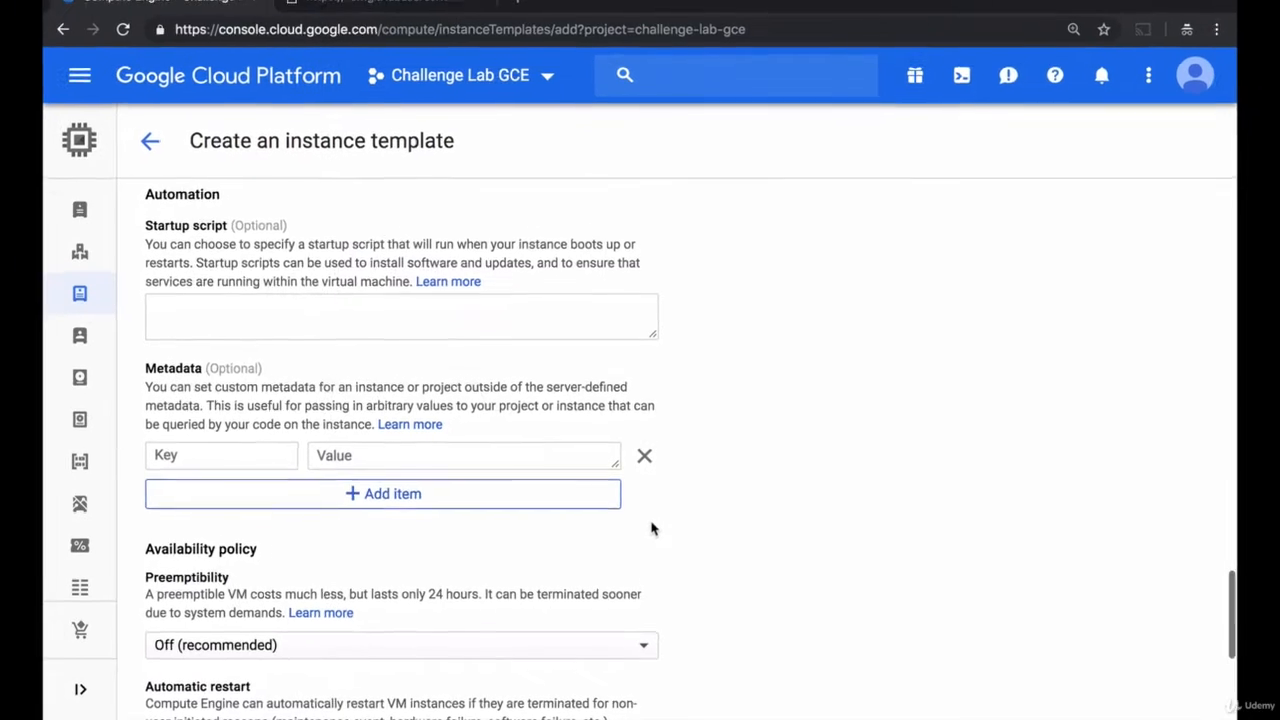
click(413, 22)
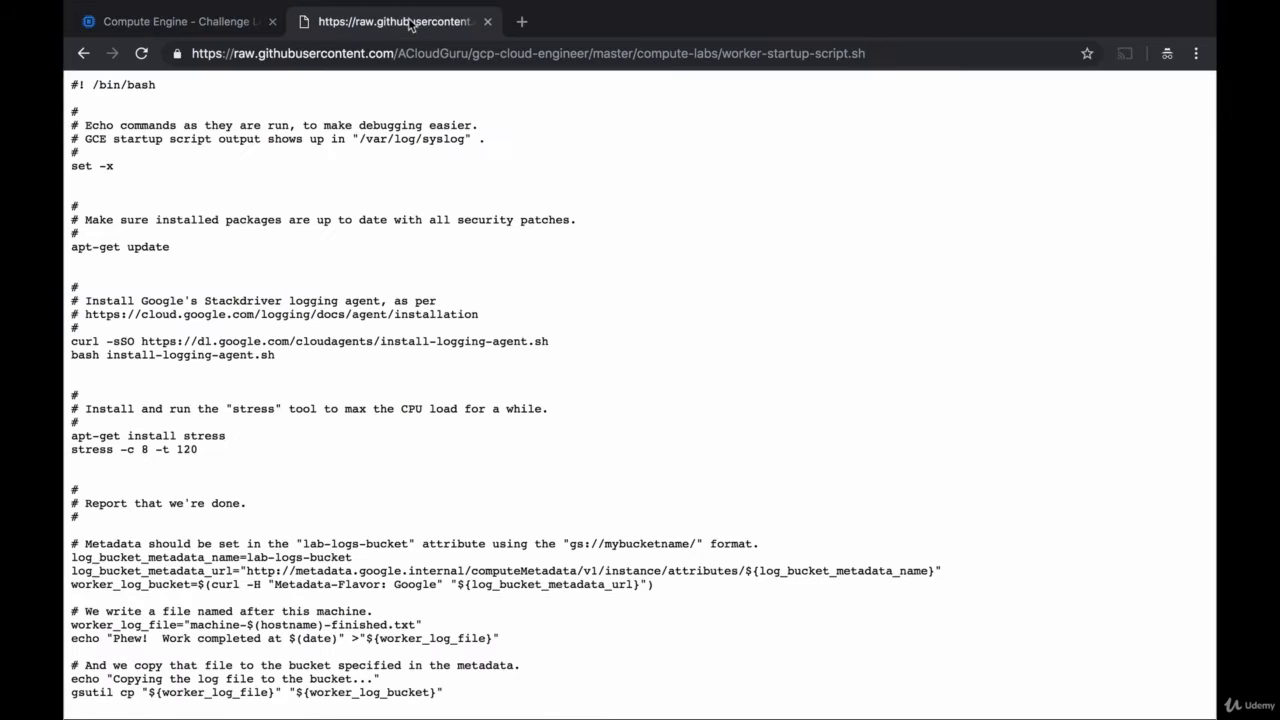
key(ctrl+a)
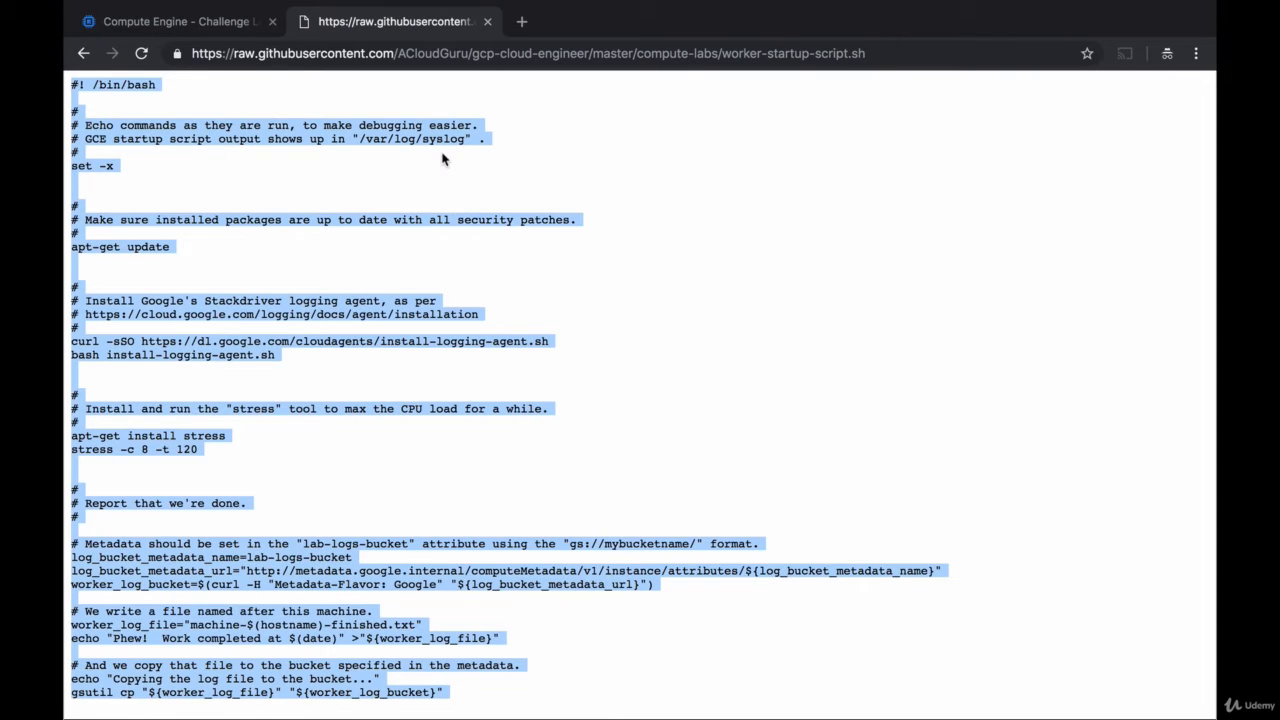
click(222, 30)
click(278, 320)
key(ctrl+v)
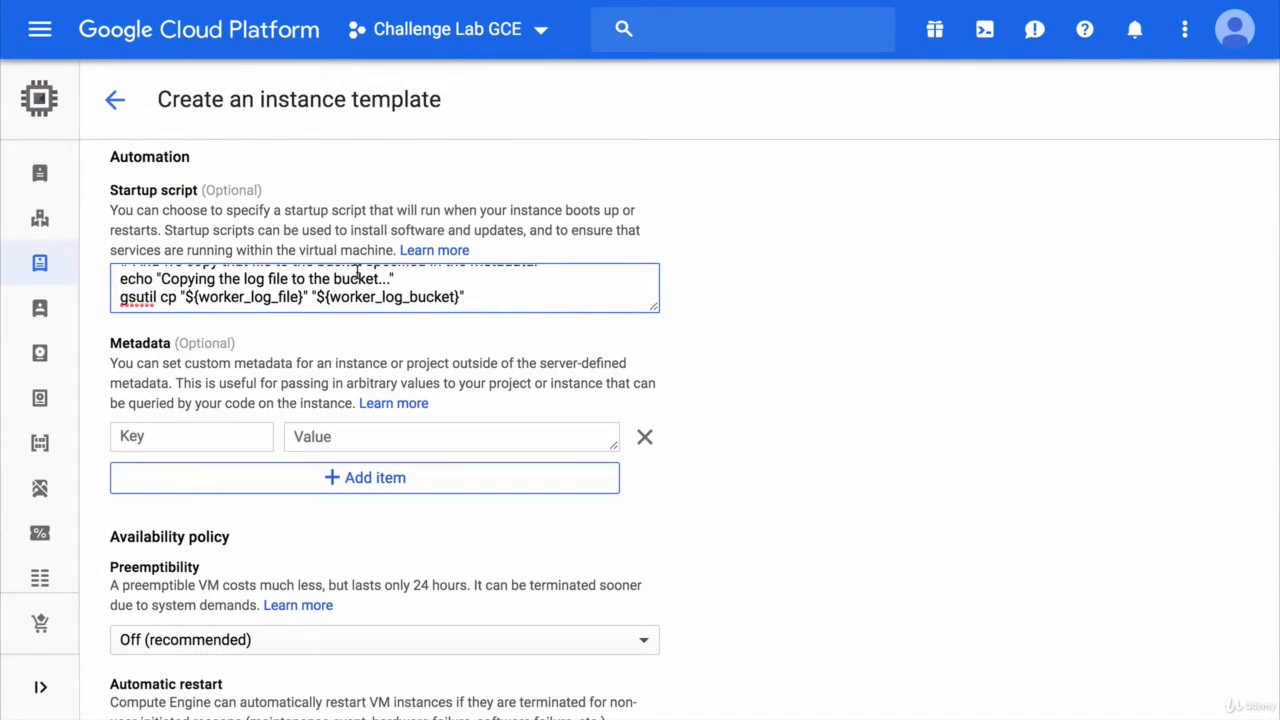
- Add metadata lab-logs-bucket = gs://challenge-lab-gce/ and create the template
scroll(357, 285, up, 15)
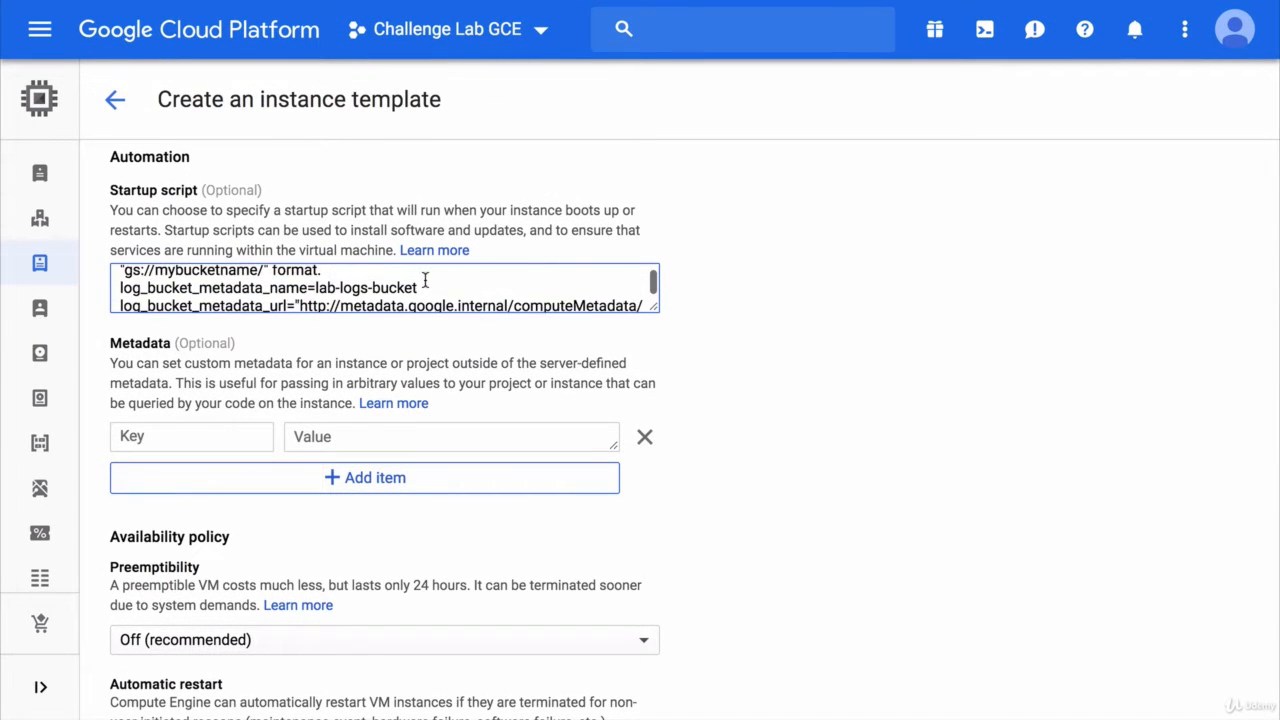
drag(418, 288, 315, 288)
key(ctrl+c)
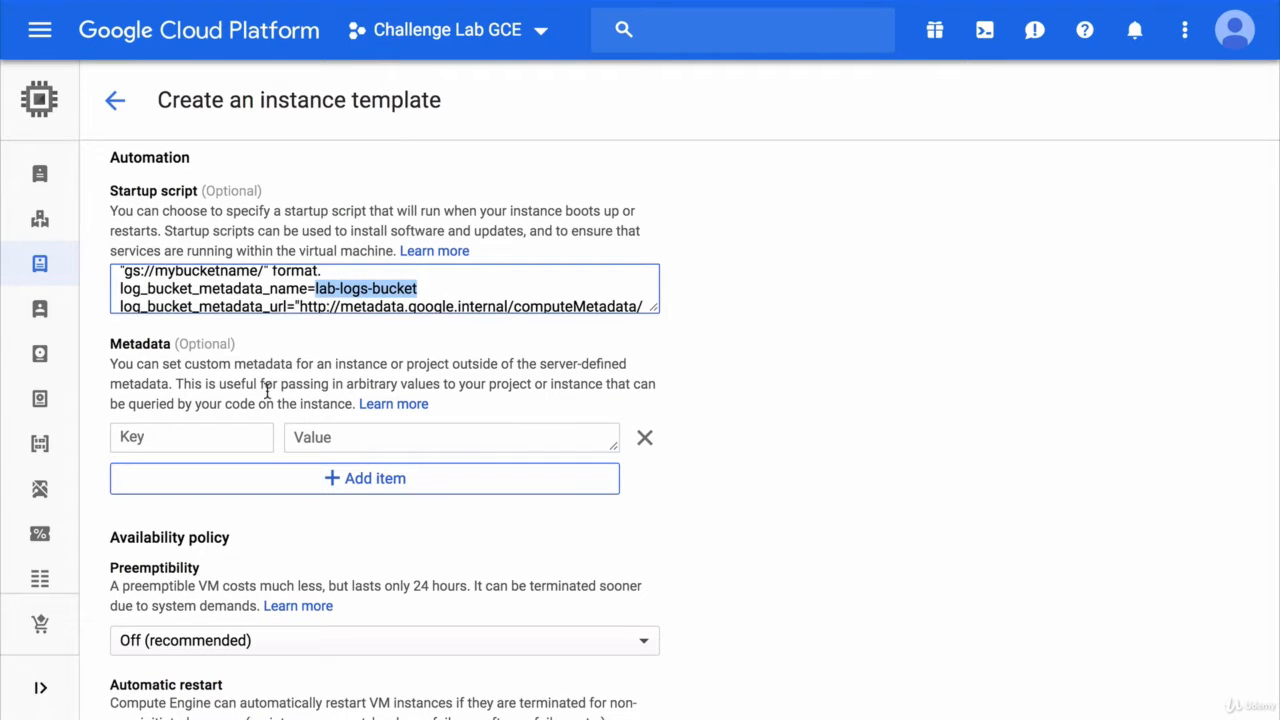
click(199, 432)
key(ctrl+v)
click(308, 437)
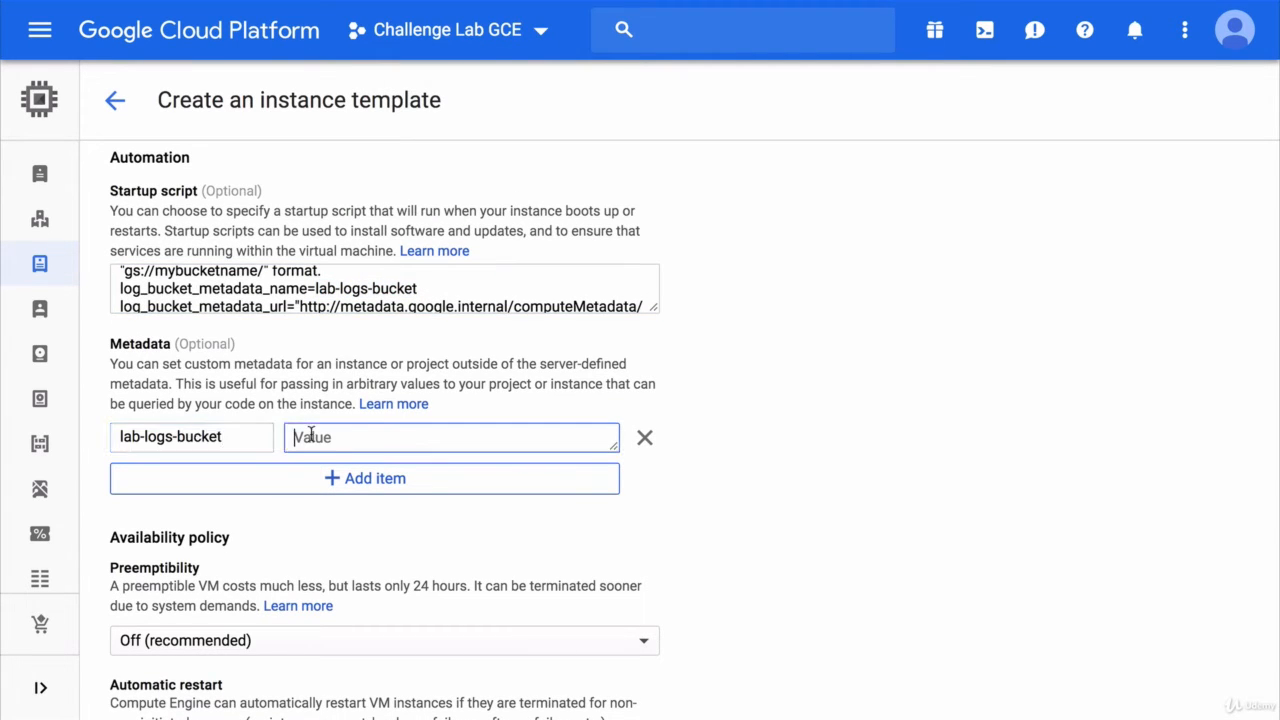
text(gs://challenge-lab-gce/)
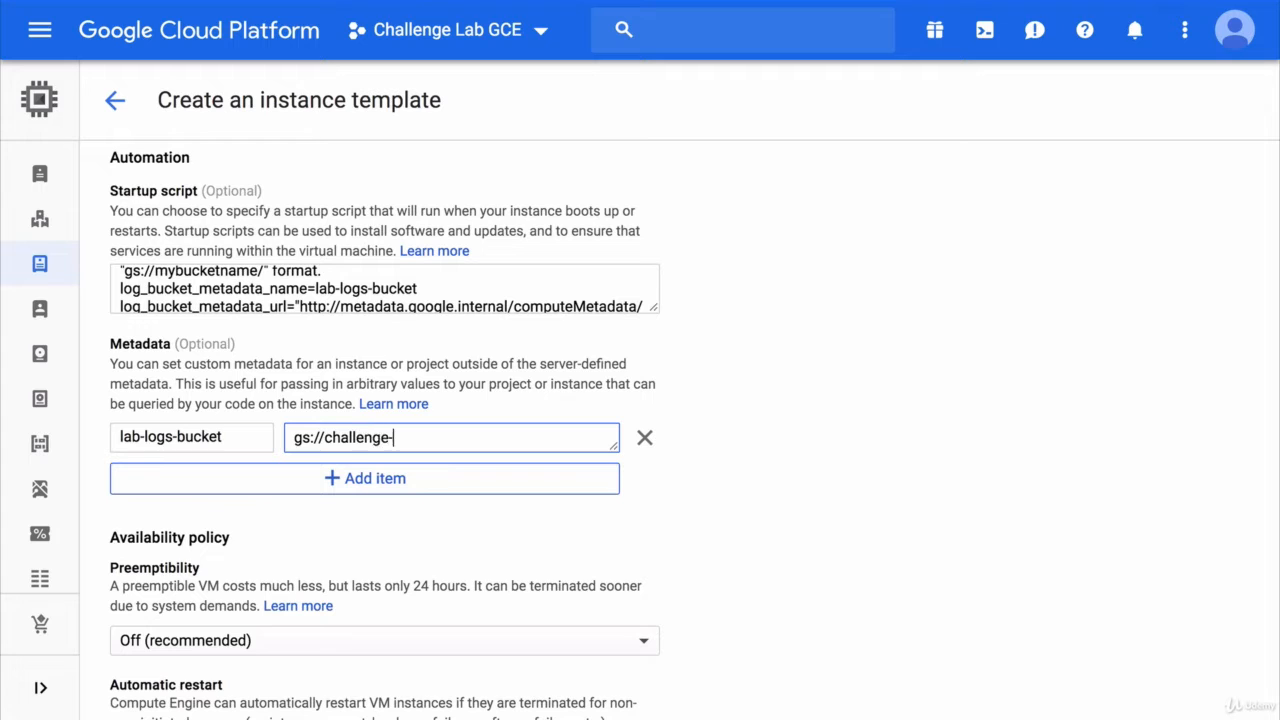
click(780, 437)
scroll(780, 437, down, 5)
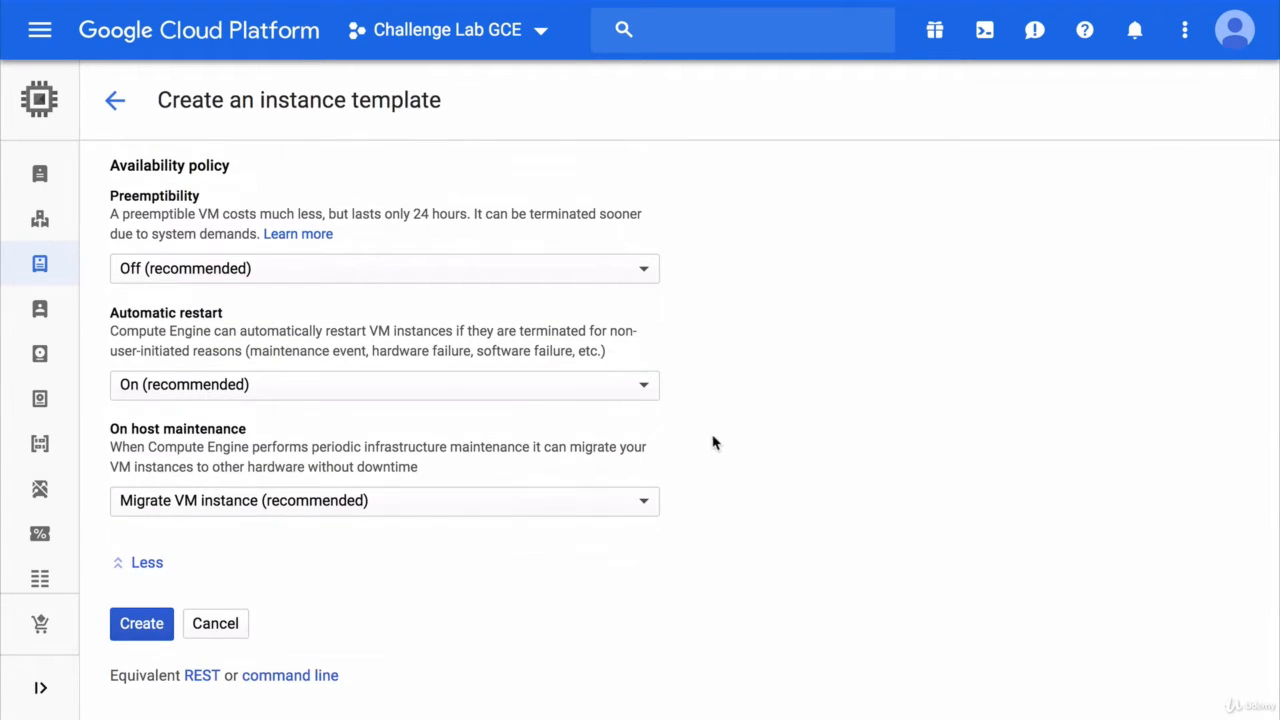
click(145, 623)
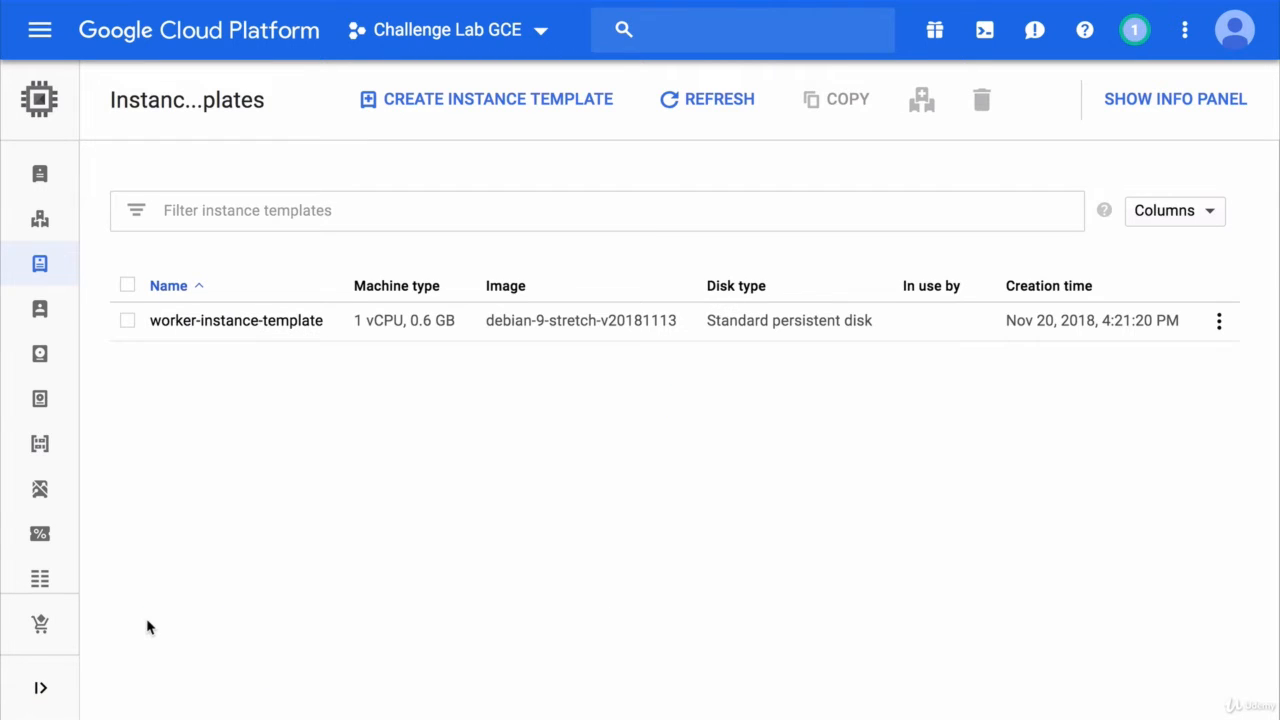
- Review worker-instance-template's details and start a new VM from it
click(259, 328)
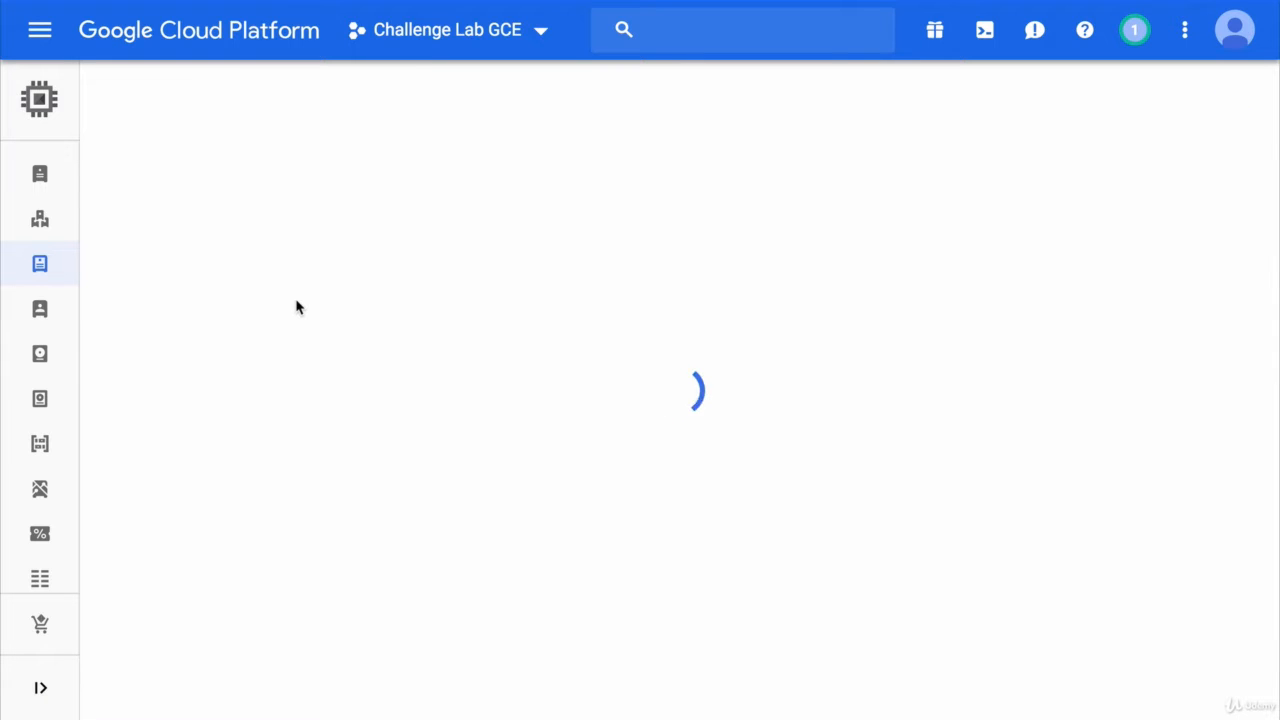
scroll(334, 445, down, 8)
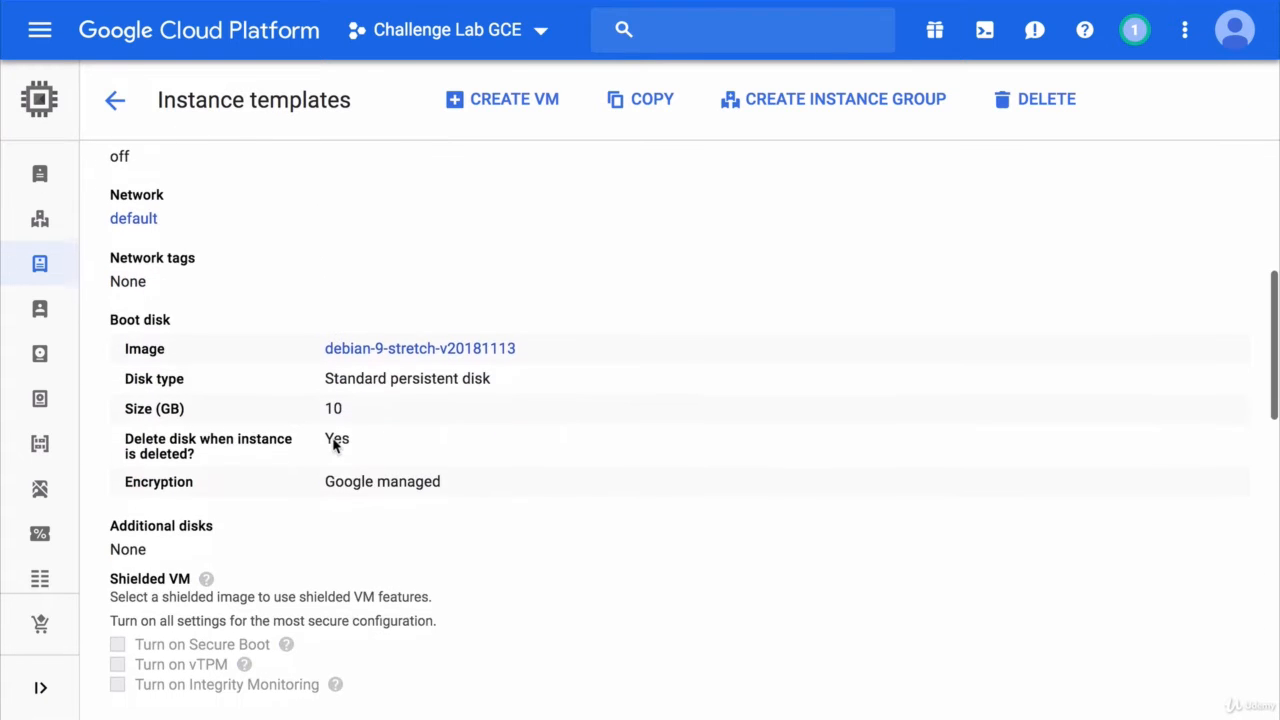
scroll(334, 445, down, 8)
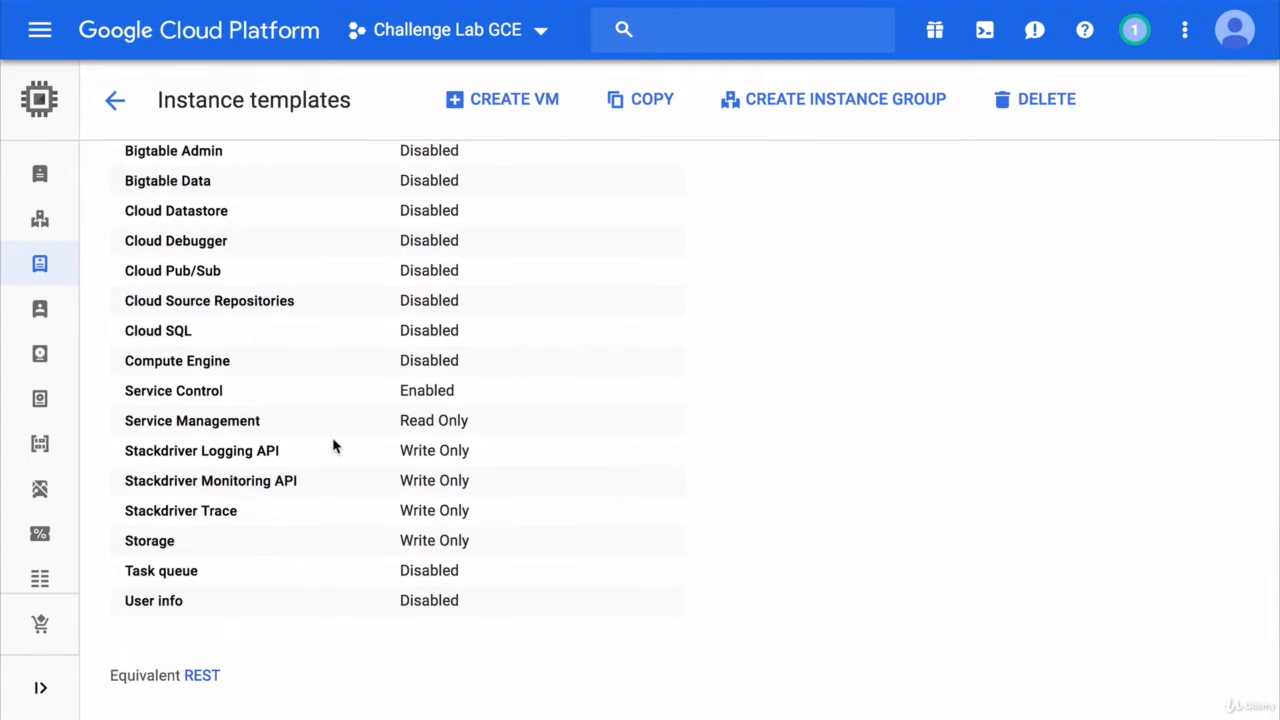
scroll(335, 446, up, 20)
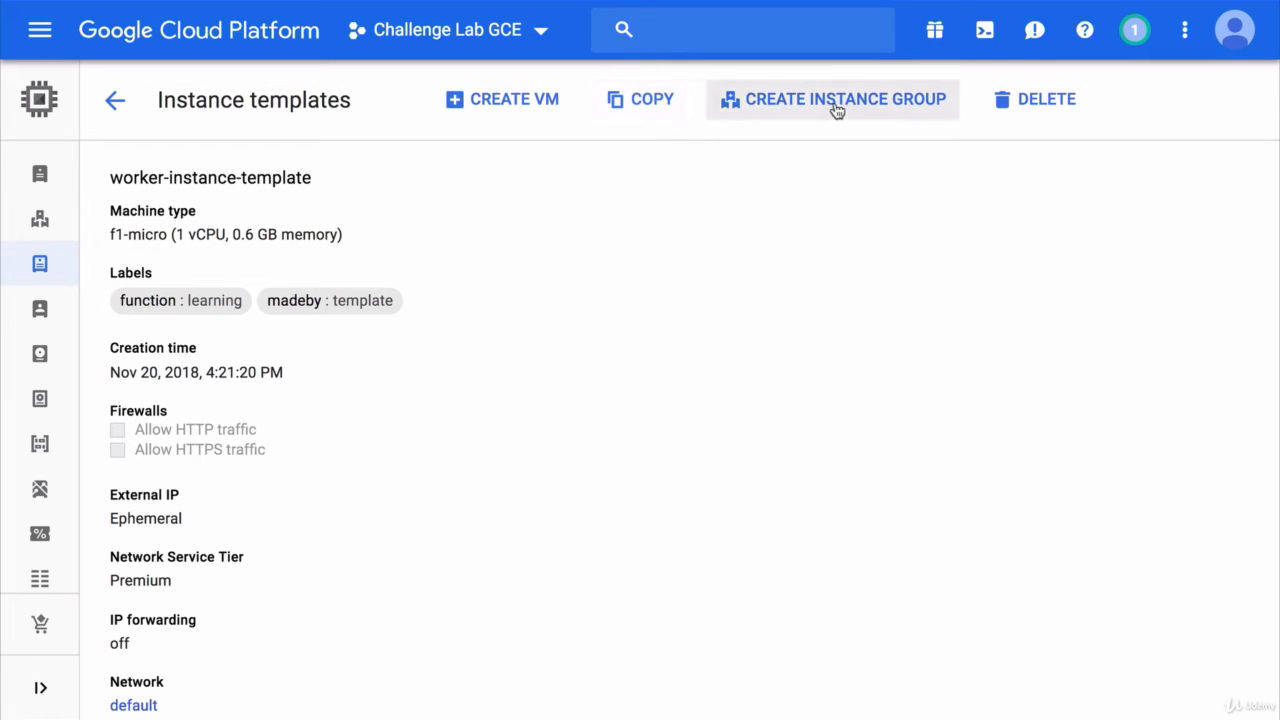
click(515, 101)
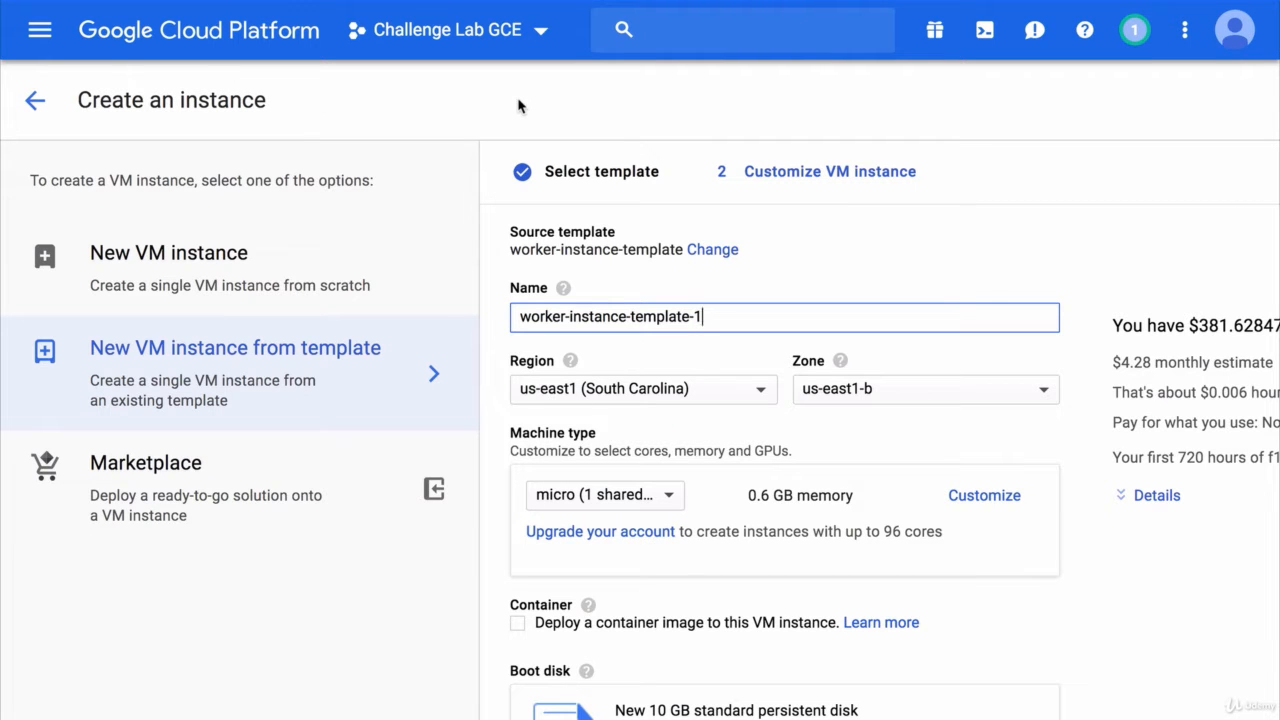
- Rename the VM to worker-instance-from-template-1 and create it
click(631, 316)
text(from)
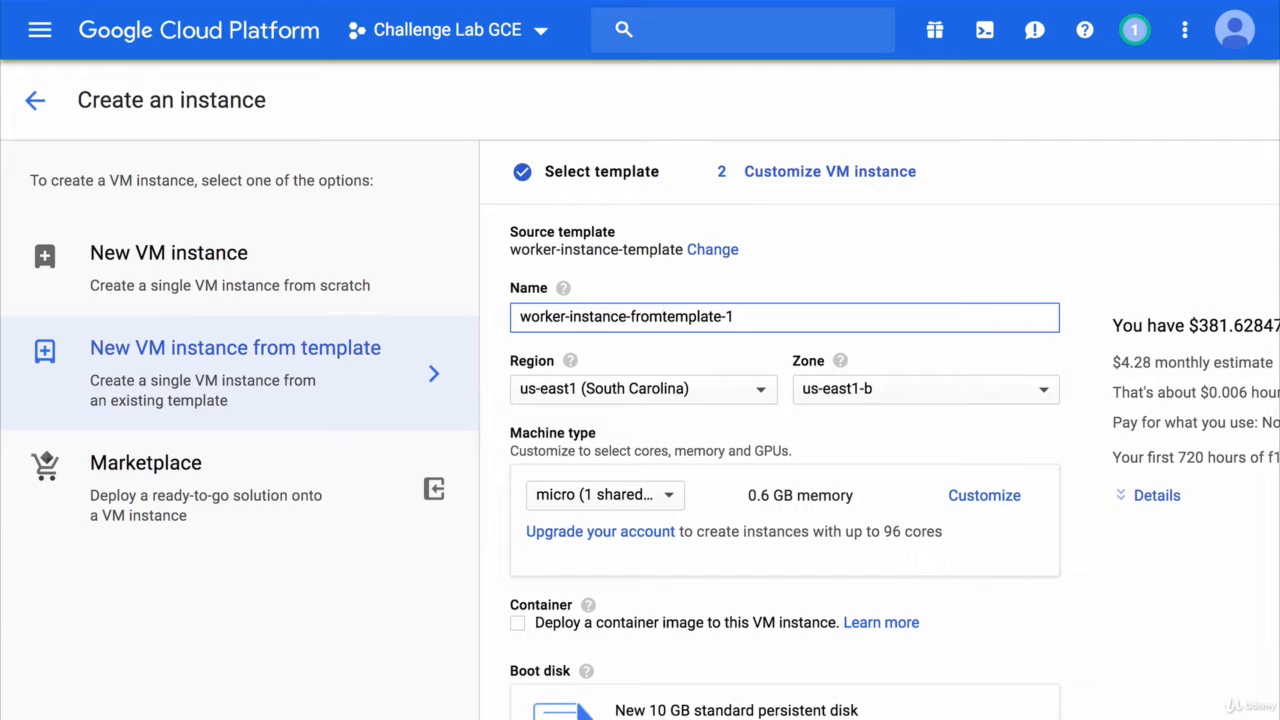
text(-)
click(814, 258)
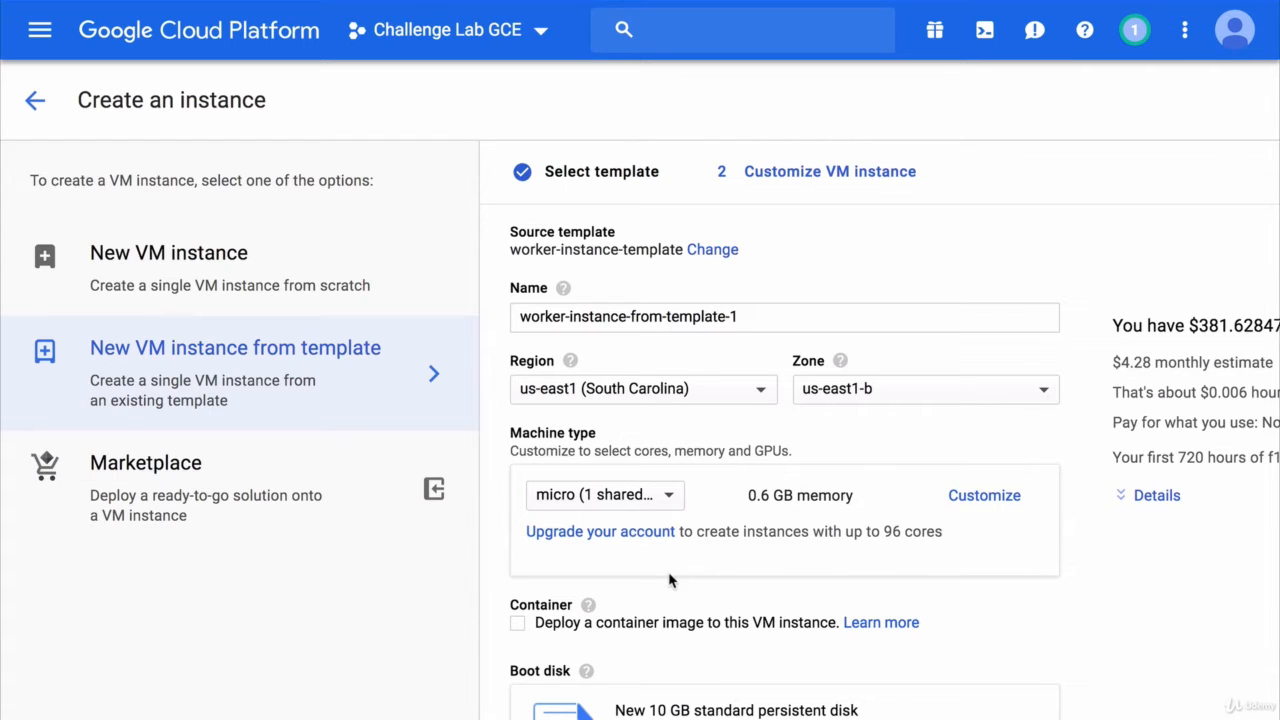
scroll(670, 577, down, 6)
scroll(670, 577, down, 10)
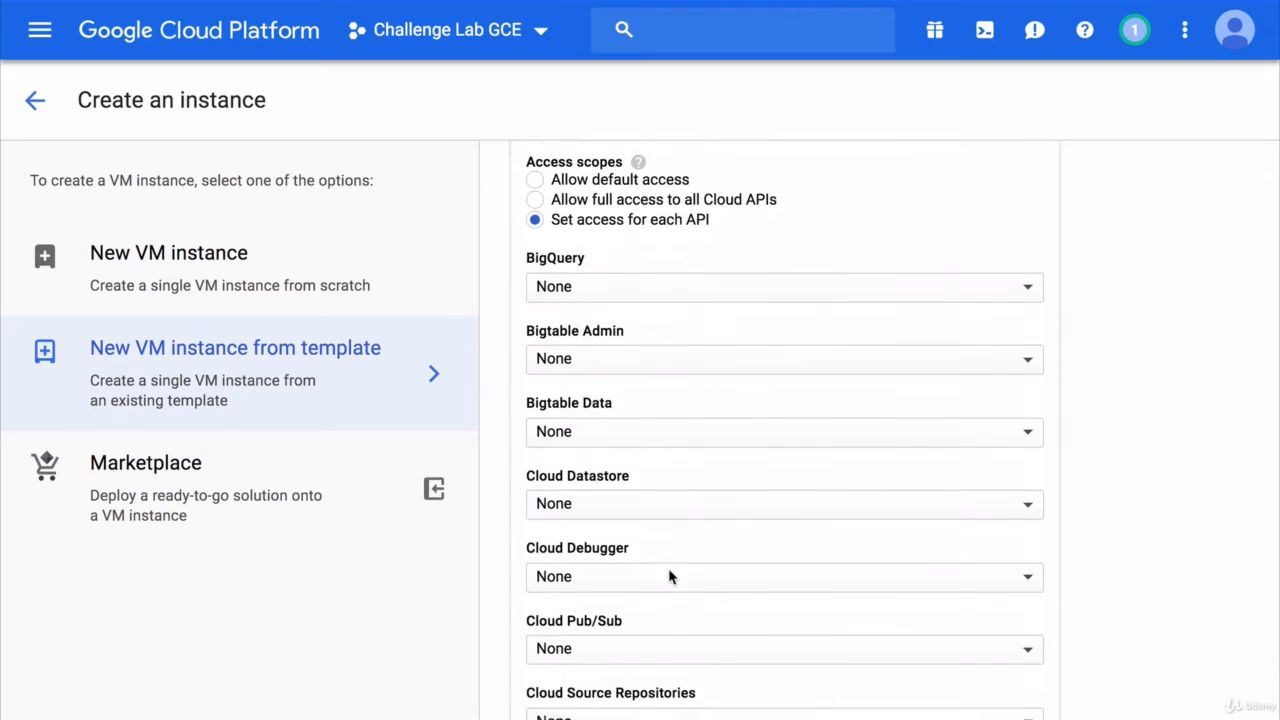
click(541, 603)
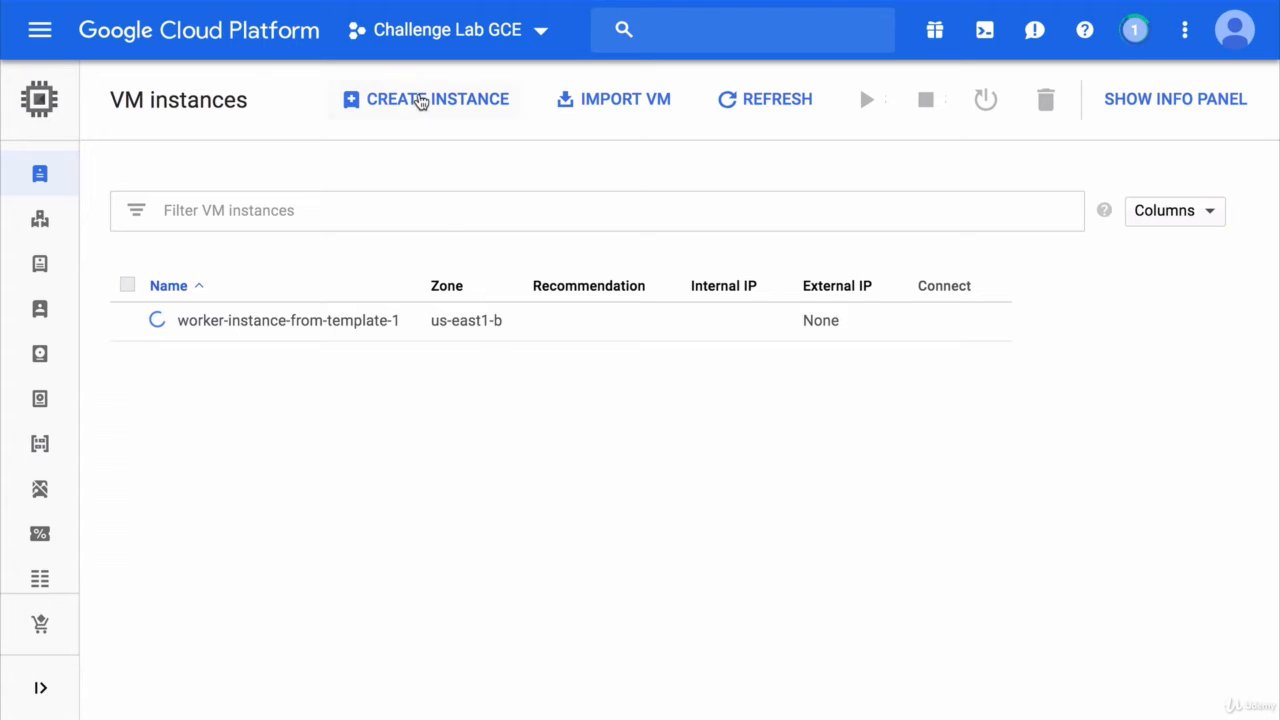
click(420, 100)
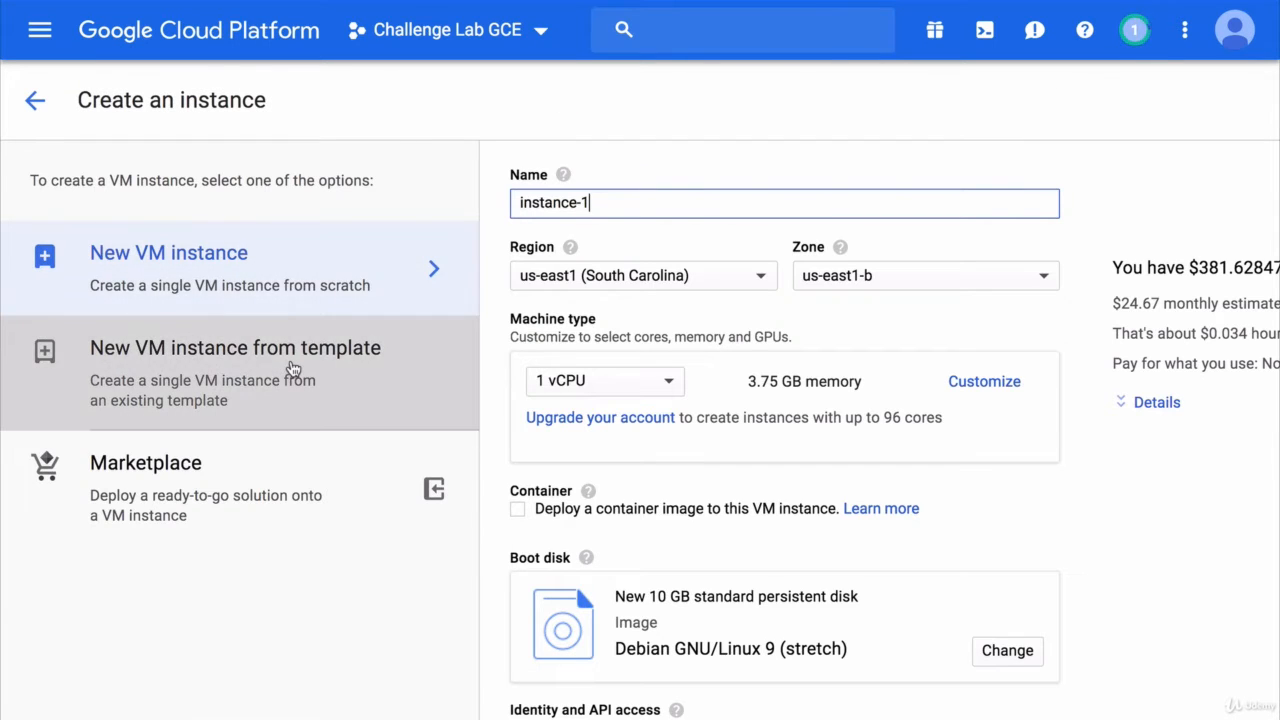
- Base a new VM on worker-instance-template and name it worker-instance-from-template-2
click(293, 368)
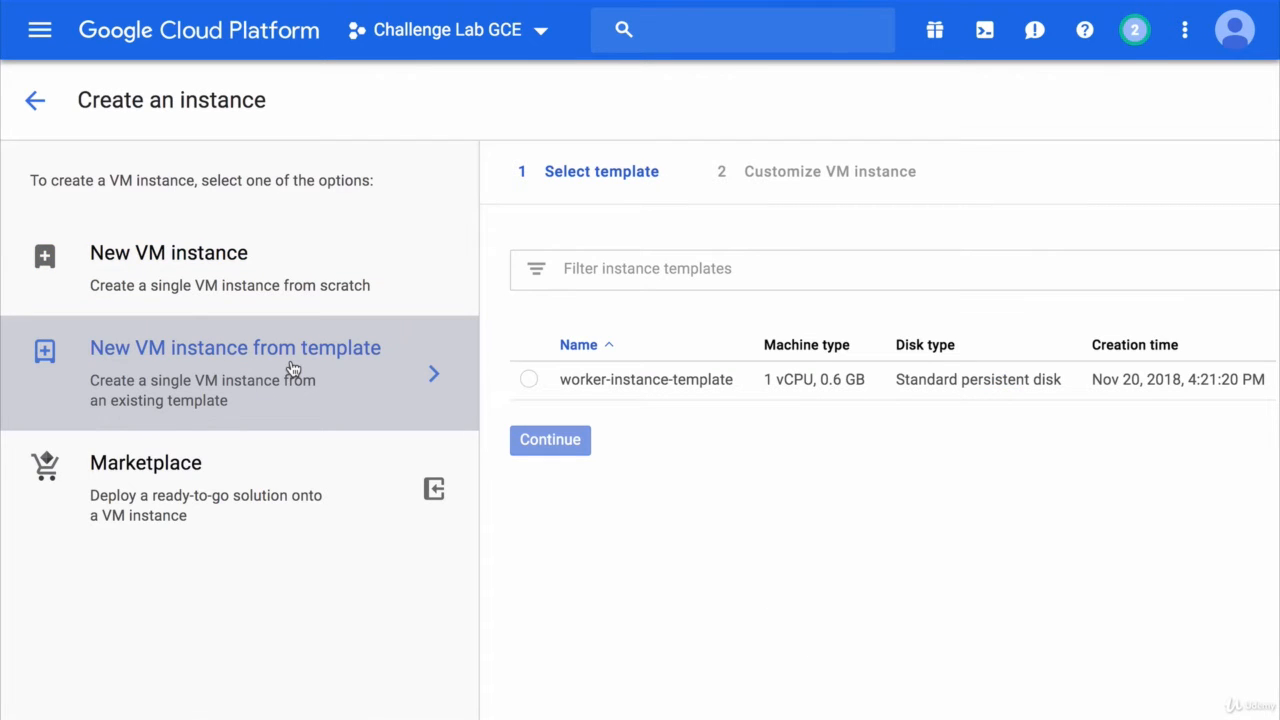
click(531, 382)
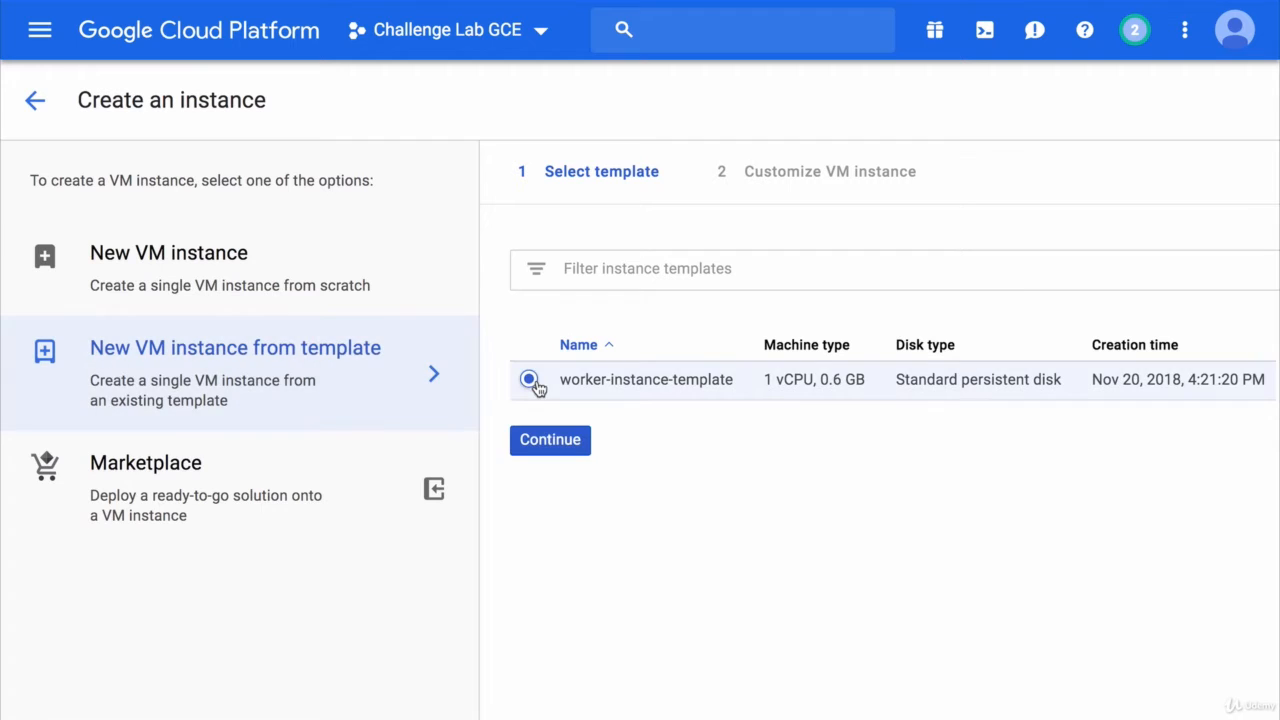
click(546, 441)
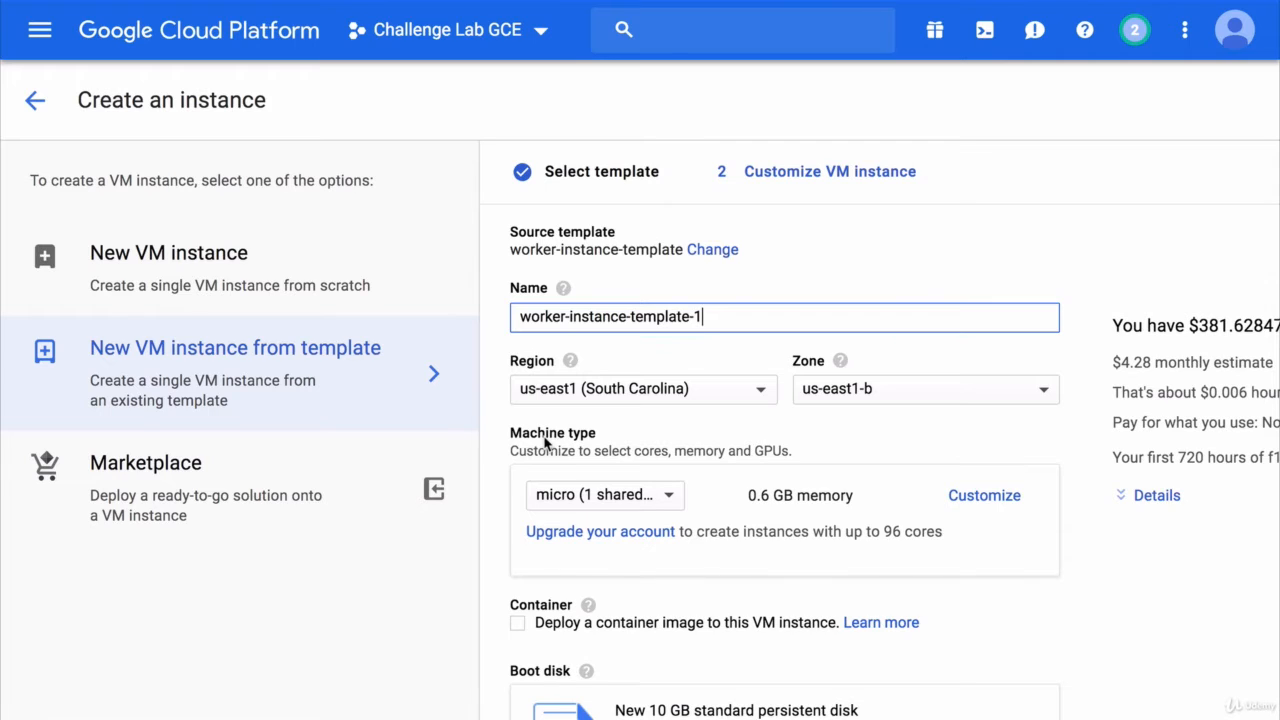
click(632, 317)
text(from-)
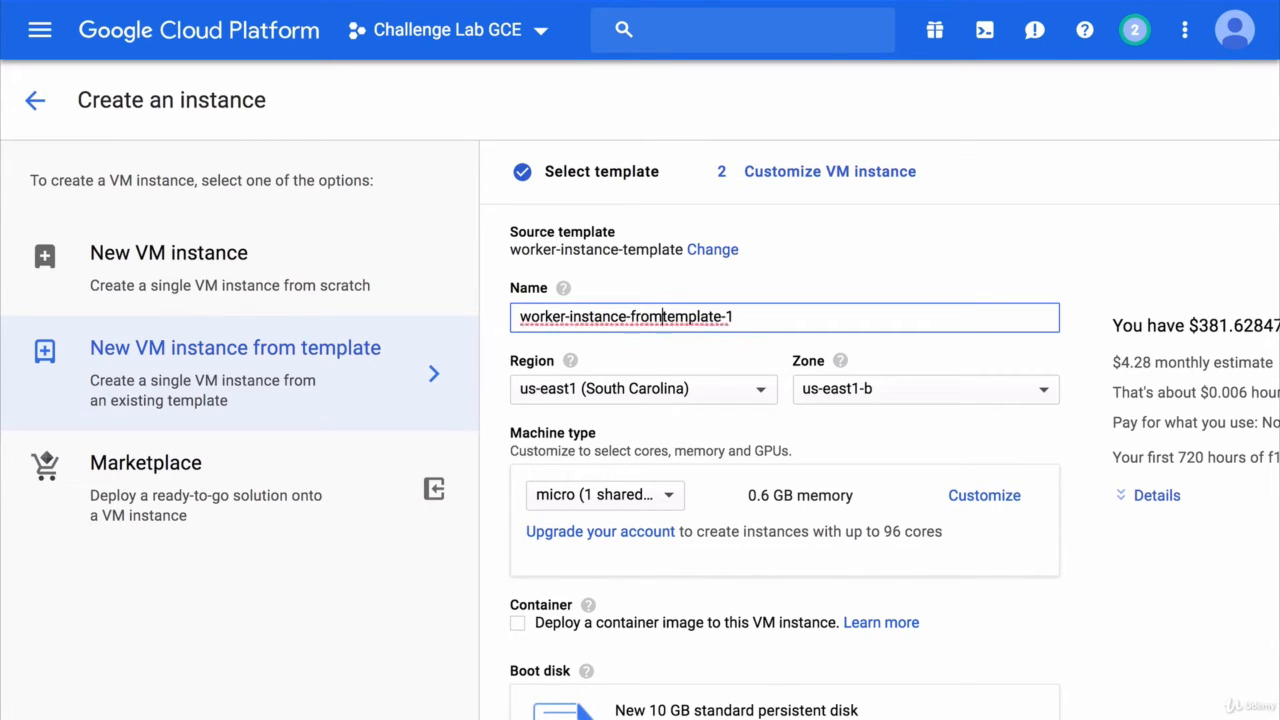
click(738, 317)
key(BackSpace)
text(2)
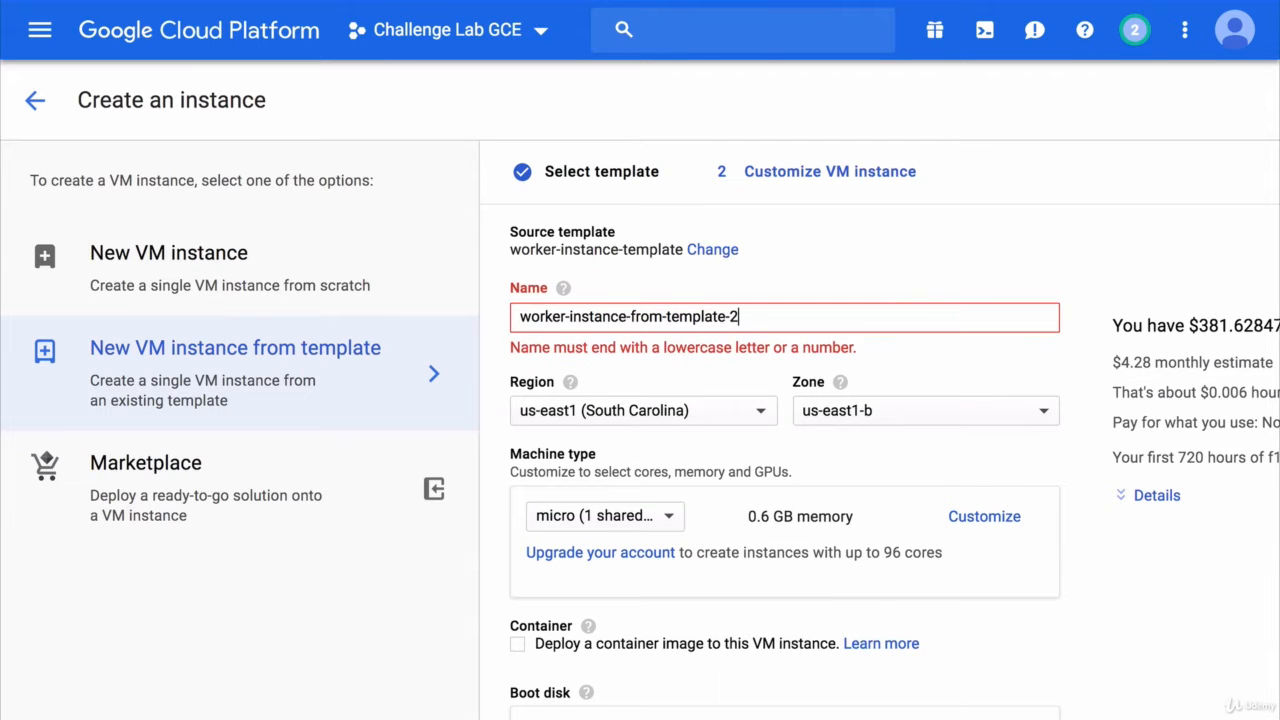
- Set the machine type to n1-standard-2 (2 vCPUs, 7.5 GB) and create the VM
click(586, 495)
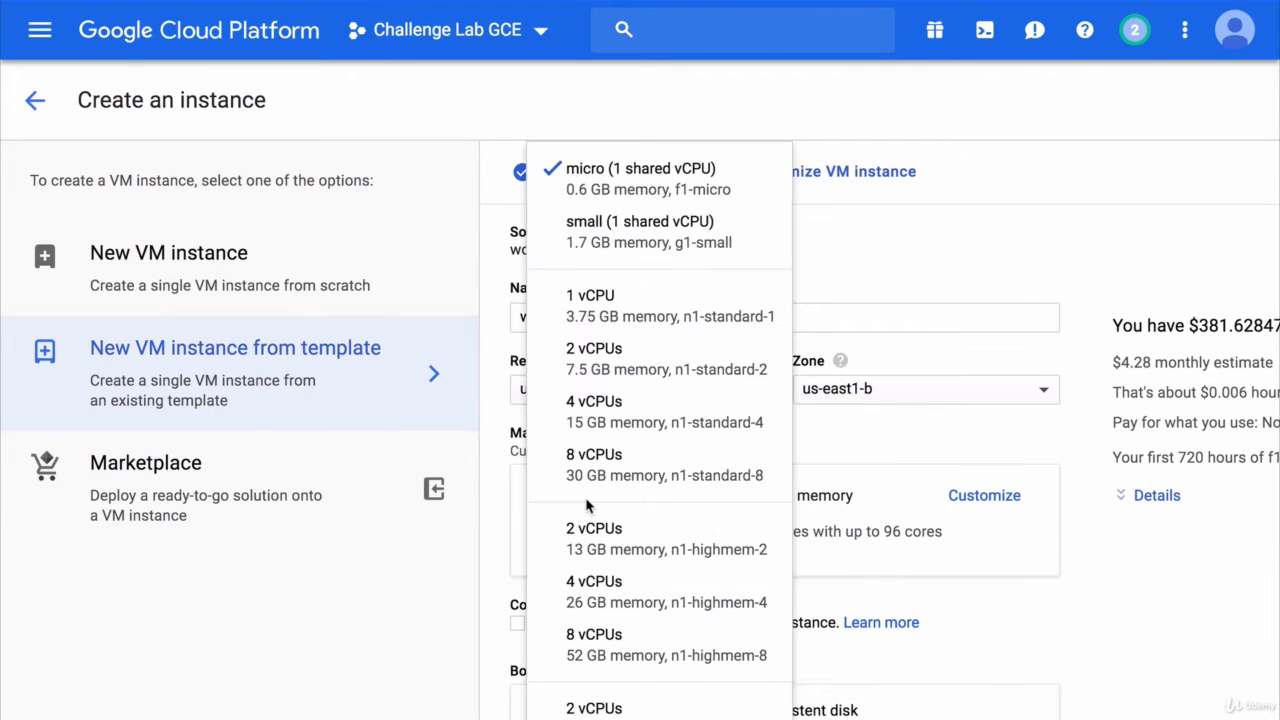
click(628, 360)
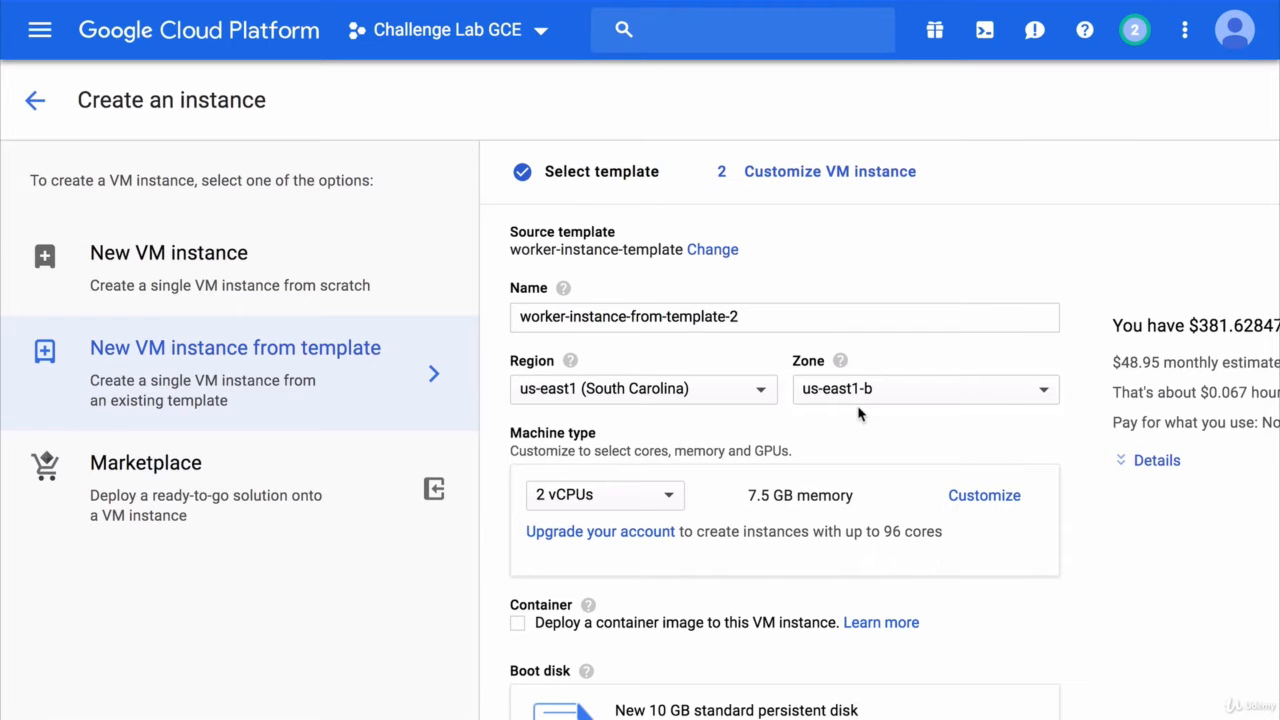
scroll(858, 414, down, 15)
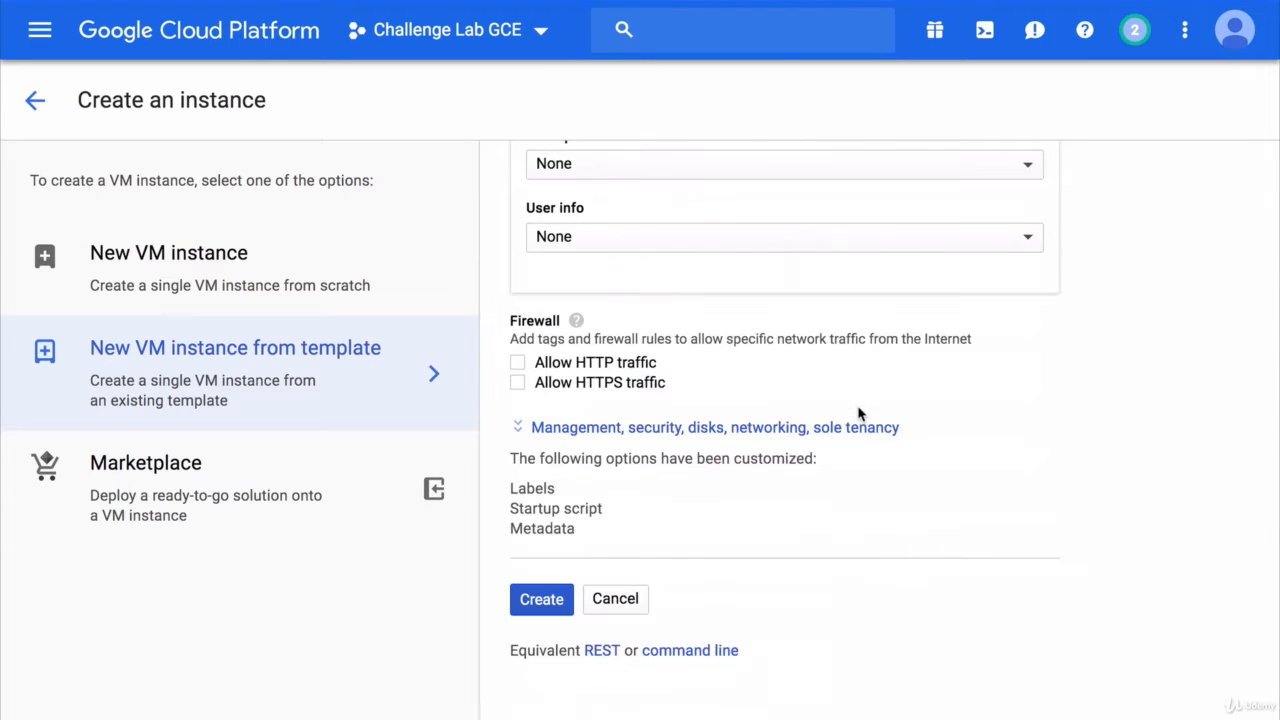
click(558, 602)
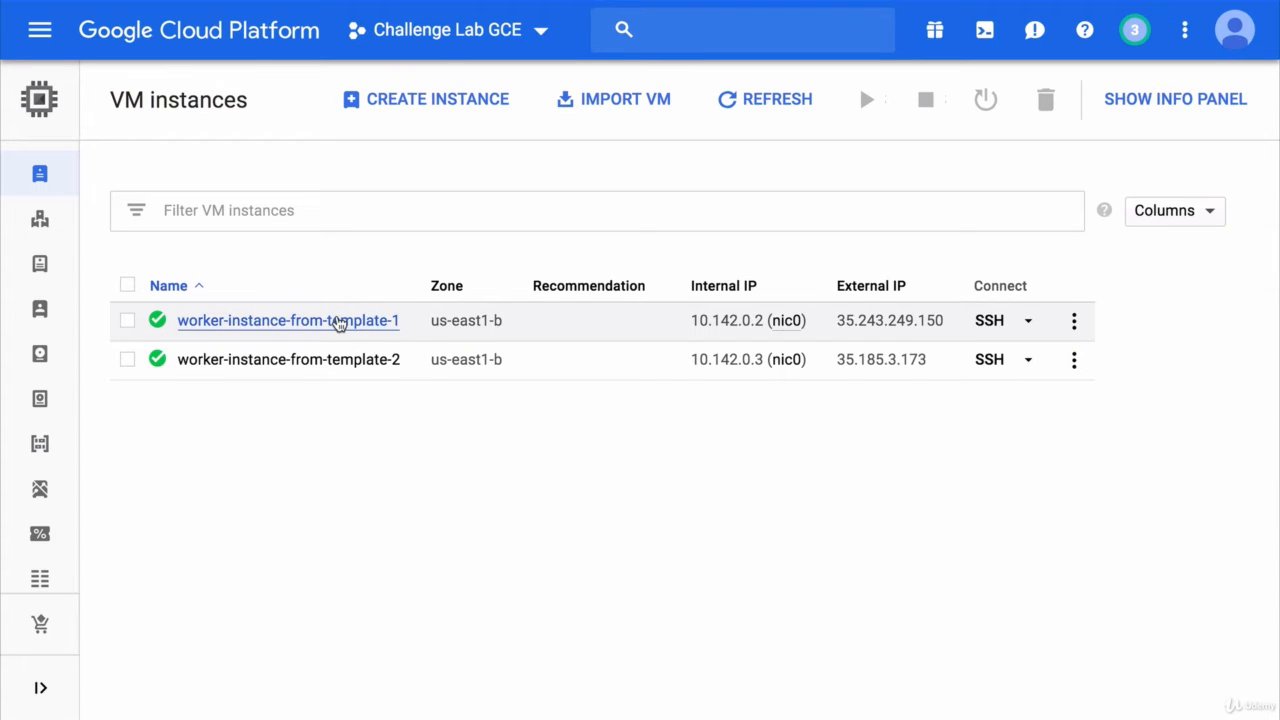
- Check worker-instance-from-template-1's monitoring CPU chart passing 200%, dismissing the Stackdriver banner, then return to VM instances
click(337, 322)
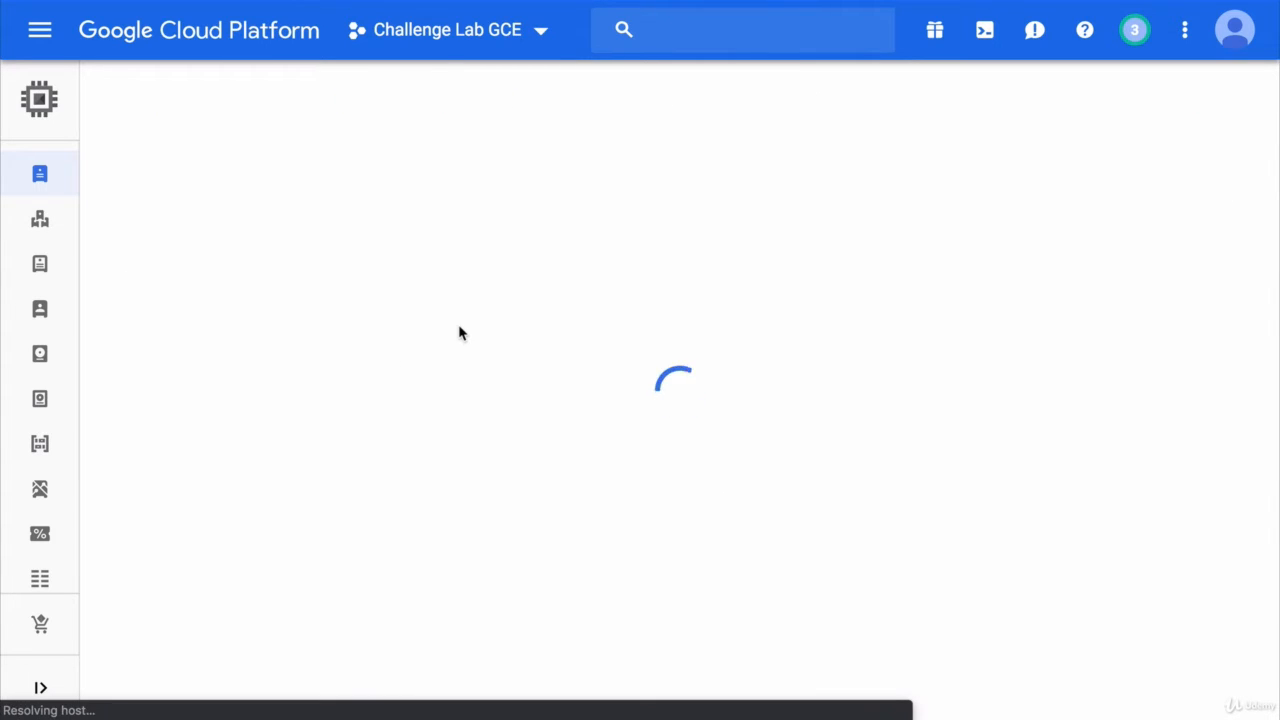
click(226, 190)
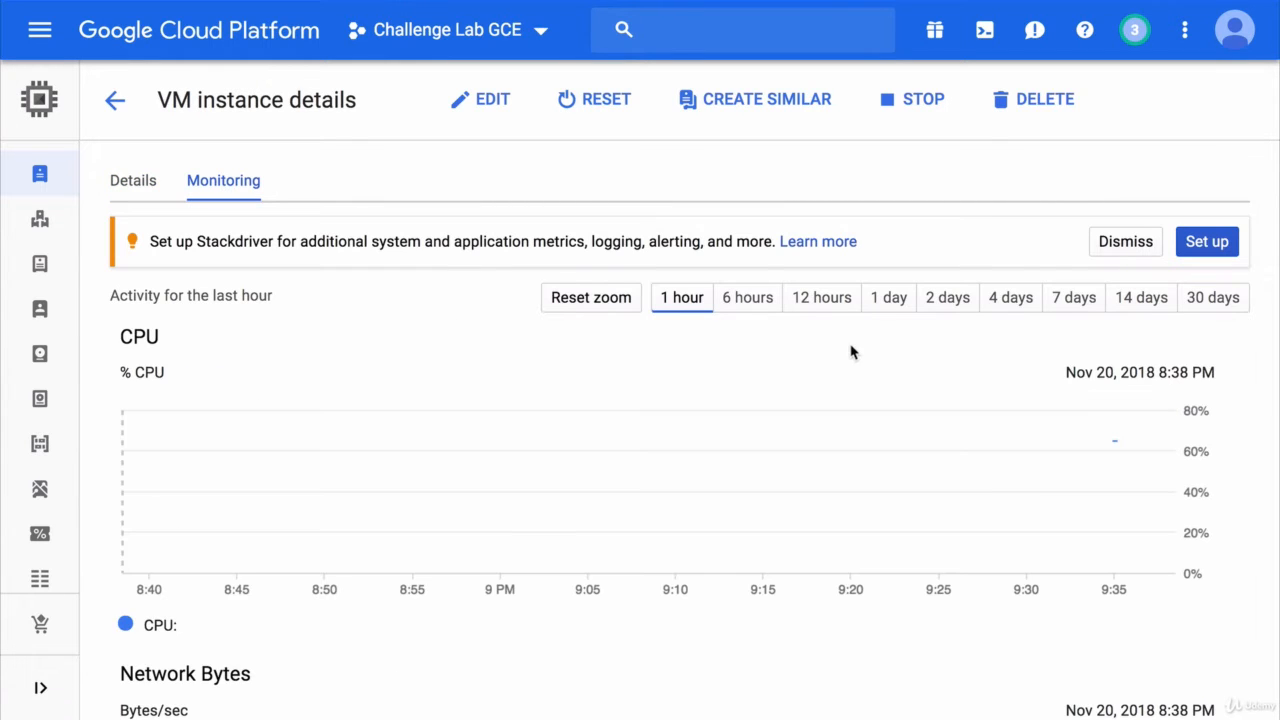
mouse_move(1128, 454)
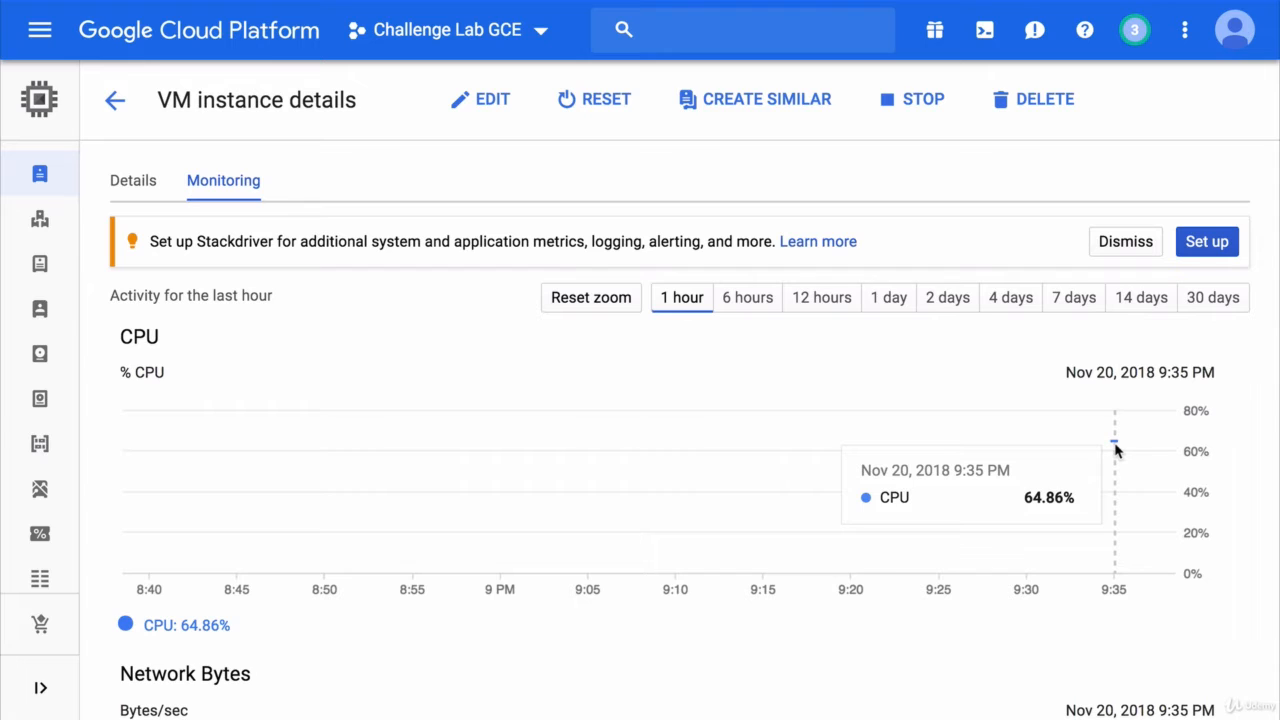
click(1137, 245)
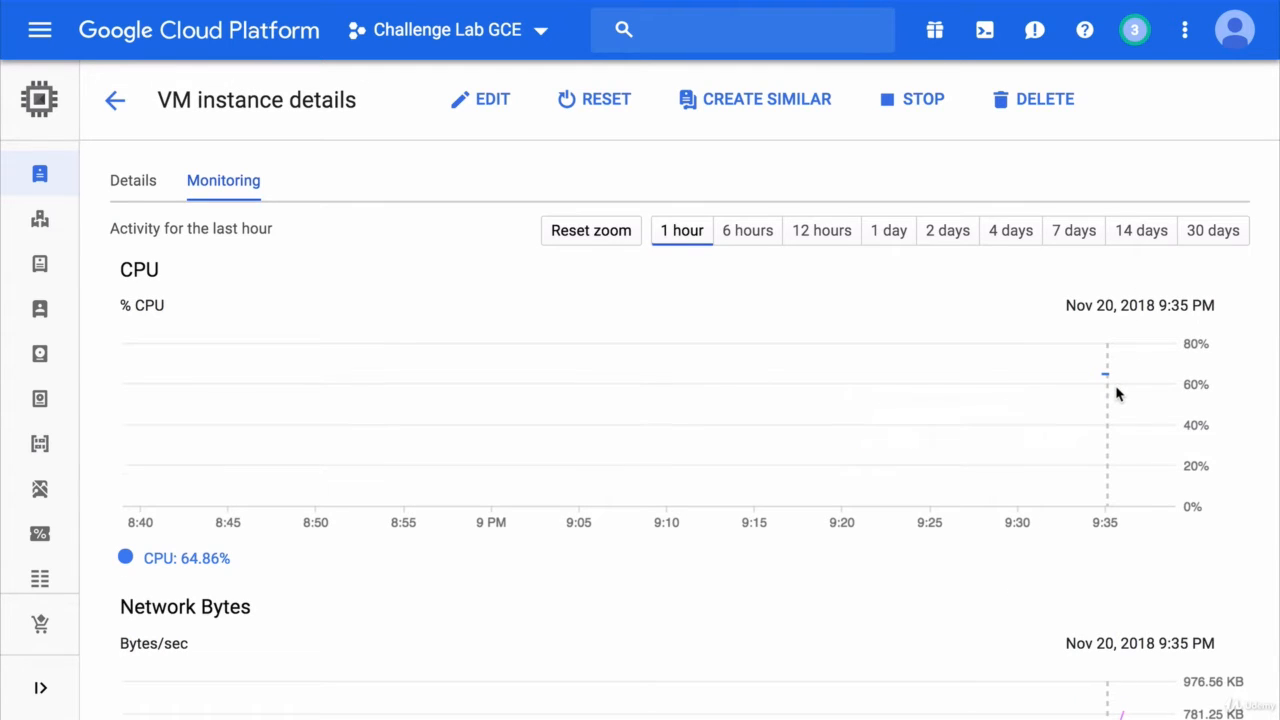
mouse_move(1125, 383)
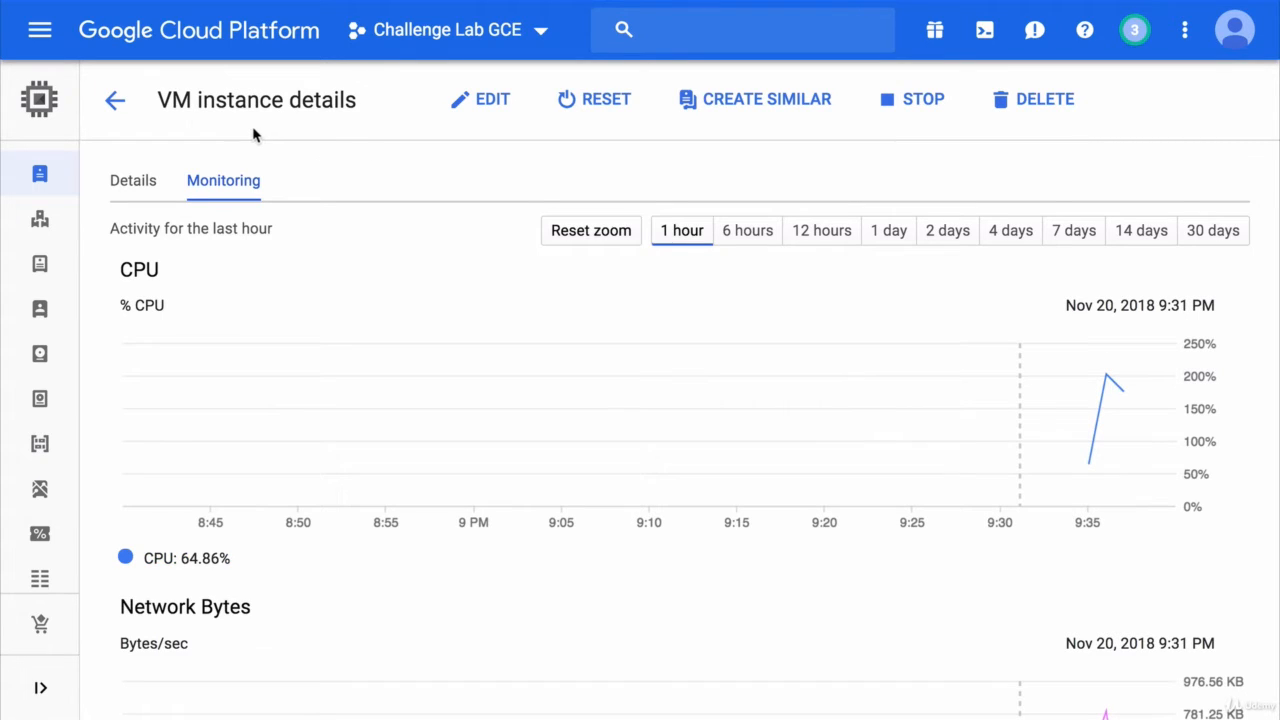
click(116, 104)
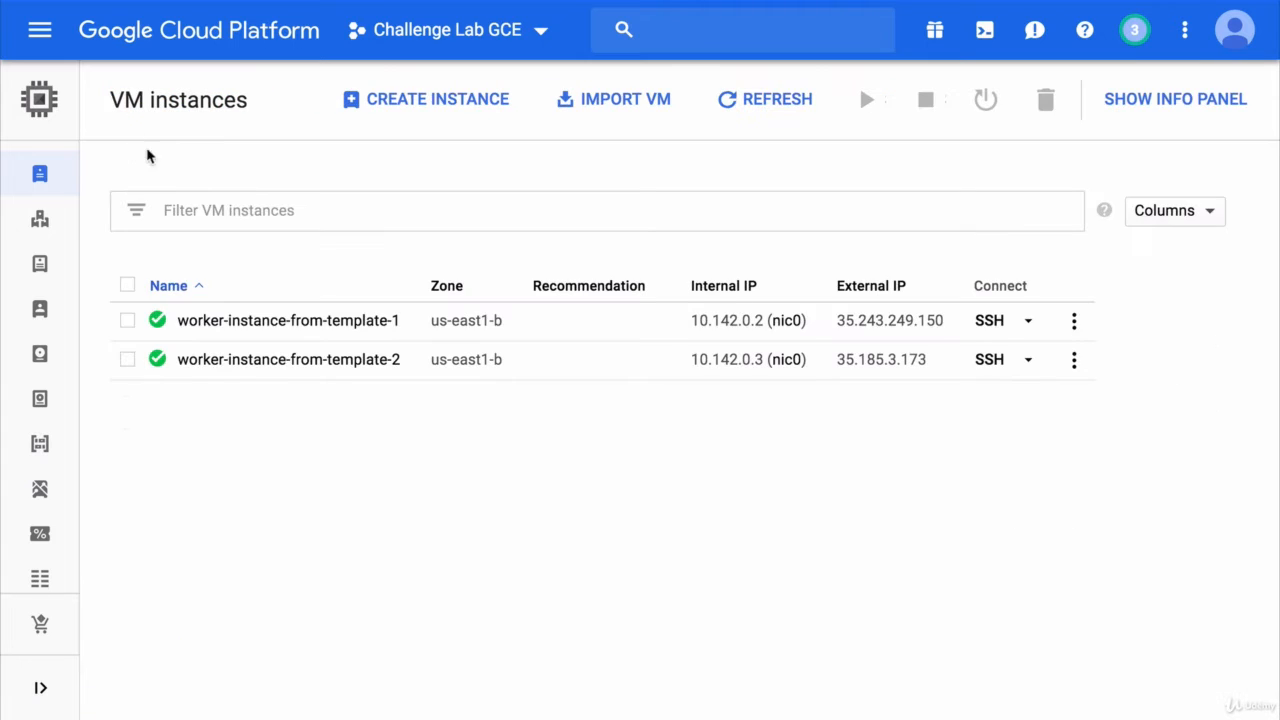
click(283, 370)
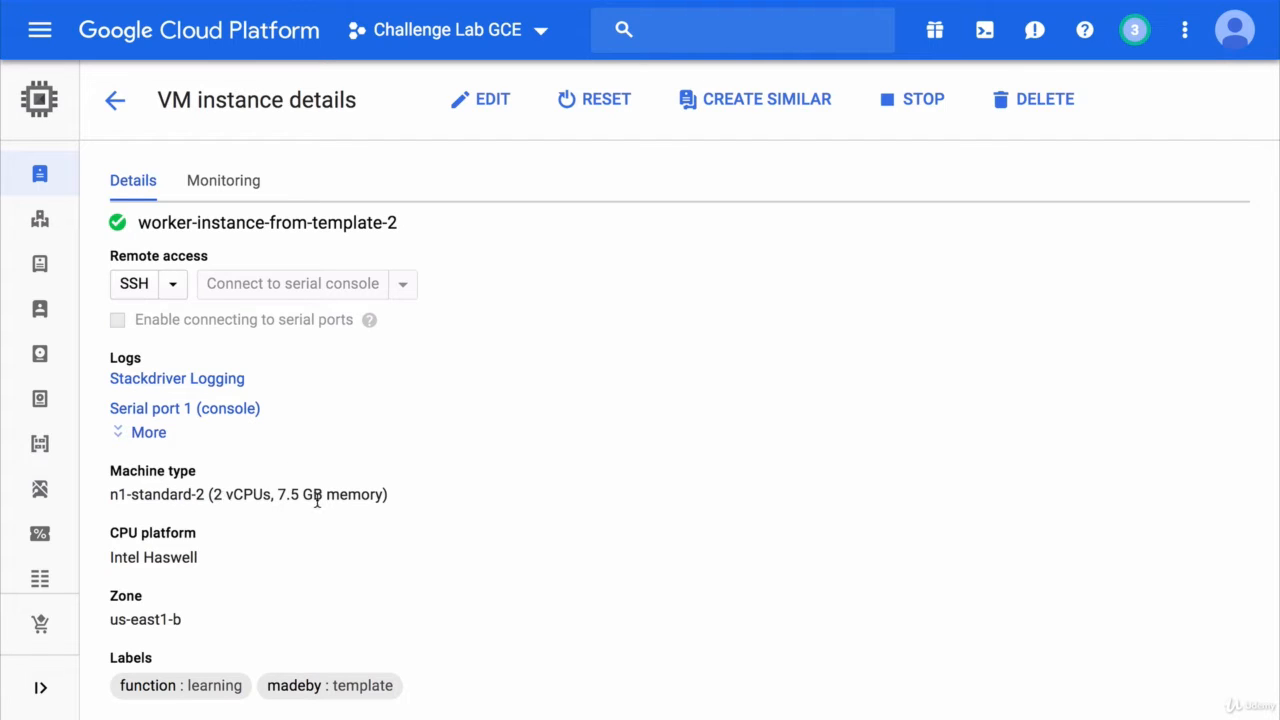
click(212, 188)
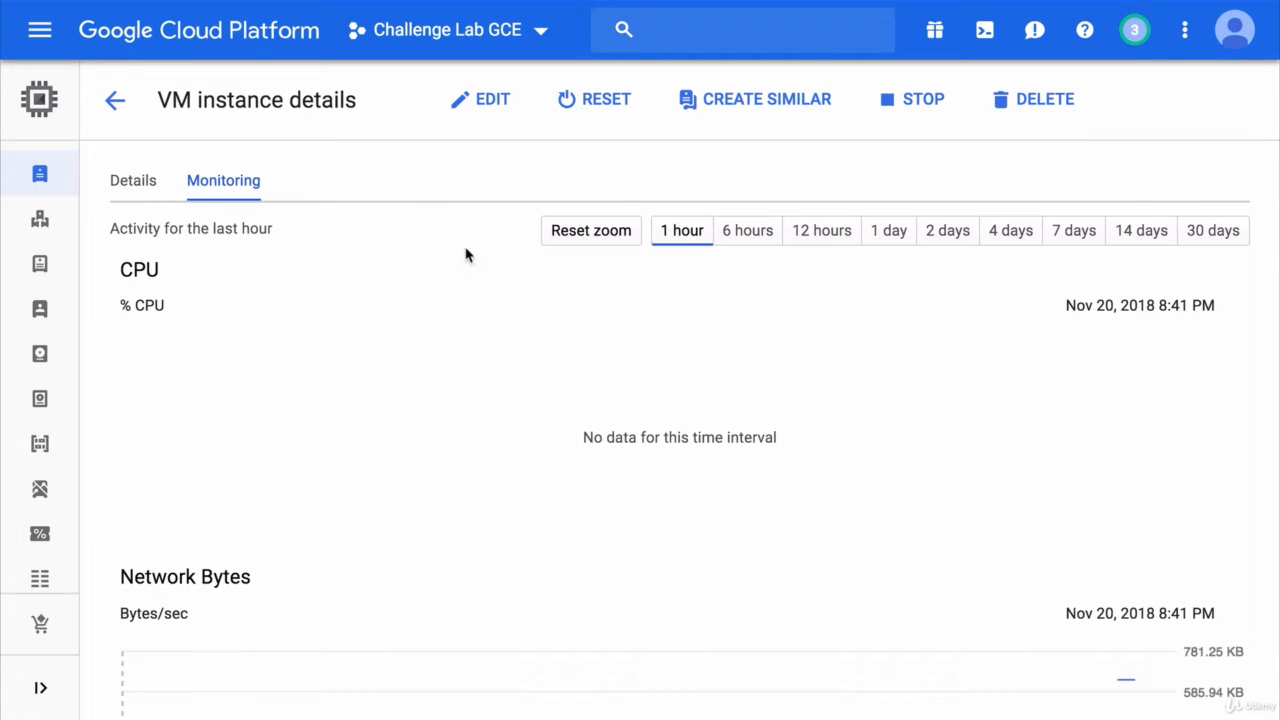
click(112, 101)
mouse_move(49, 220)
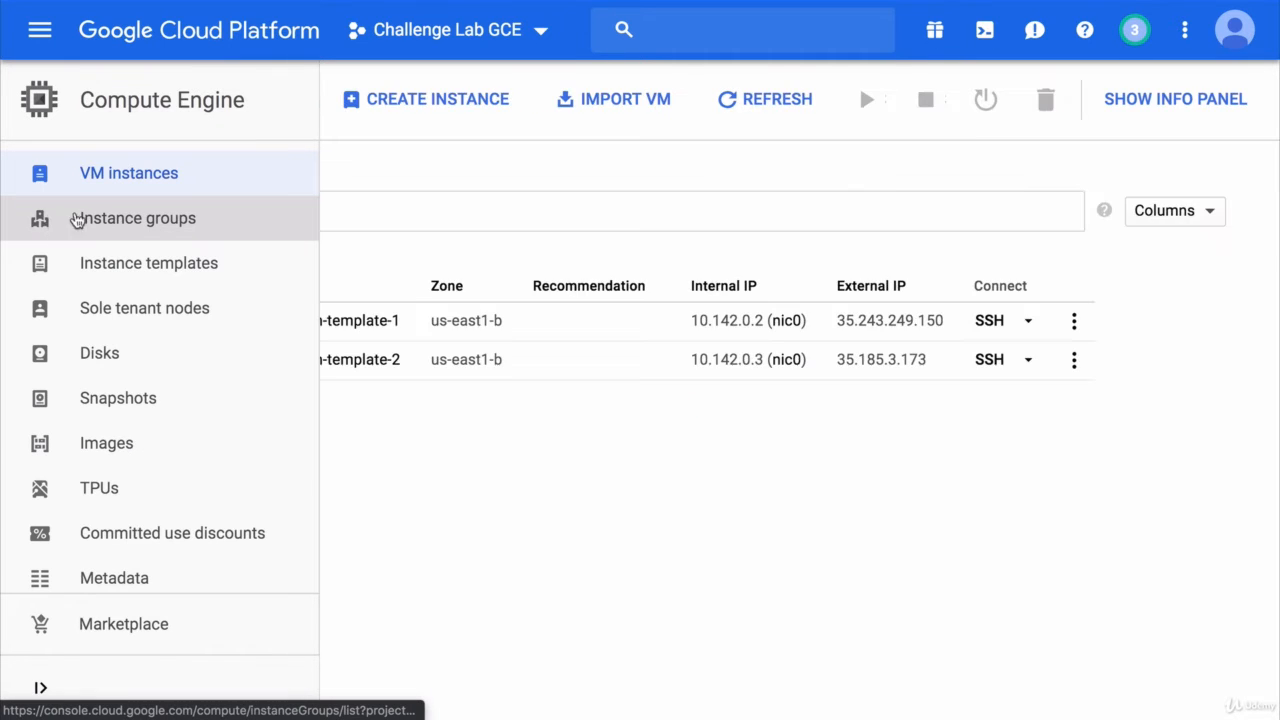
- Start a new instance group named my-unmanaged-instance-group
click(125, 216)
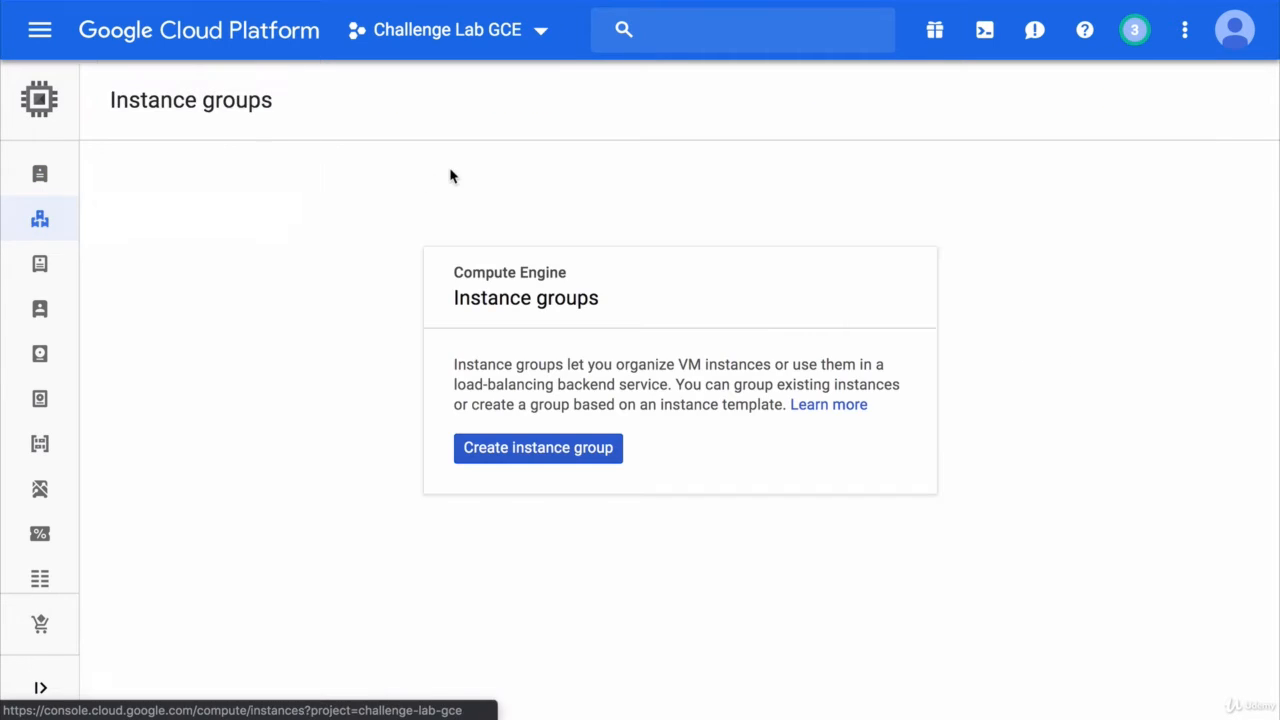
click(545, 460)
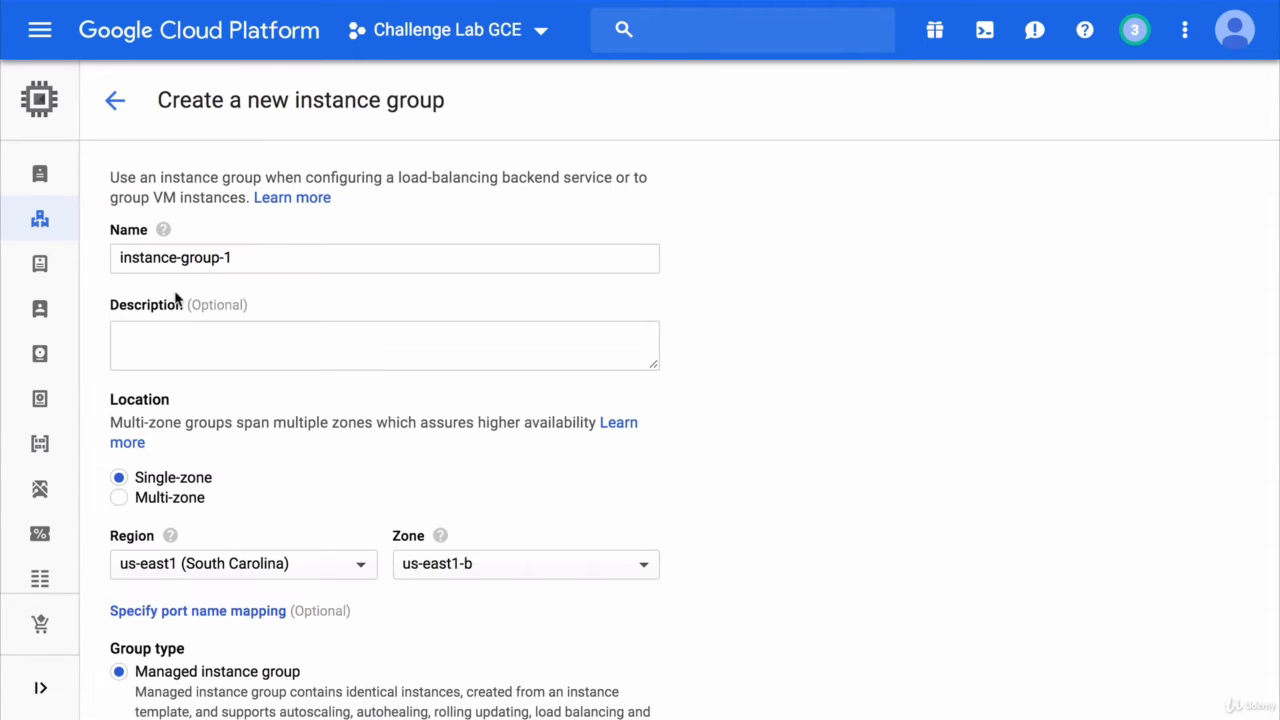
click(119, 258)
text(my-unmanaged-)
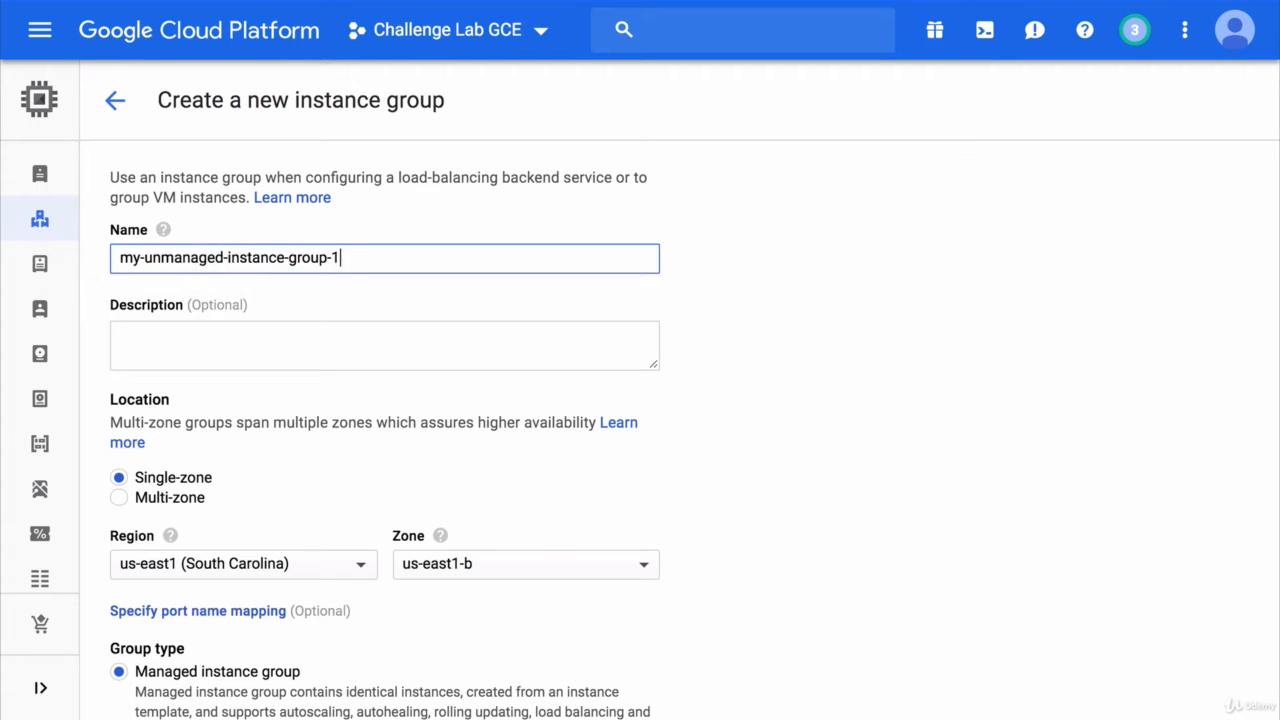
click(227, 397)
scroll(228, 398, down, 2)
scroll(229, 397, down, 3)
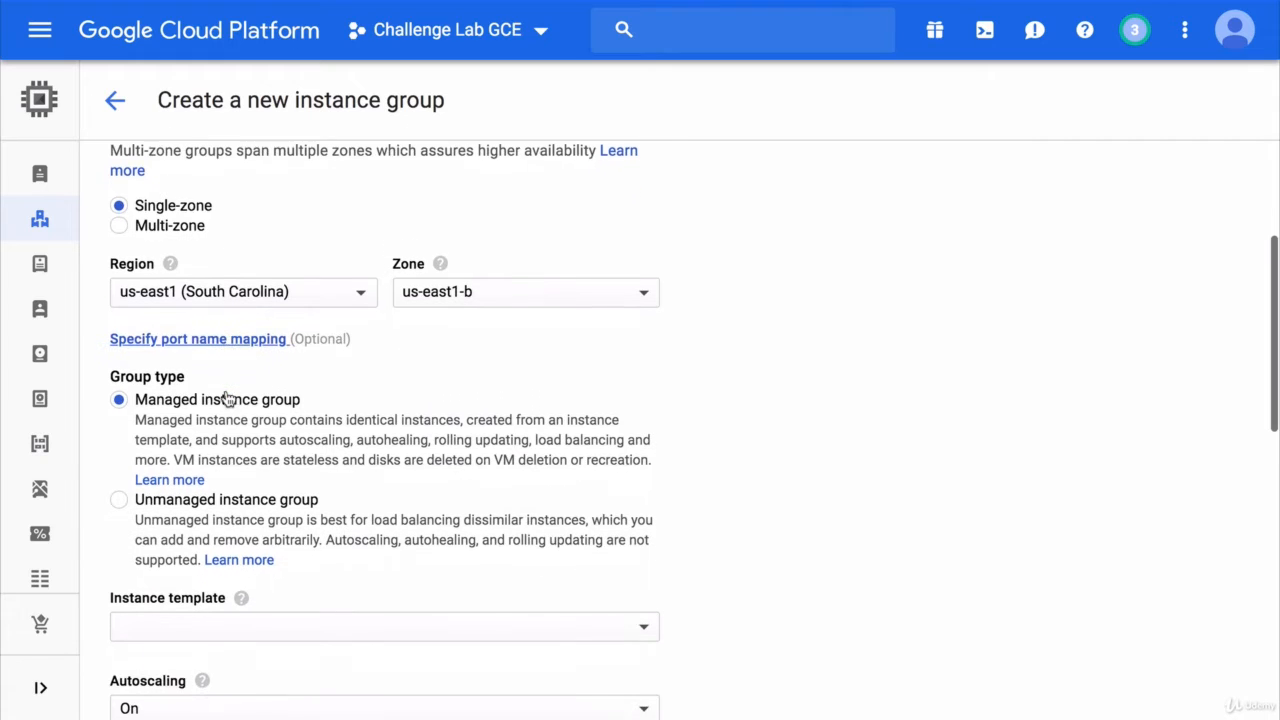
- Make it an unmanaged group kept in the single zone us-east1-b
click(238, 459)
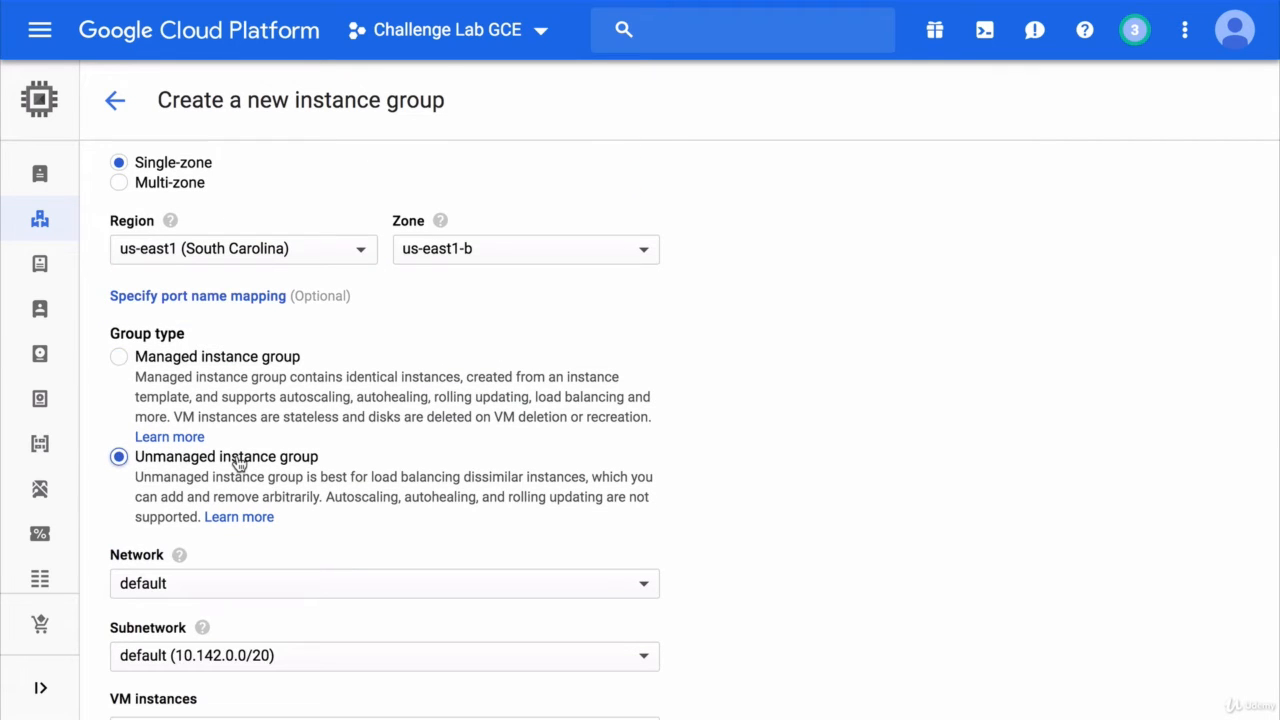
scroll(238, 462, up, 2)
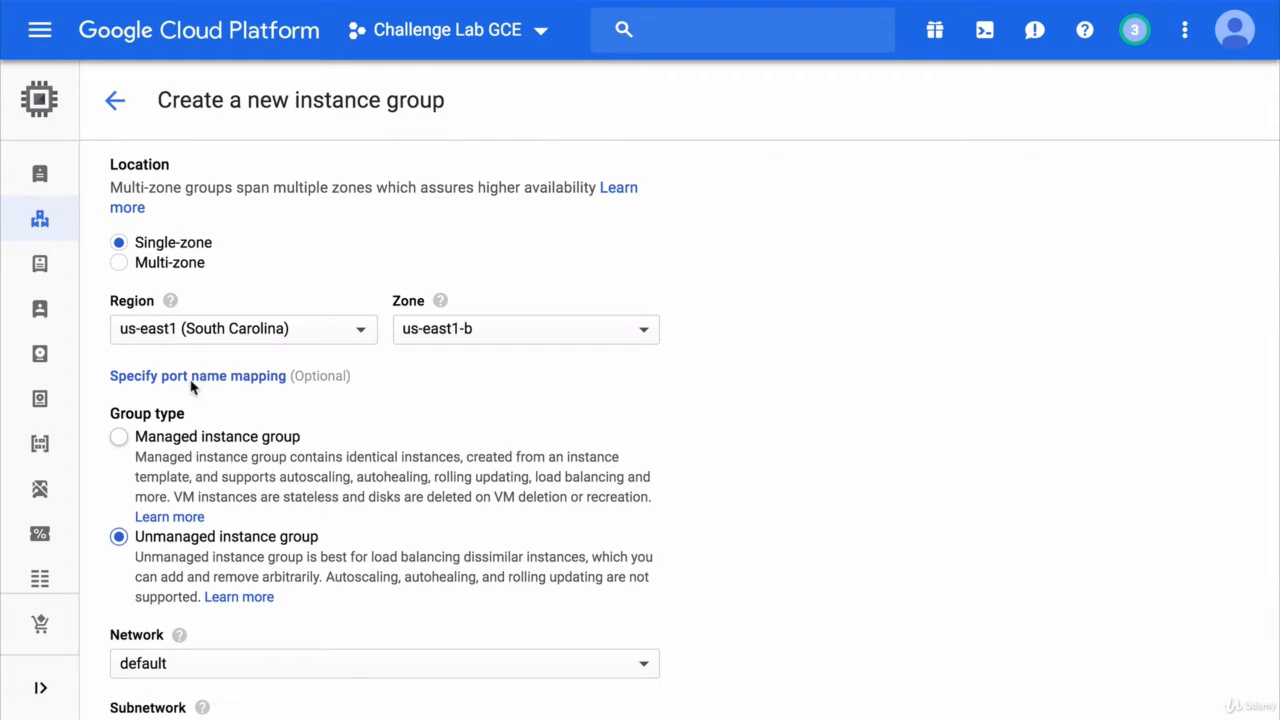
click(119, 265)
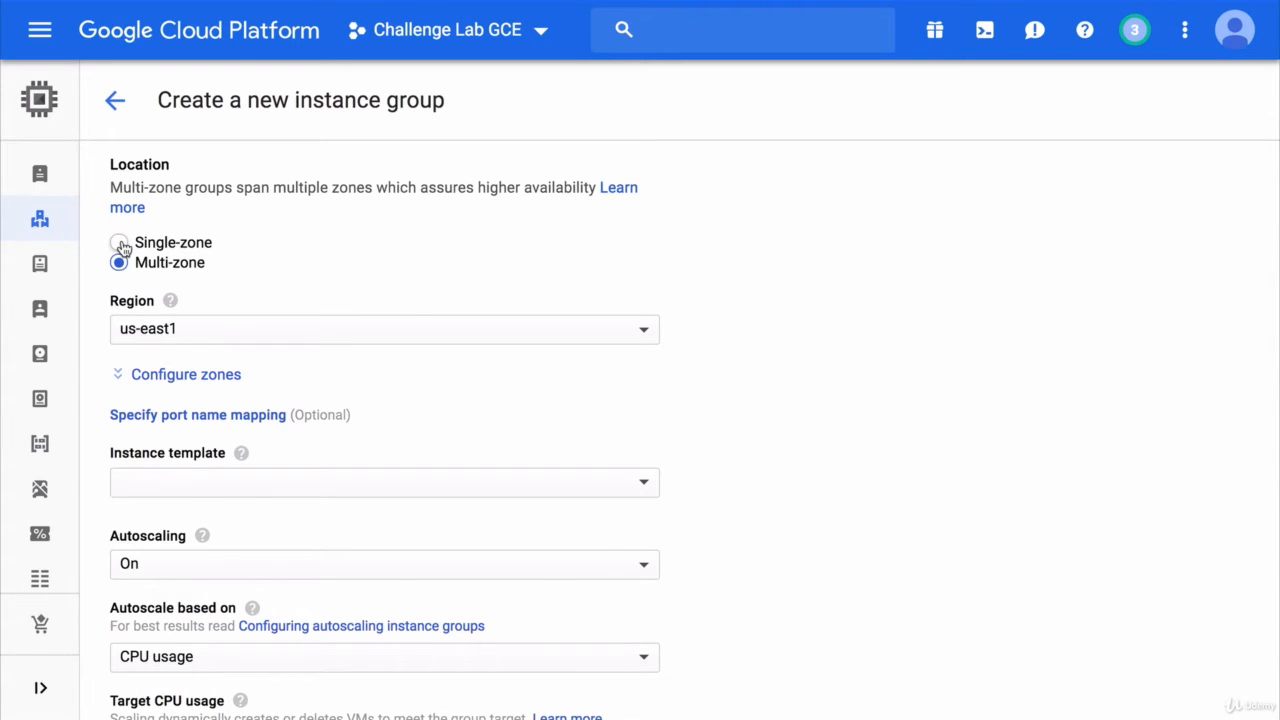
click(120, 244)
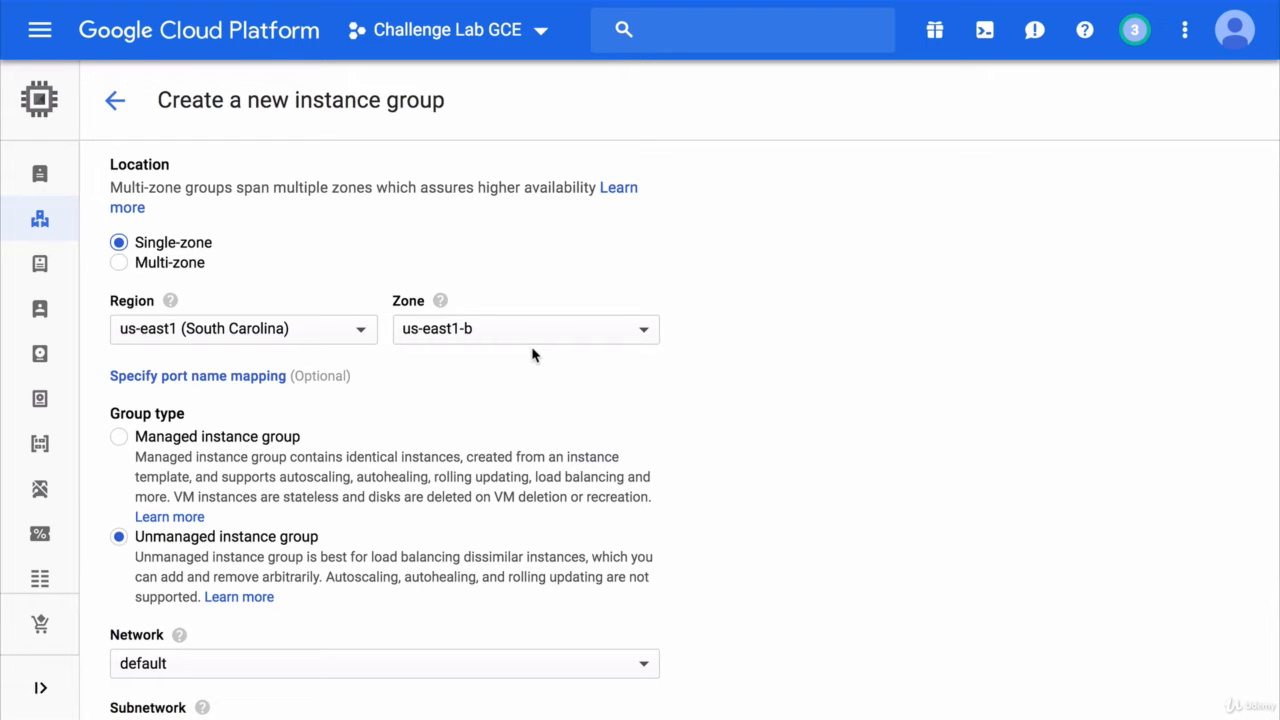
- Add worker-instance-from-template-1 and worker-instance-from-template-2 as members and create the group
scroll(533, 356, down, 5)
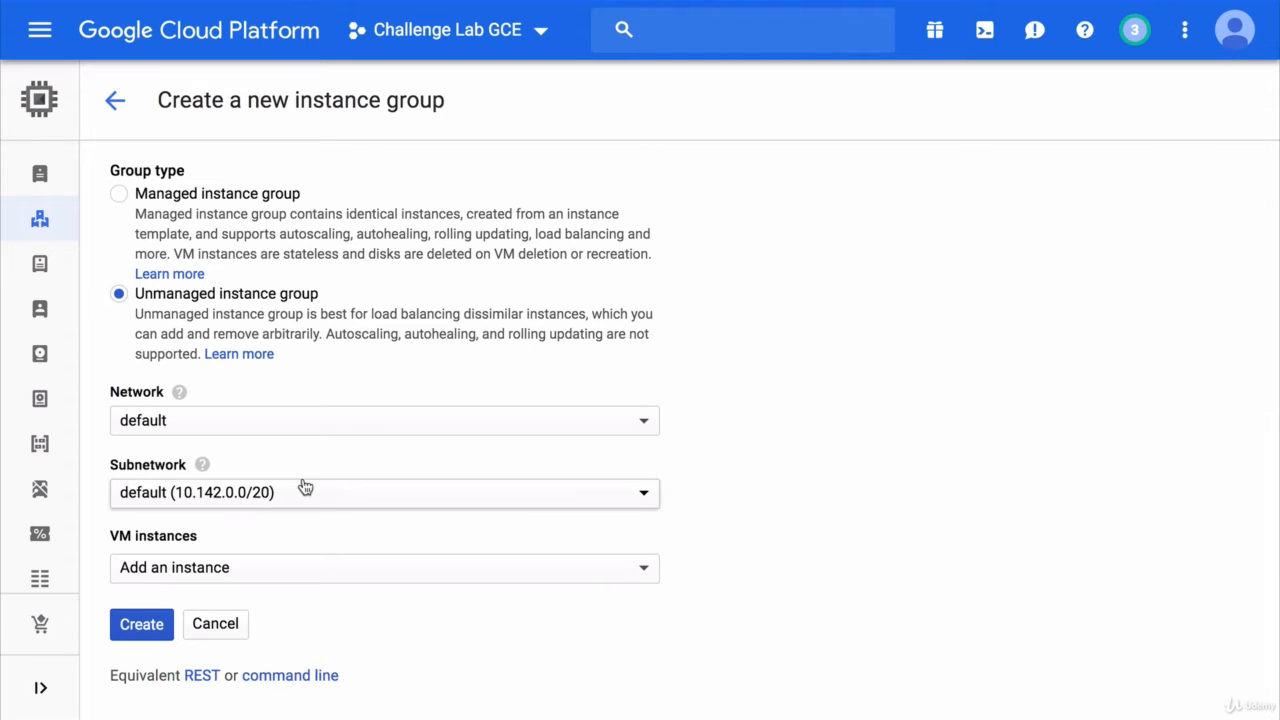
click(180, 571)
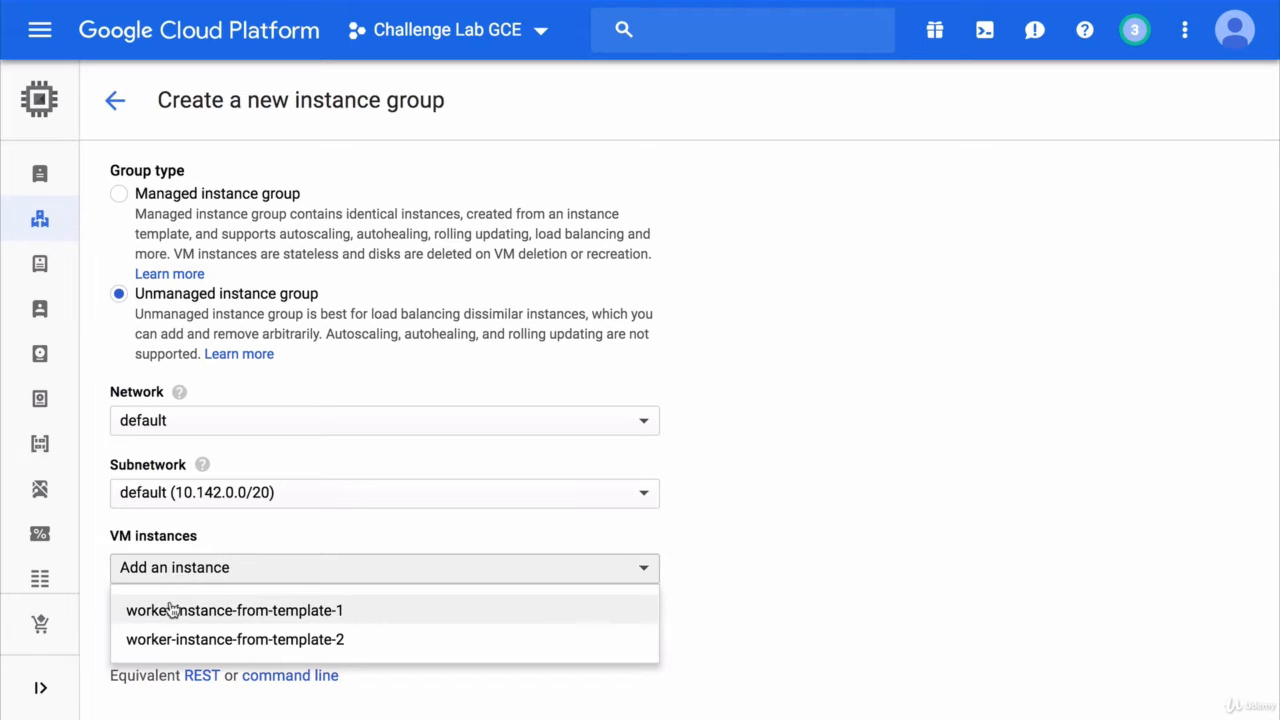
click(172, 610)
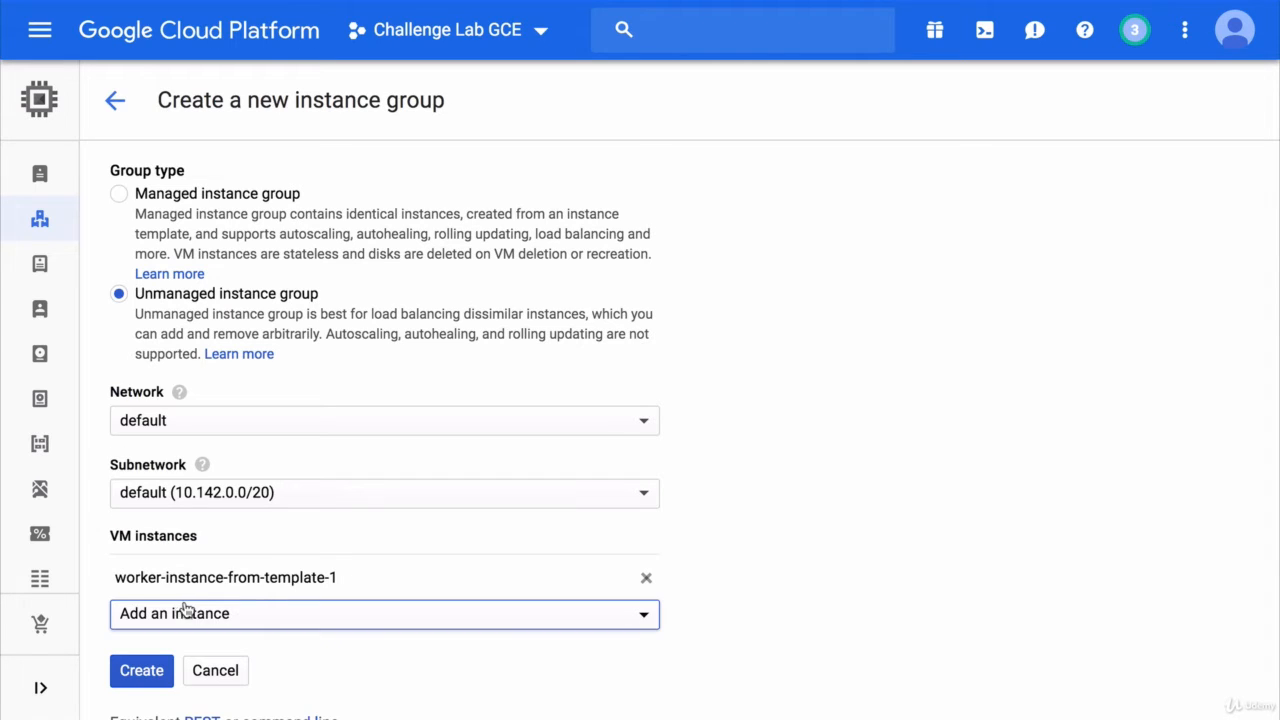
click(254, 612)
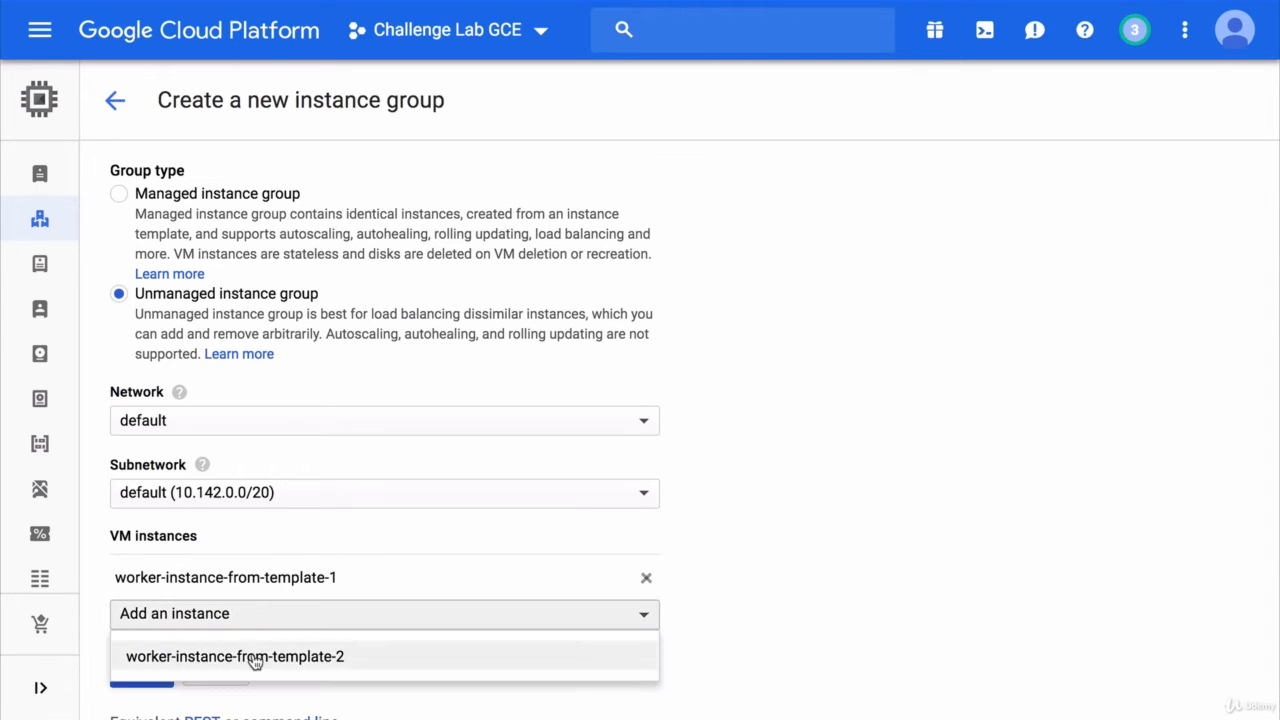
click(251, 657)
scroll(300, 623, down, 1)
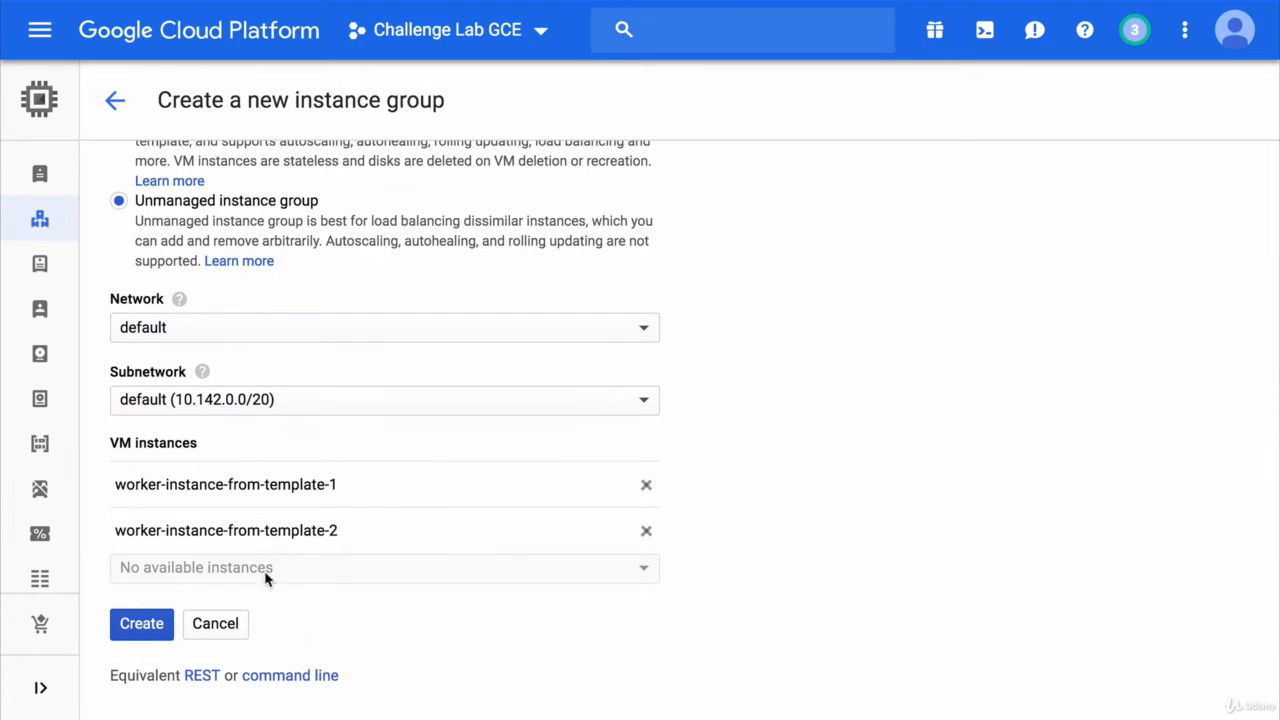
click(158, 624)
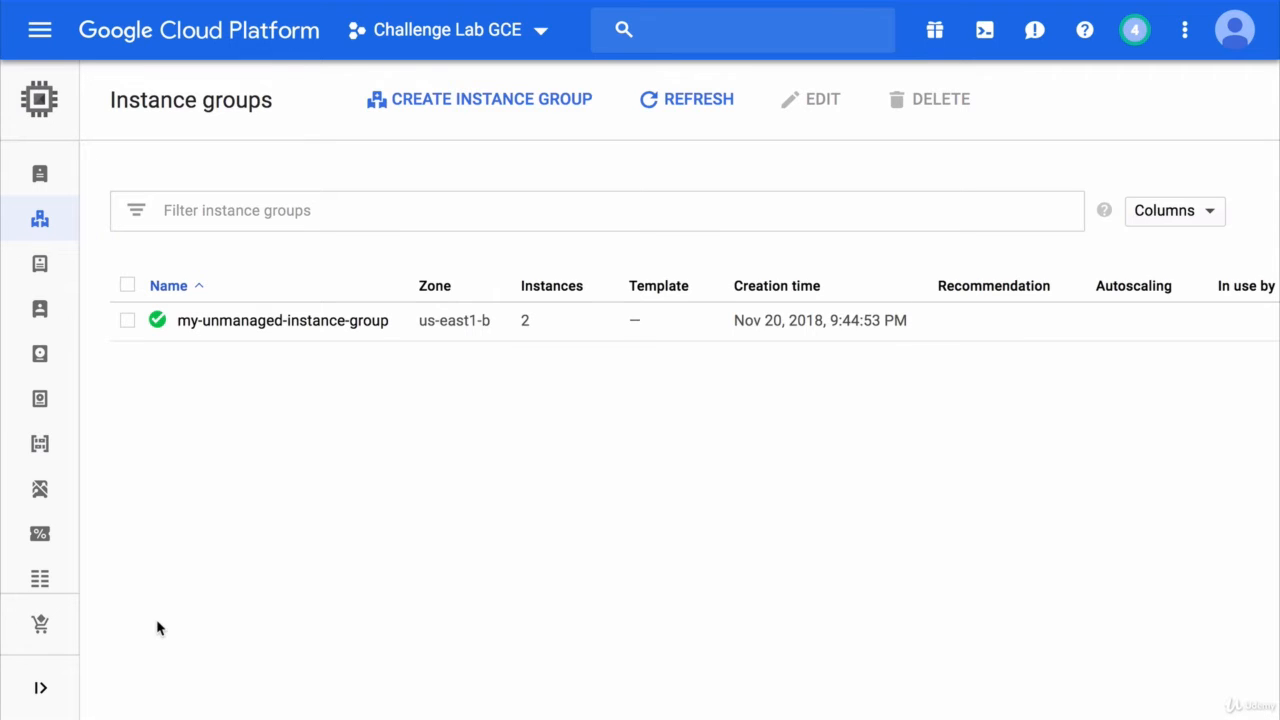
- Inspect my-unmanaged-instance-group's CPU chart and members, then open worker-instance-from-template-2
click(287, 326)
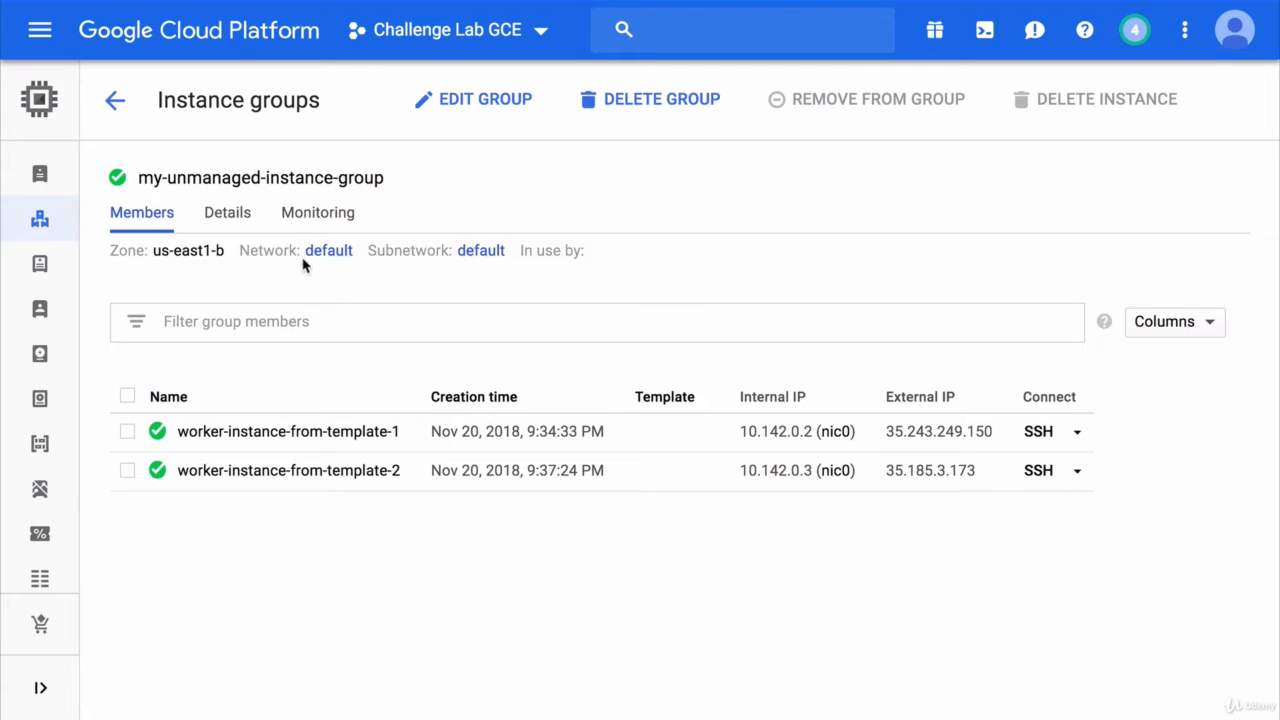
click(327, 213)
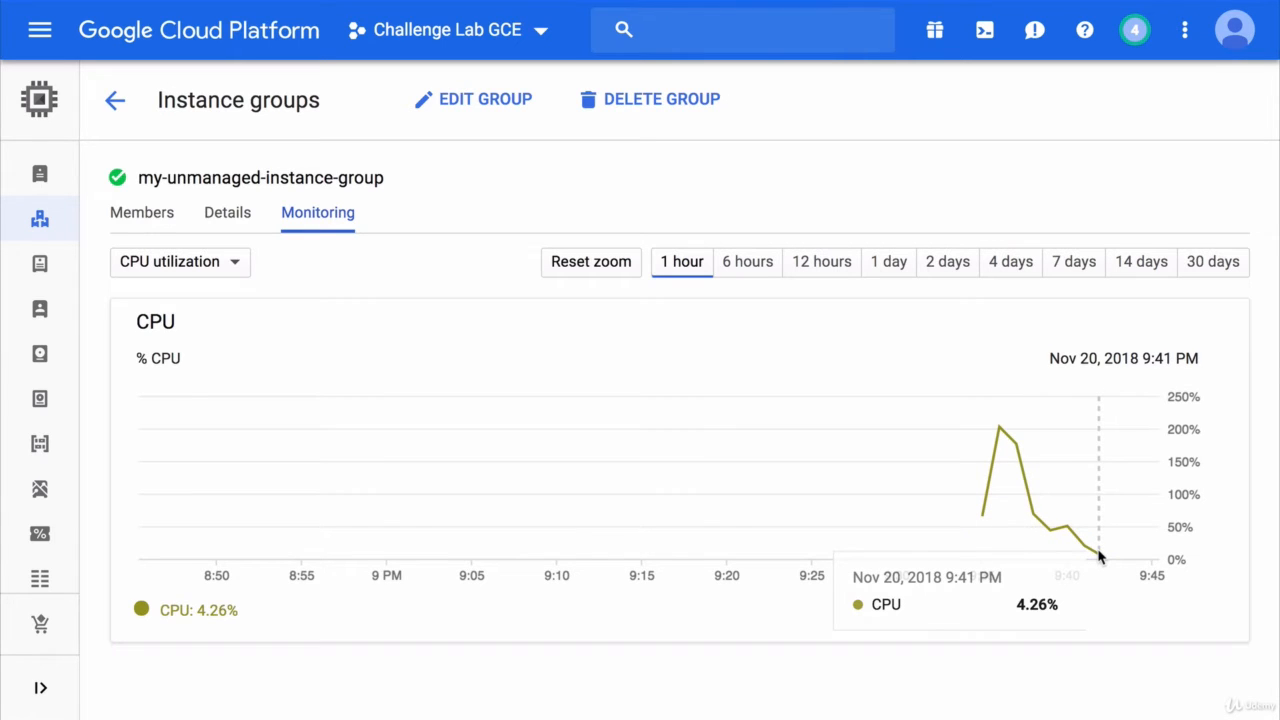
click(168, 216)
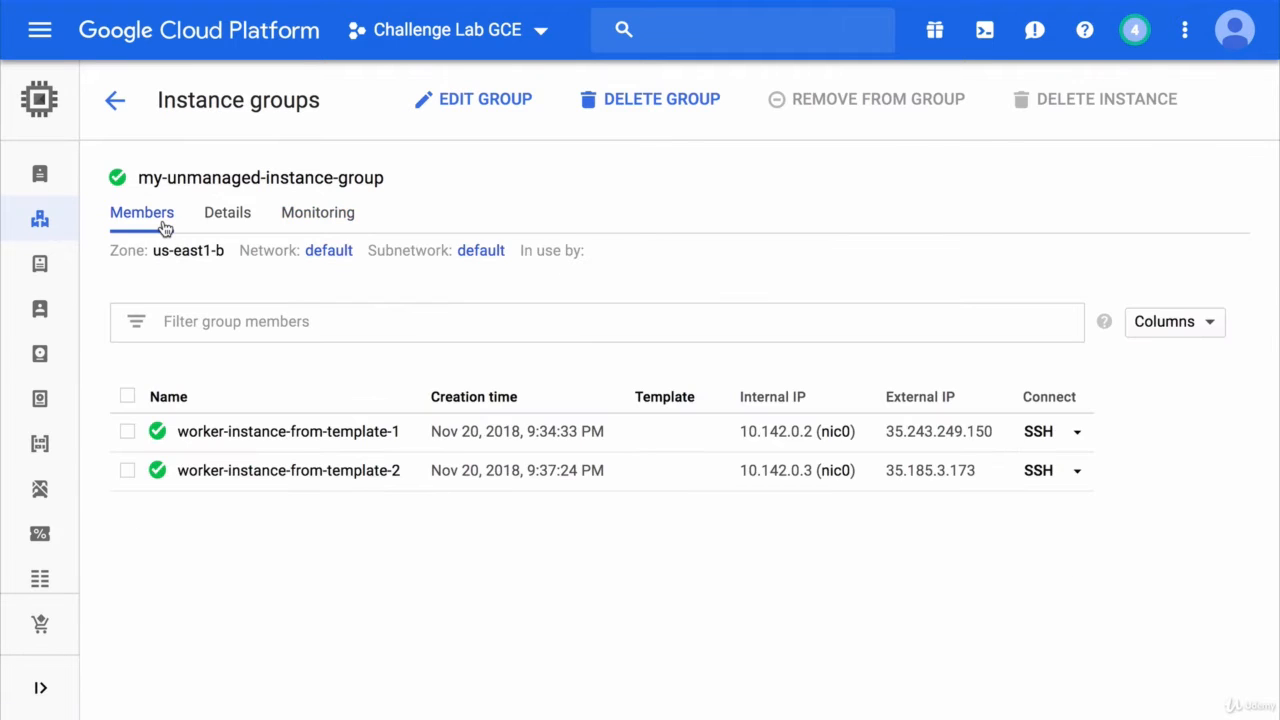
click(257, 471)
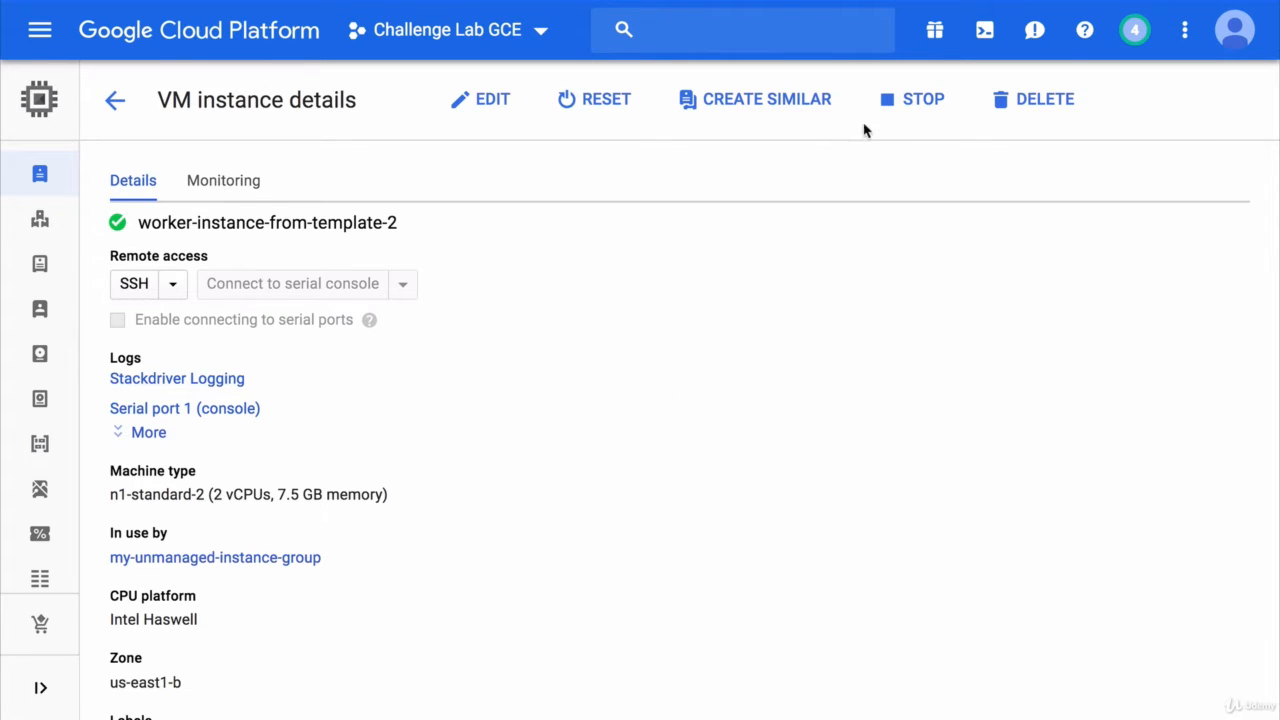
- Stop worker-instance-from-template-2, then recheck my-unmanaged-instance-group's CPU chart and members
click(899, 106)
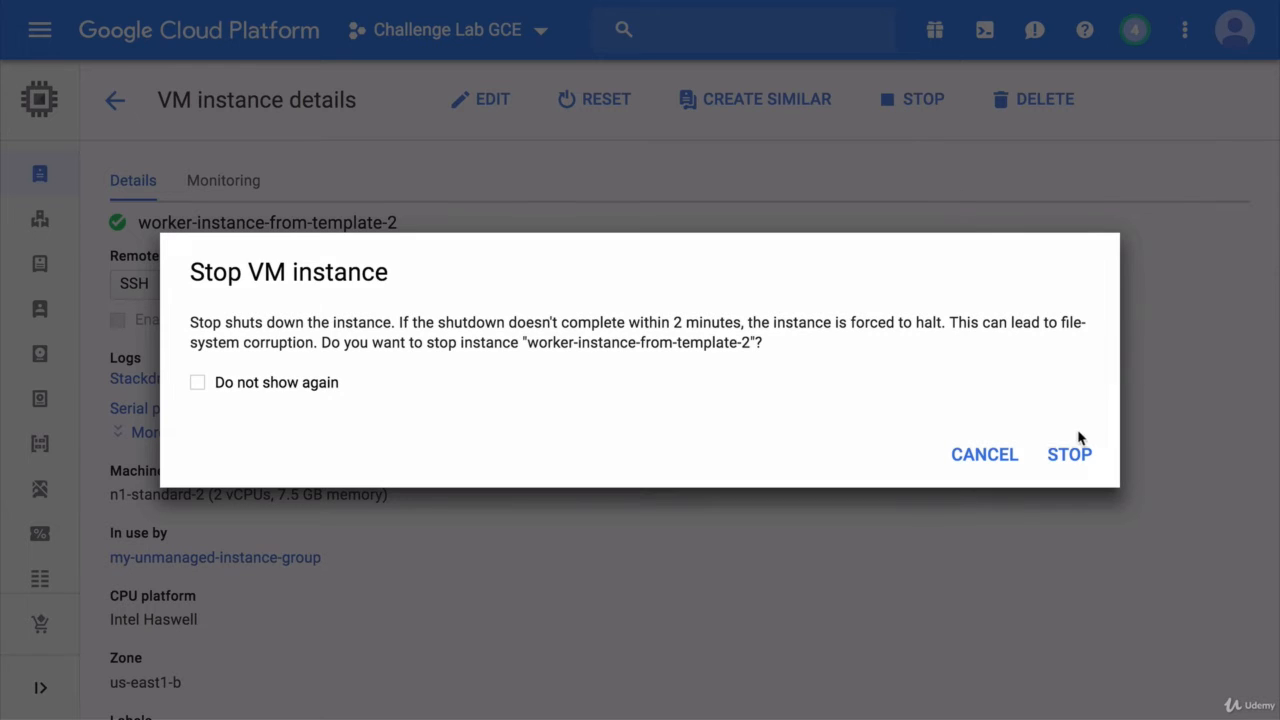
click(1075, 463)
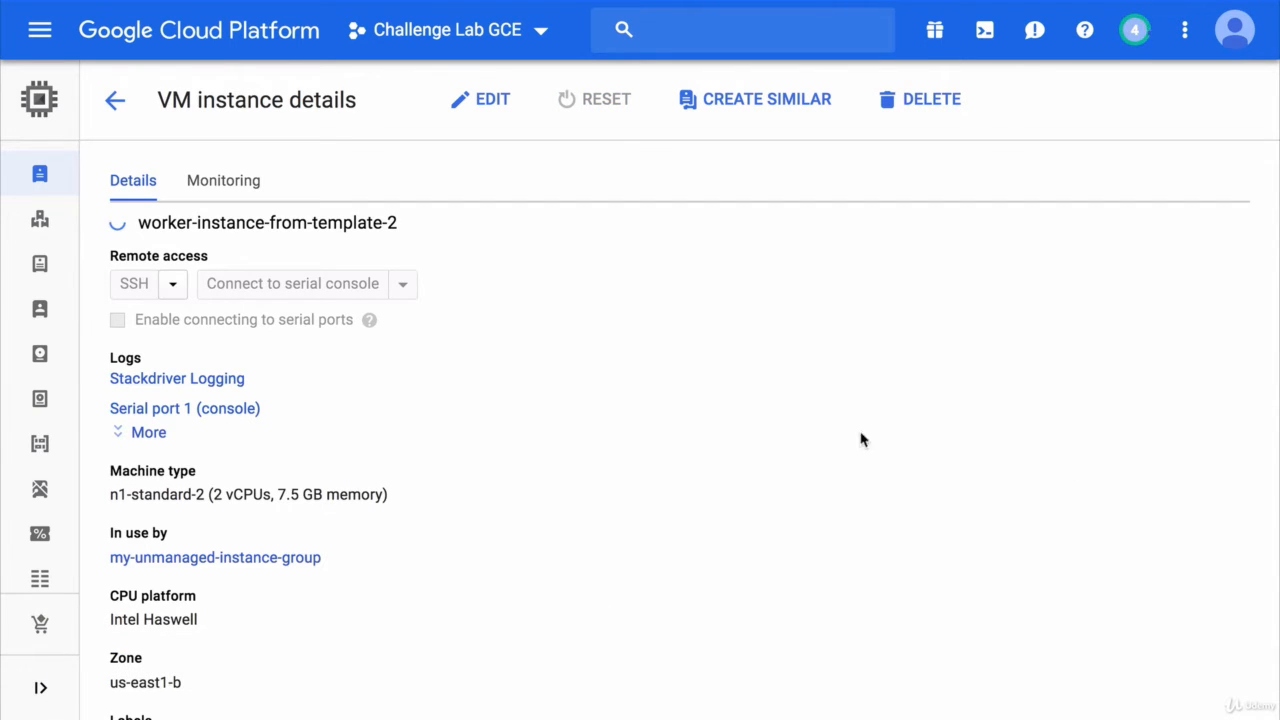
mouse_move(60, 235)
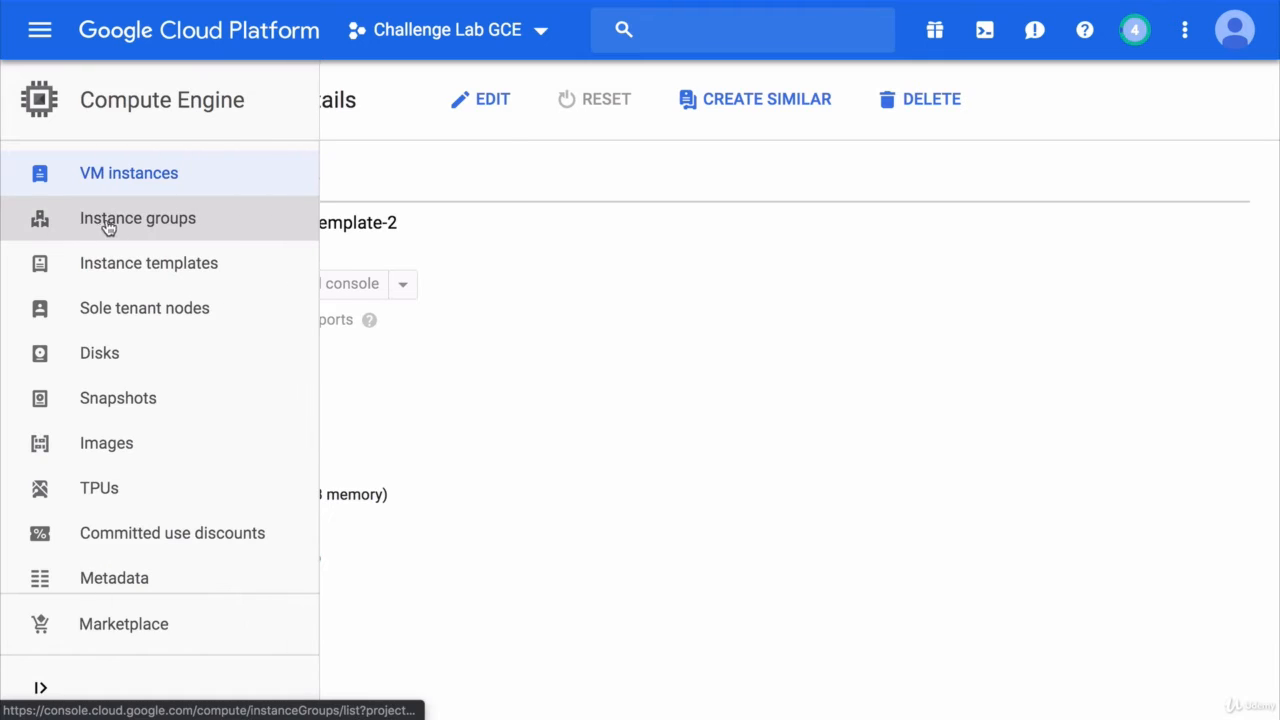
click(189, 224)
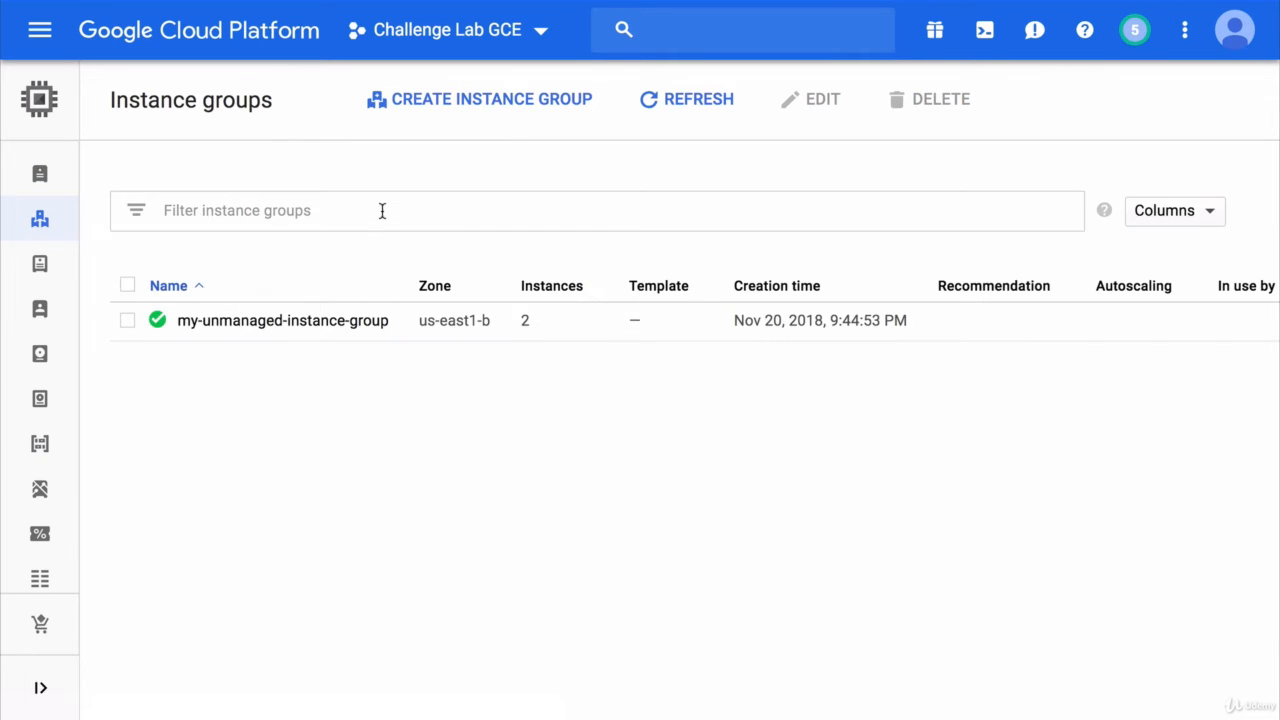
click(303, 322)
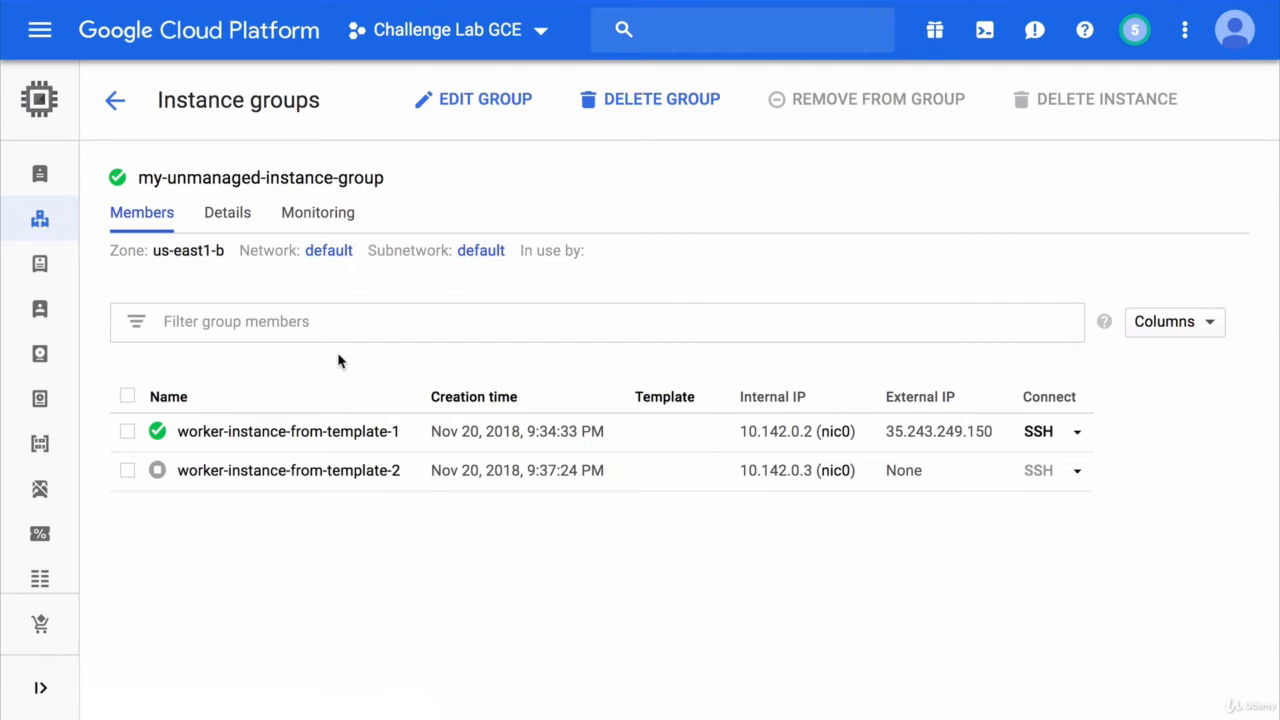
click(313, 214)
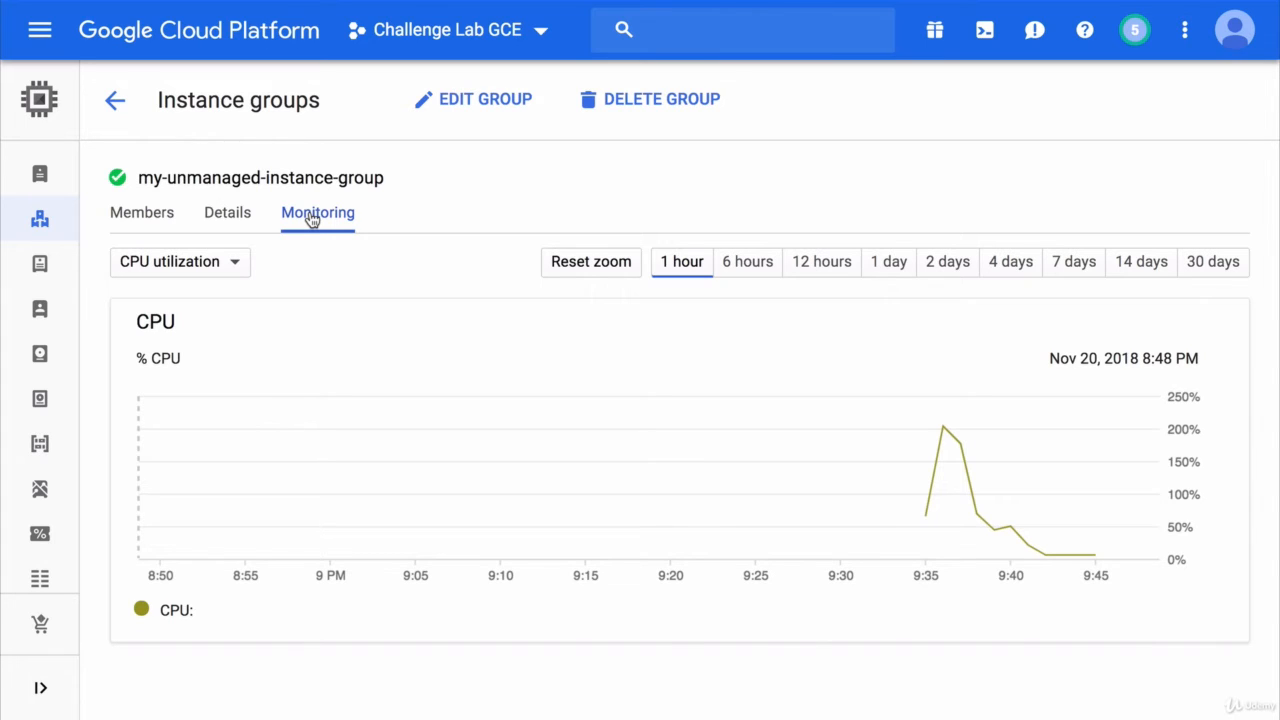
click(160, 219)
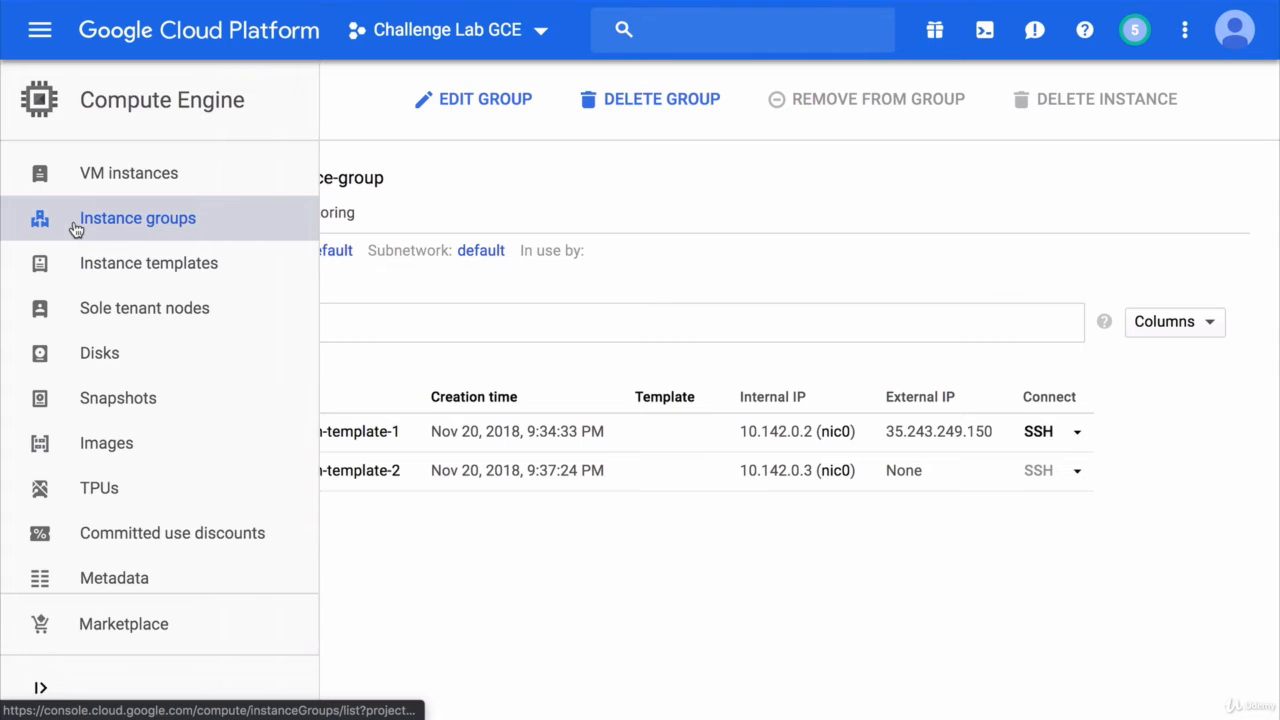
click(75, 224)
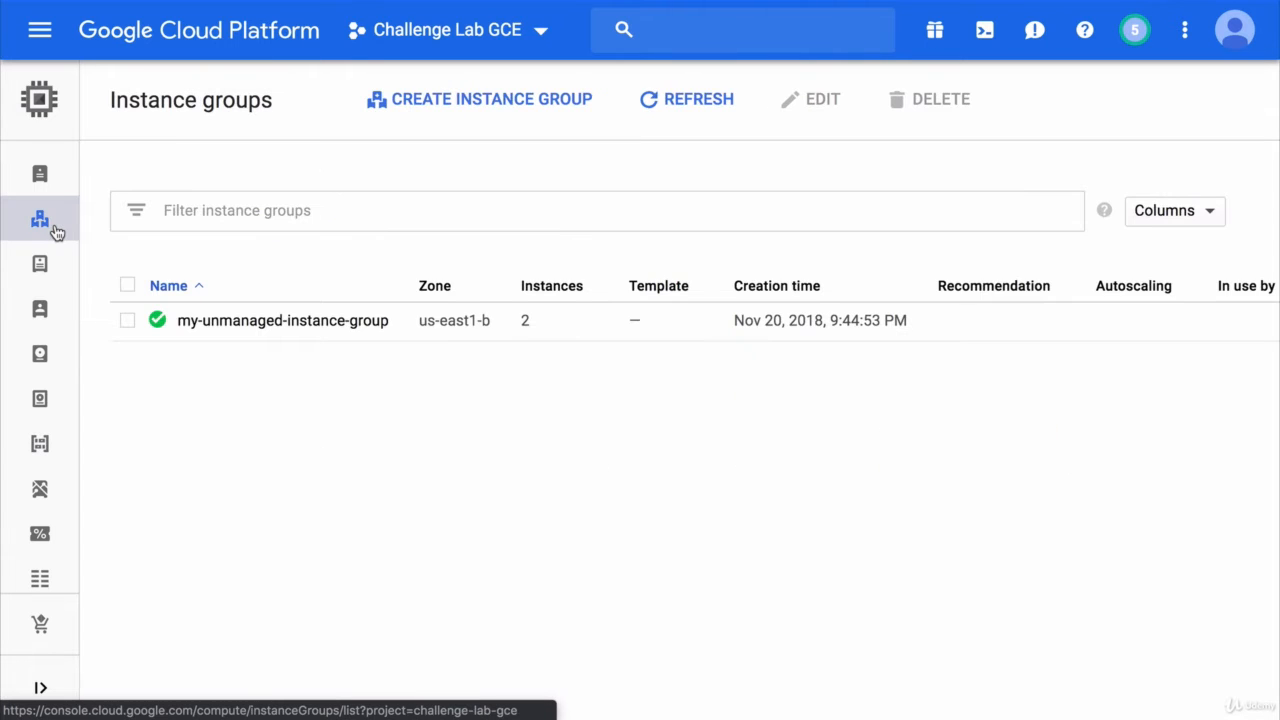
- Start a new instance group named my-managed-instance-group
click(490, 117)
key(BackSpace)
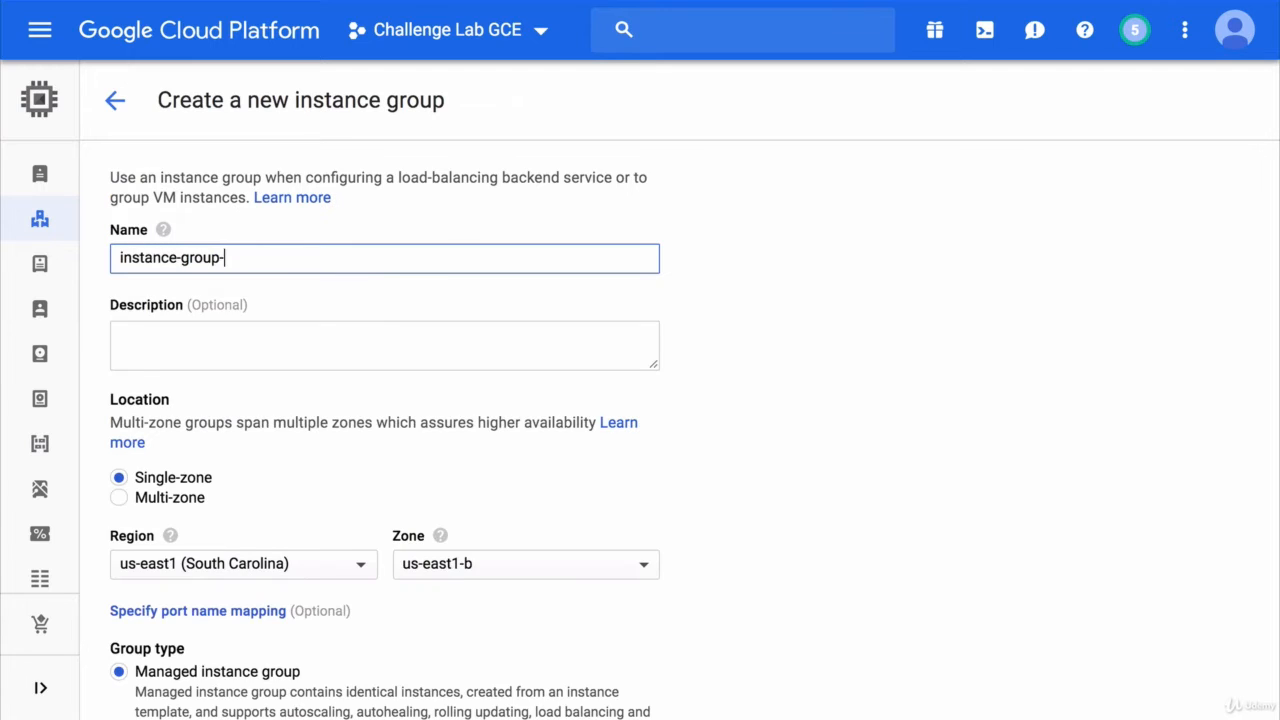
key(BackSpace)
text(my-managed-)
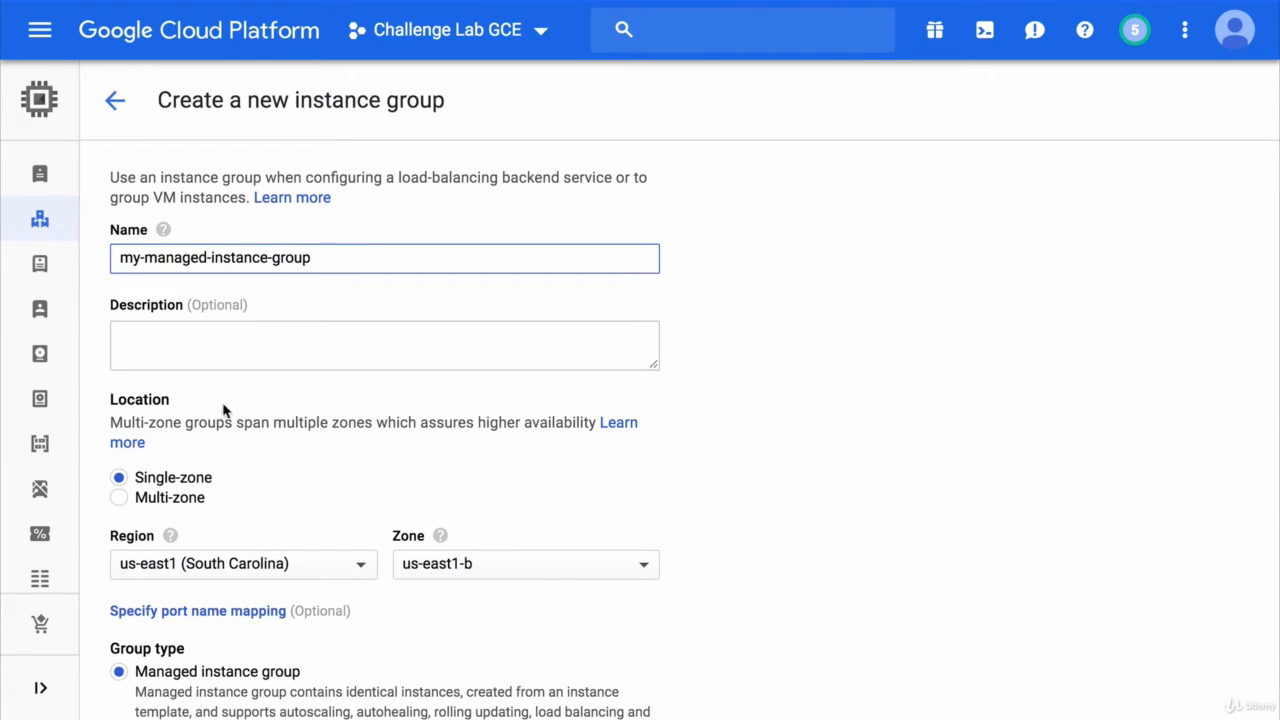
- Make the group multi-zone in us-central1 with all four zones, including us-central1-a, checked
click(167, 499)
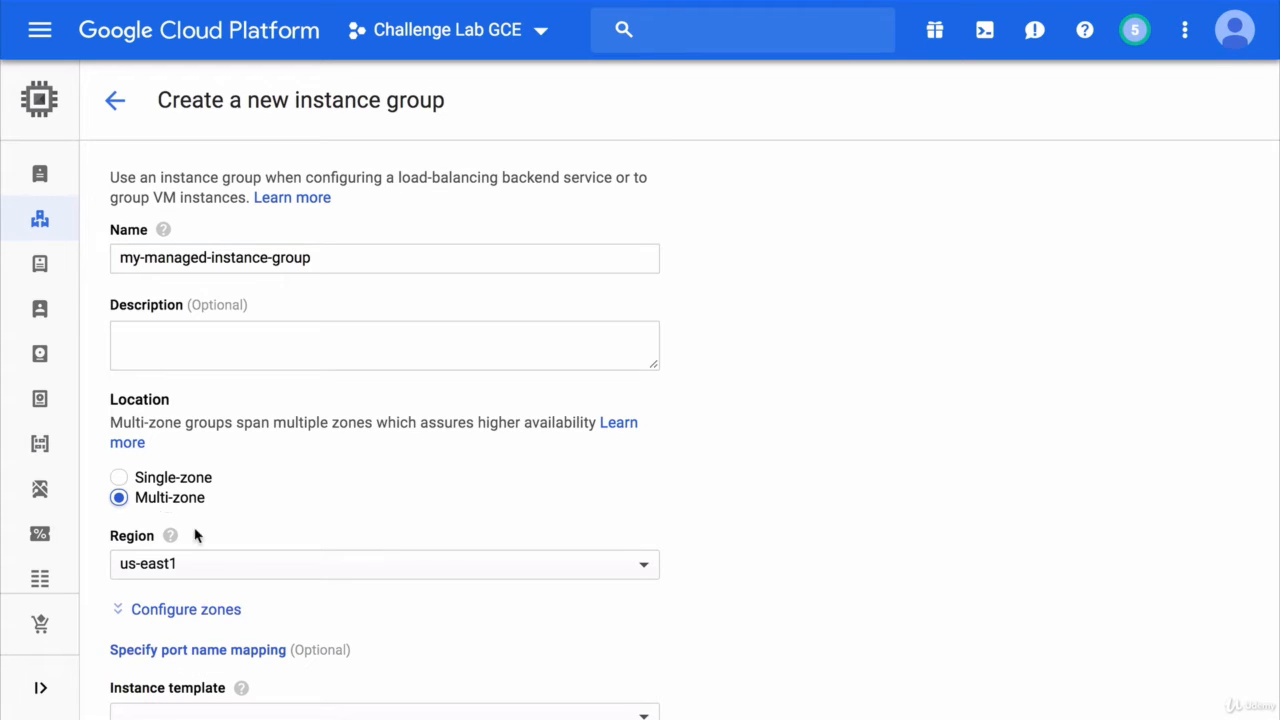
click(216, 566)
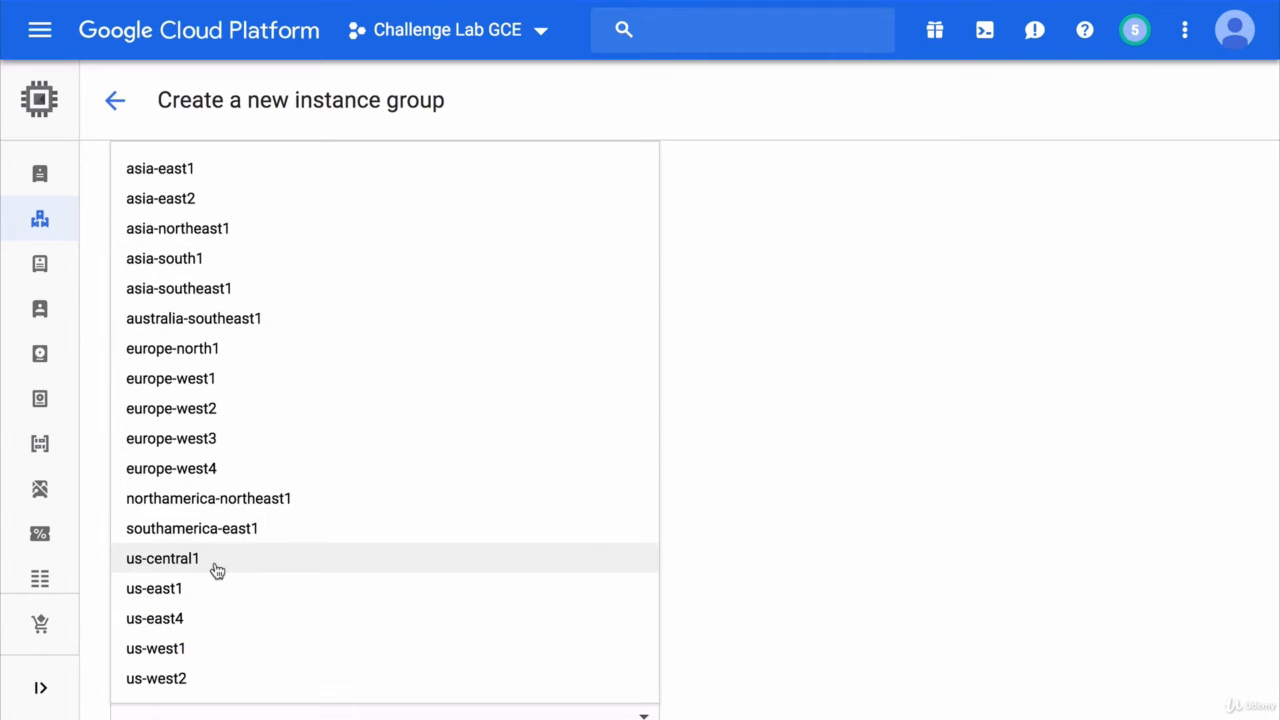
click(217, 570)
scroll(263, 523, down, 2)
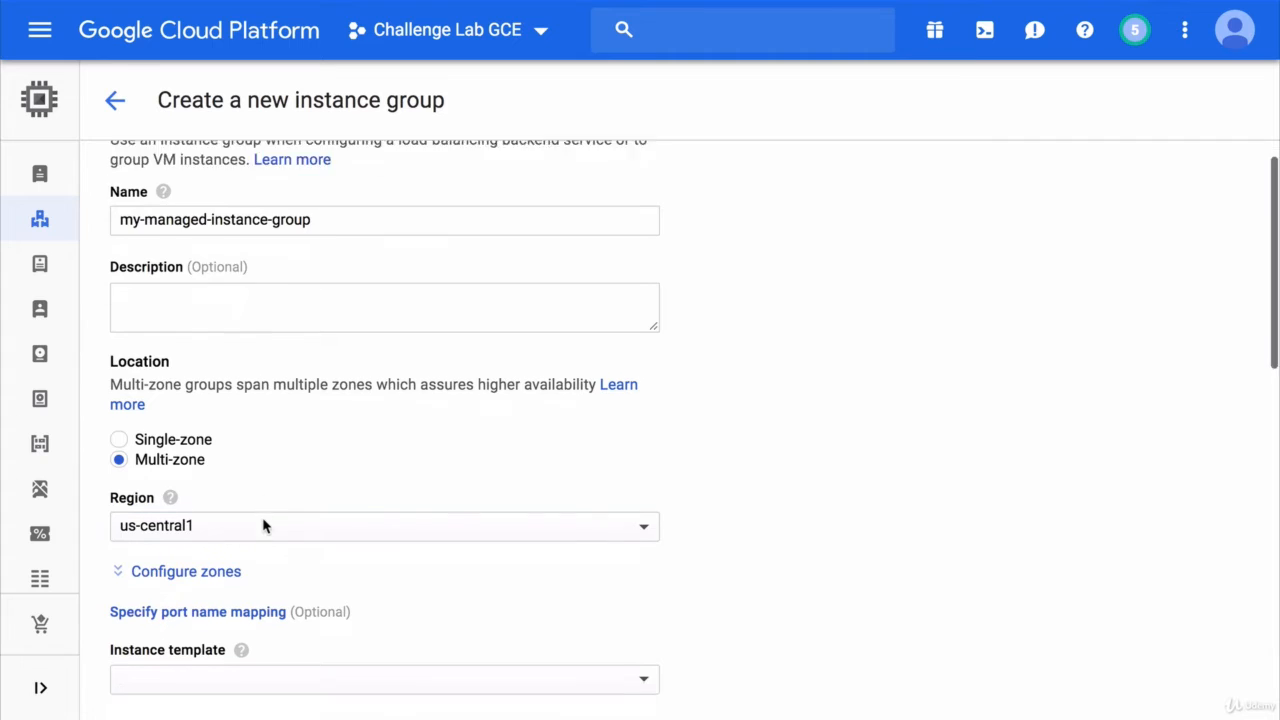
scroll(255, 500, down, 1)
click(200, 367)
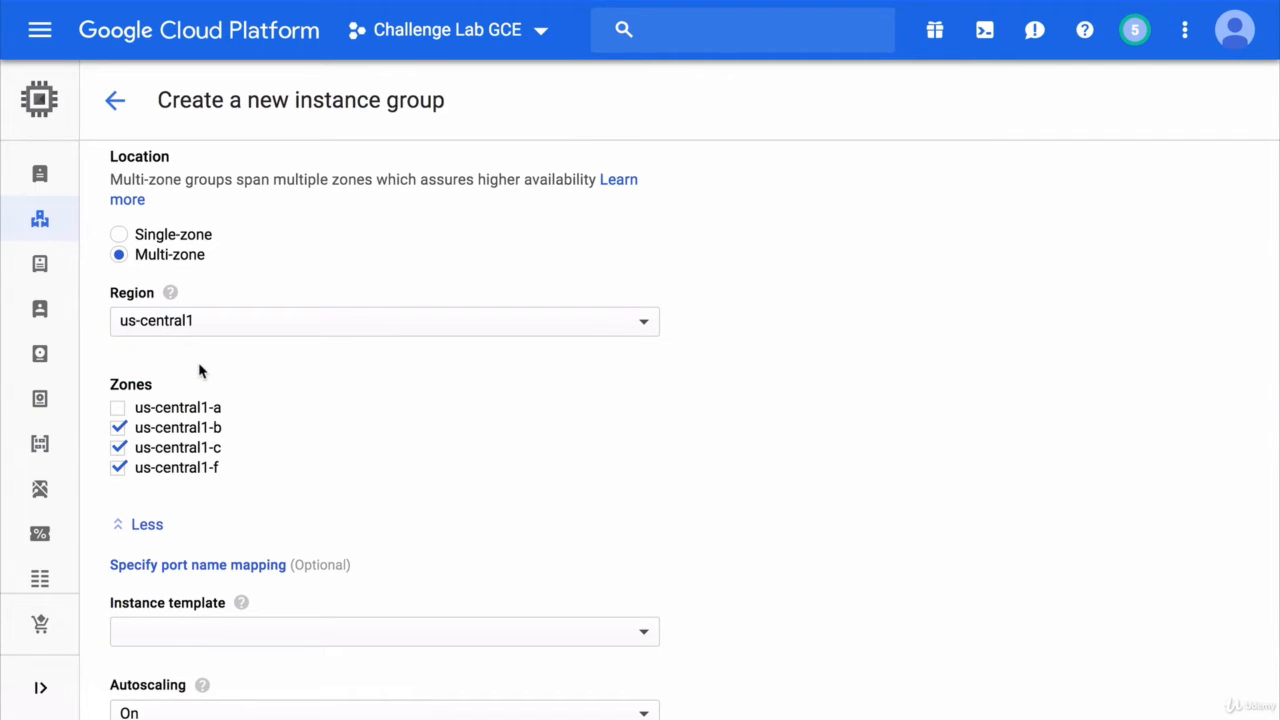
click(119, 407)
scroll(271, 400, down, 5)
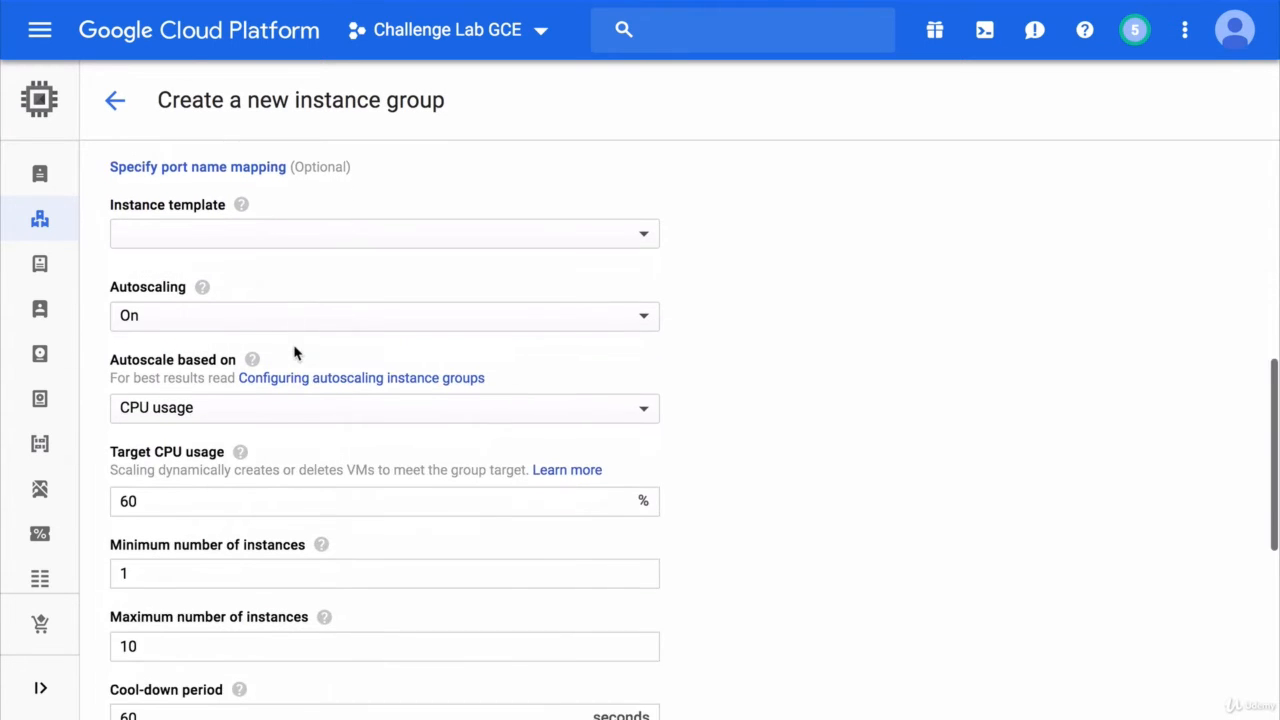
scroll(295, 352, down, 1)
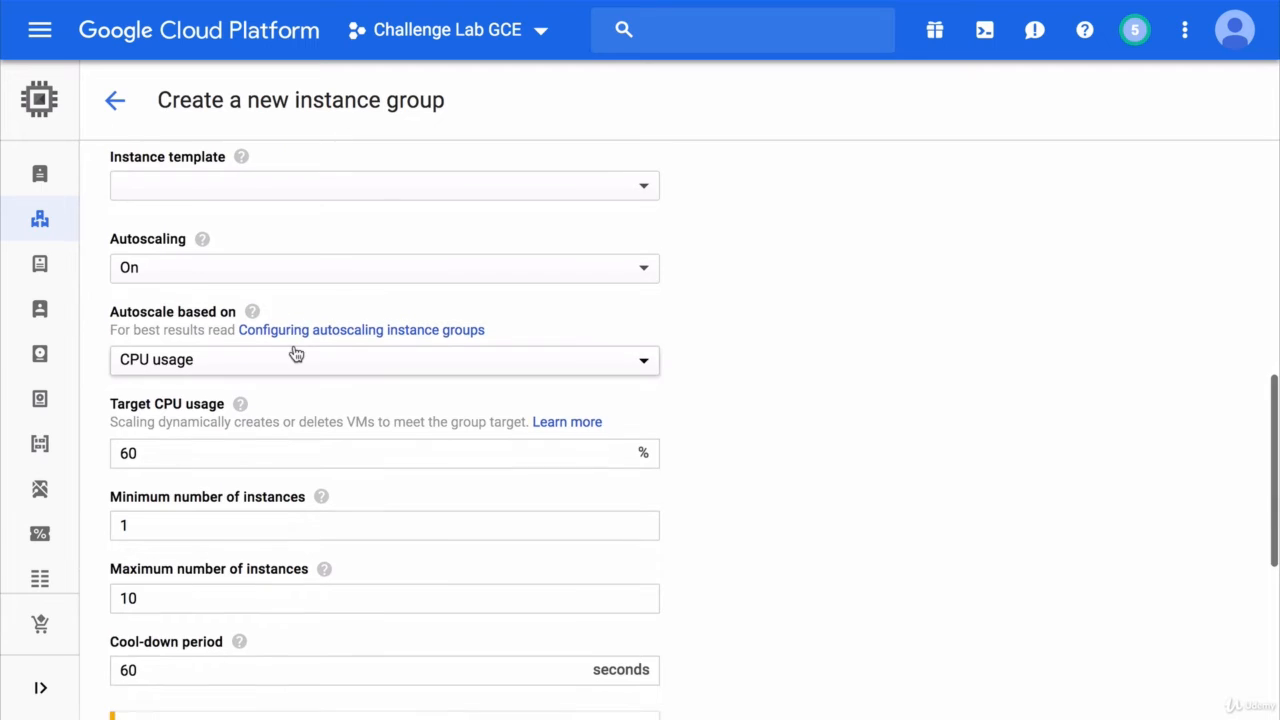
- Choose worker-instance-template as the managed group's instance template
click(258, 189)
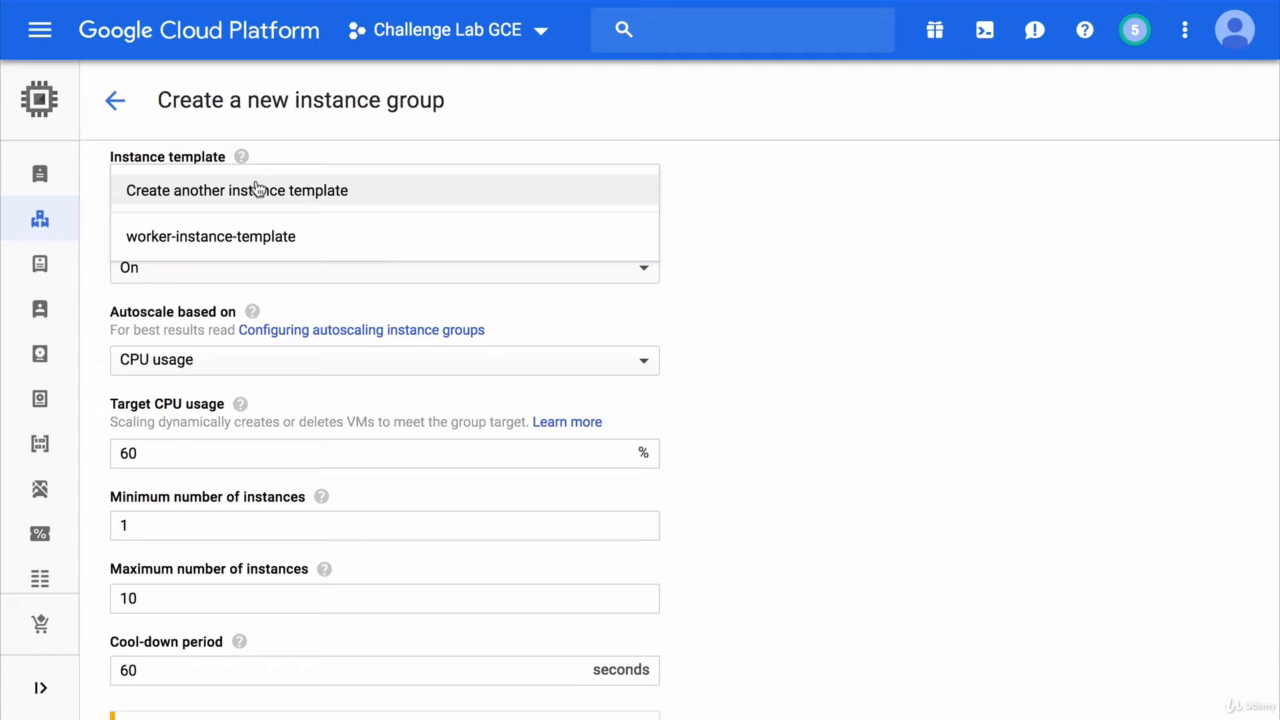
click(251, 237)
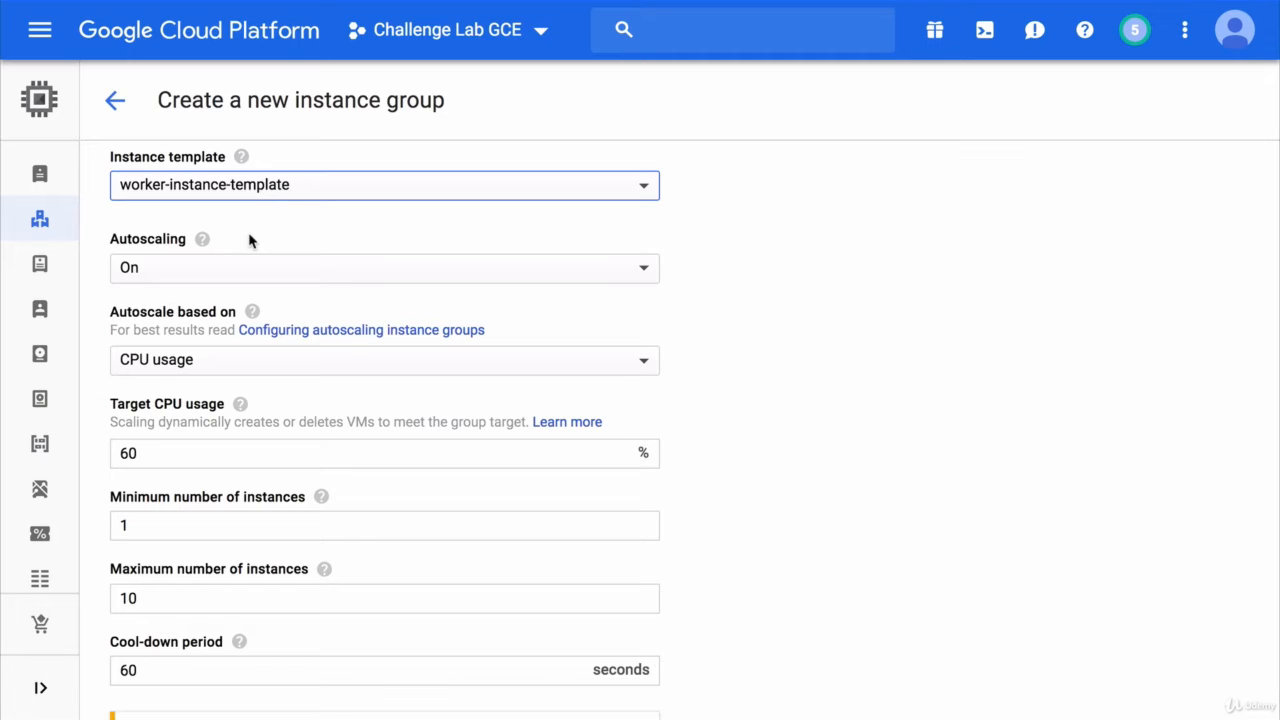
click(254, 240)
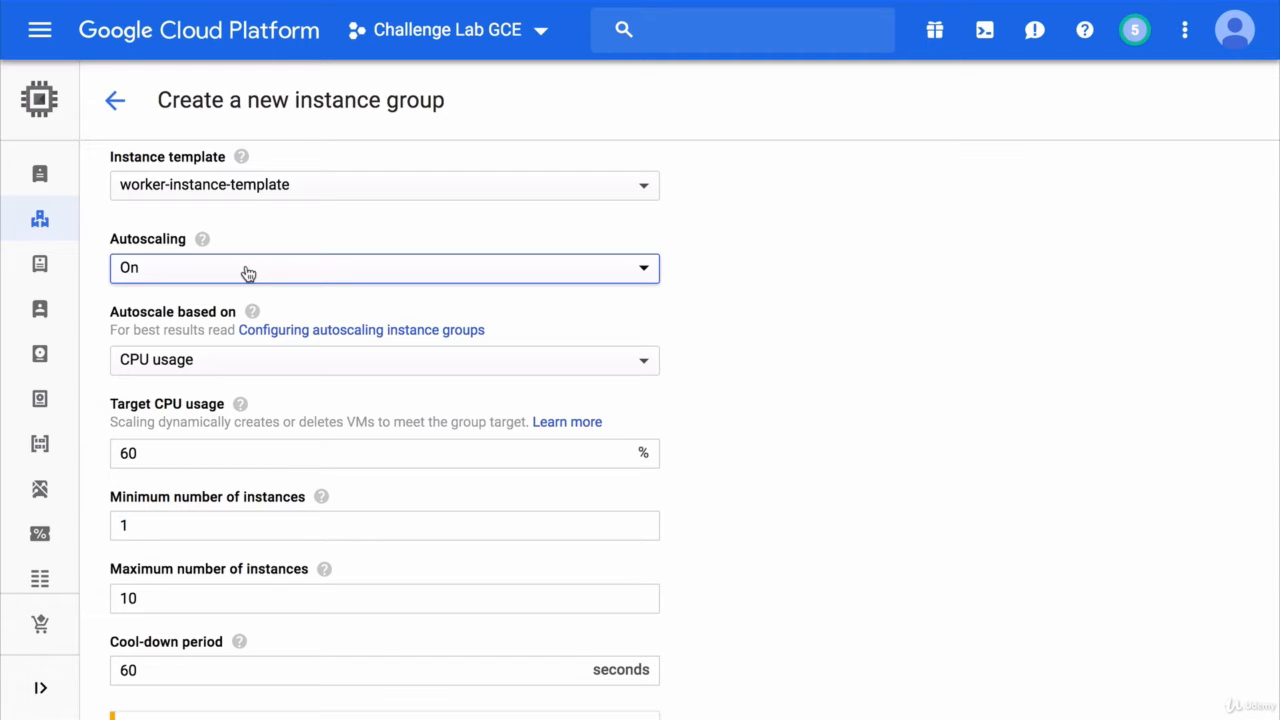
- Switch autoscaling off and back on, restoring CPU-based autoscaling at 60% target with 1–10 instances
click(248, 274)
click(251, 251)
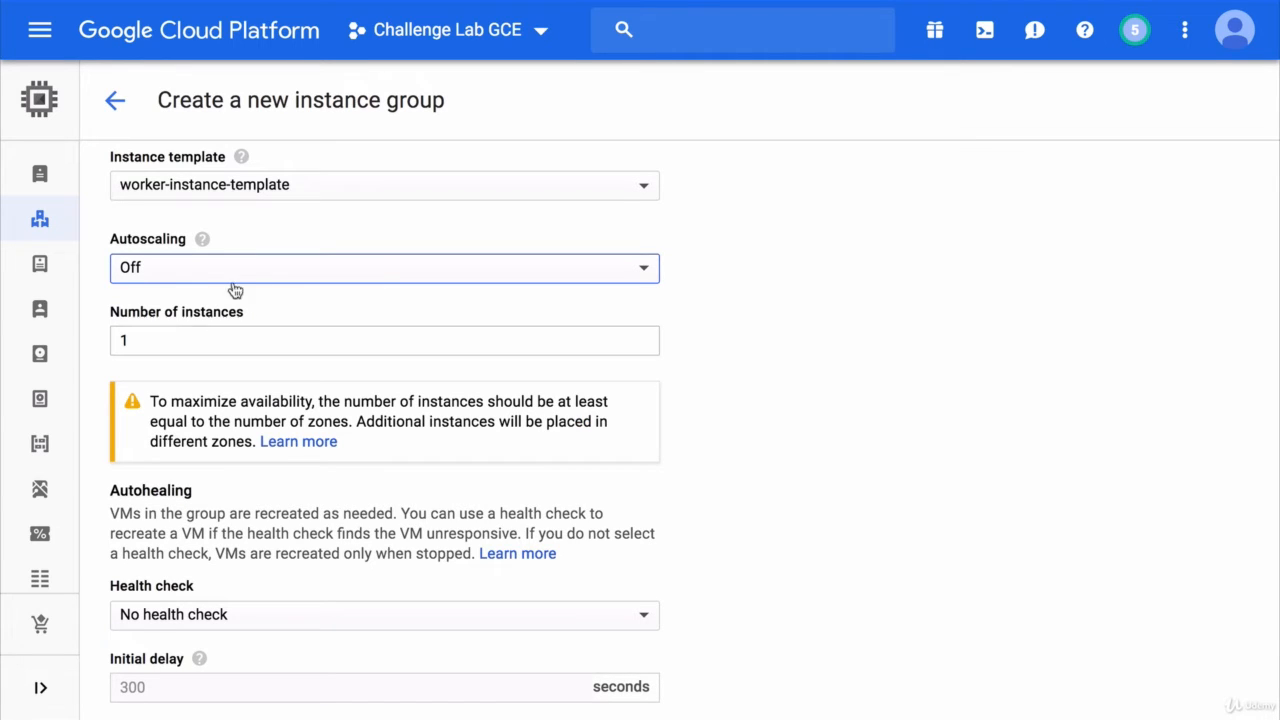
click(246, 269)
click(228, 305)
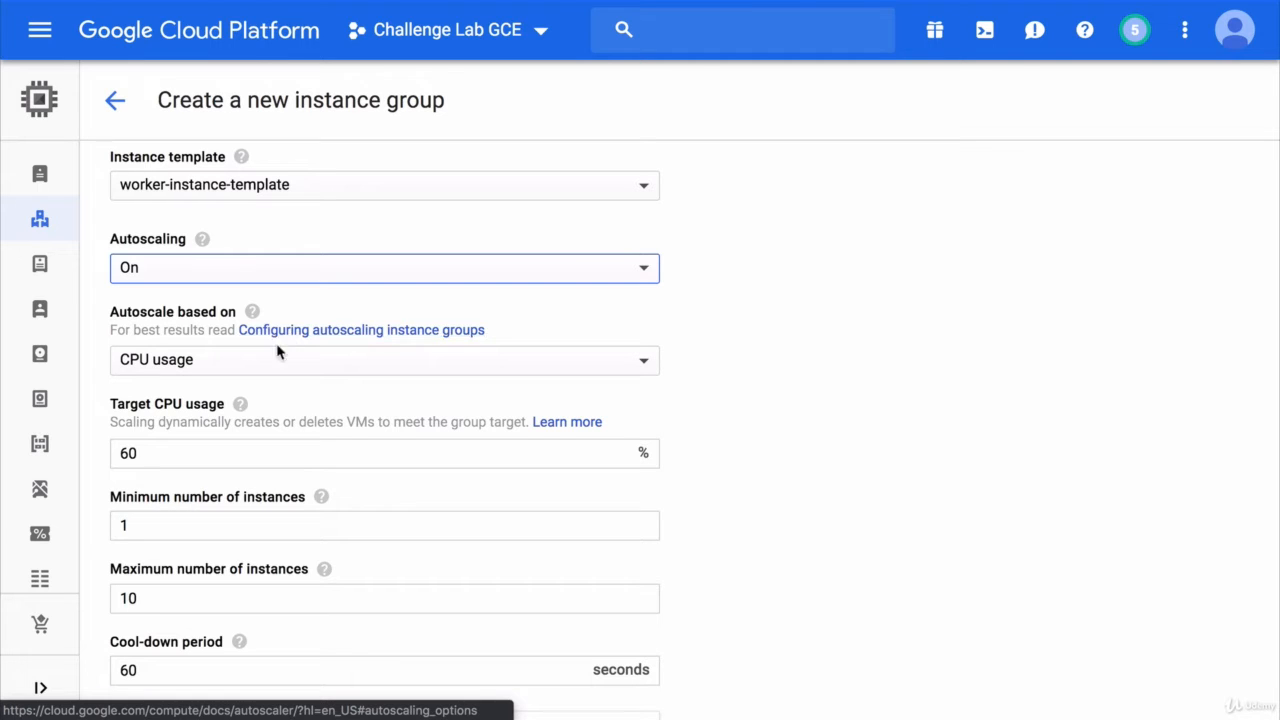
- Change target CPU usage from 60 to 30, maximum instances from 10 to 5, and cool-down to 30 seconds
double_click(172, 453)
text(30)
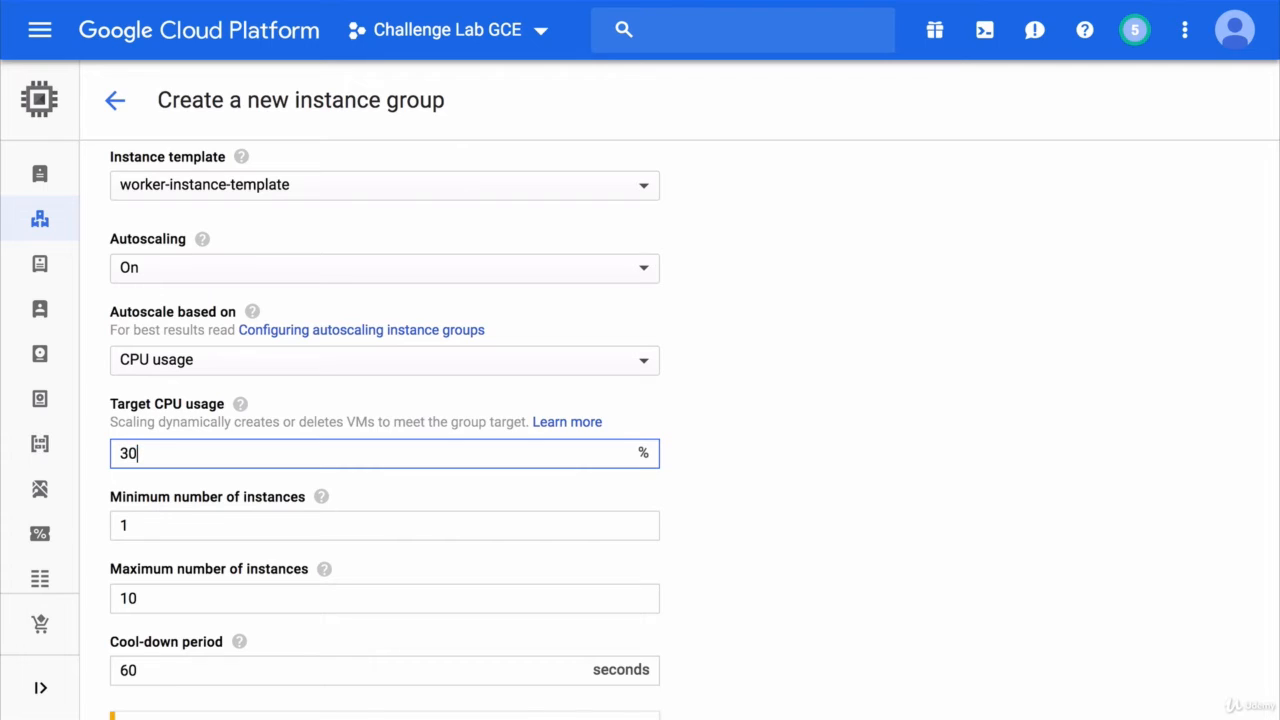
click(177, 477)
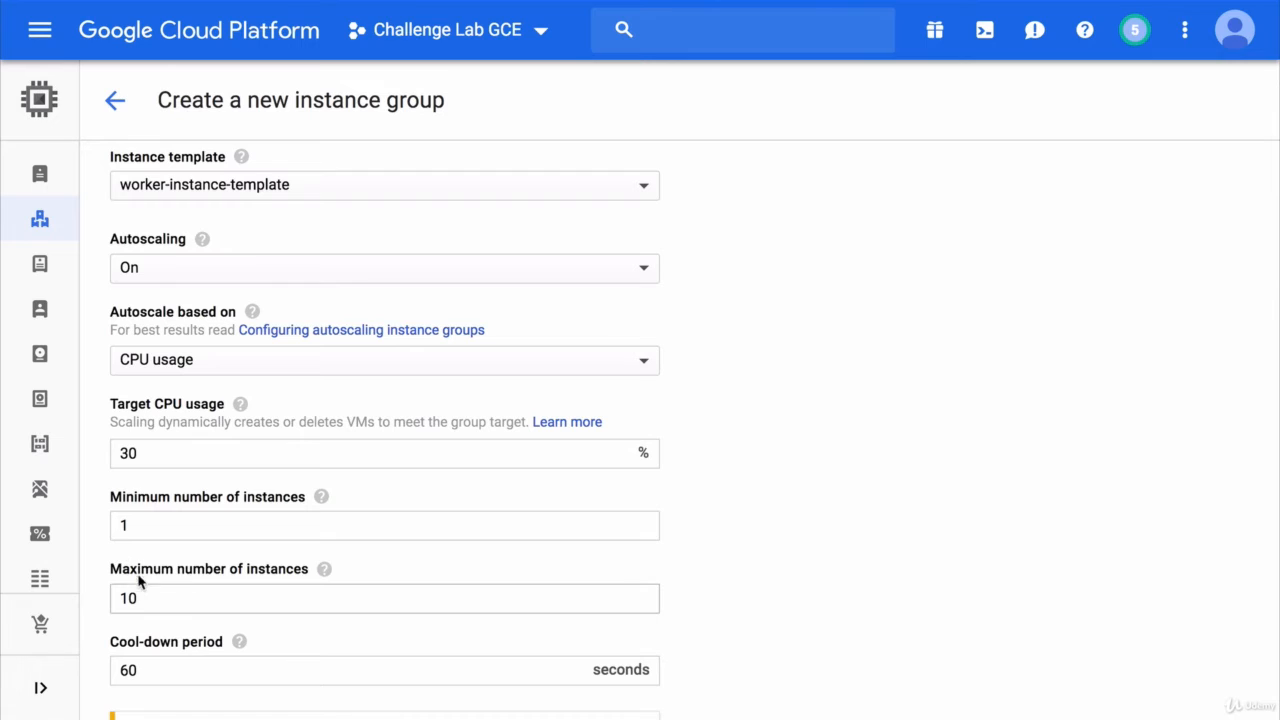
double_click(149, 596)
text(5)
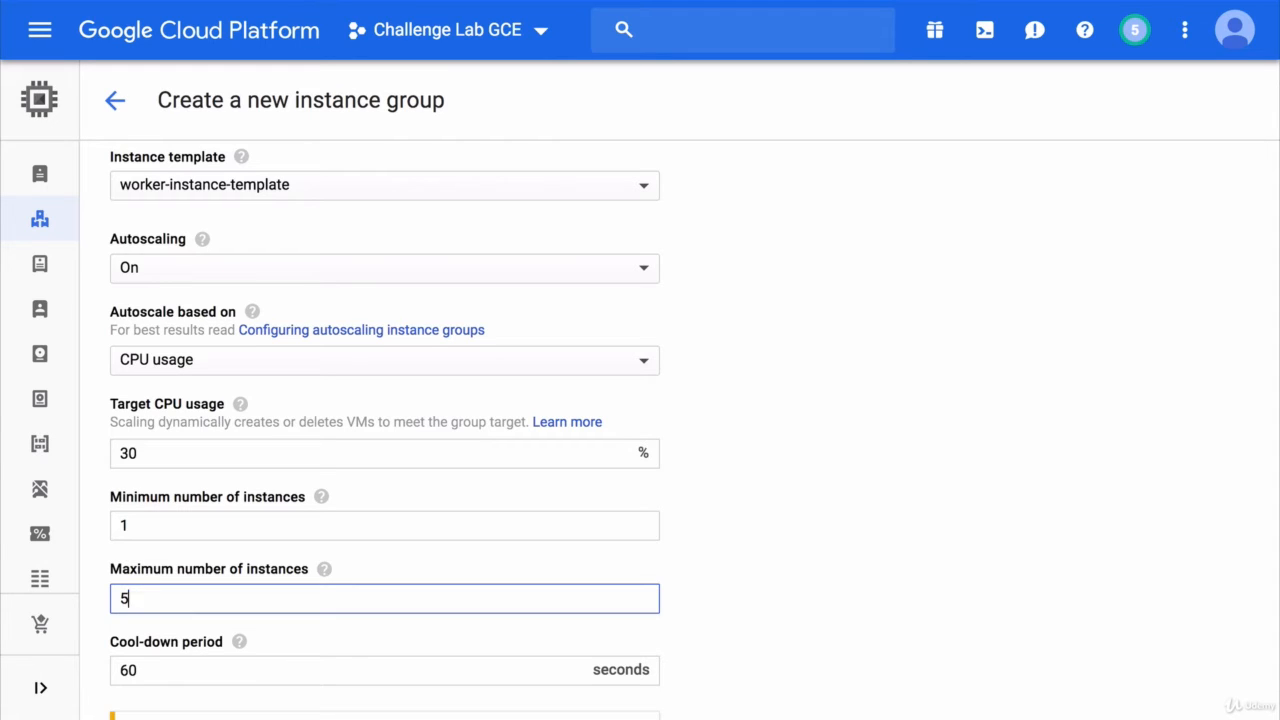
click(150, 621)
click(128, 662)
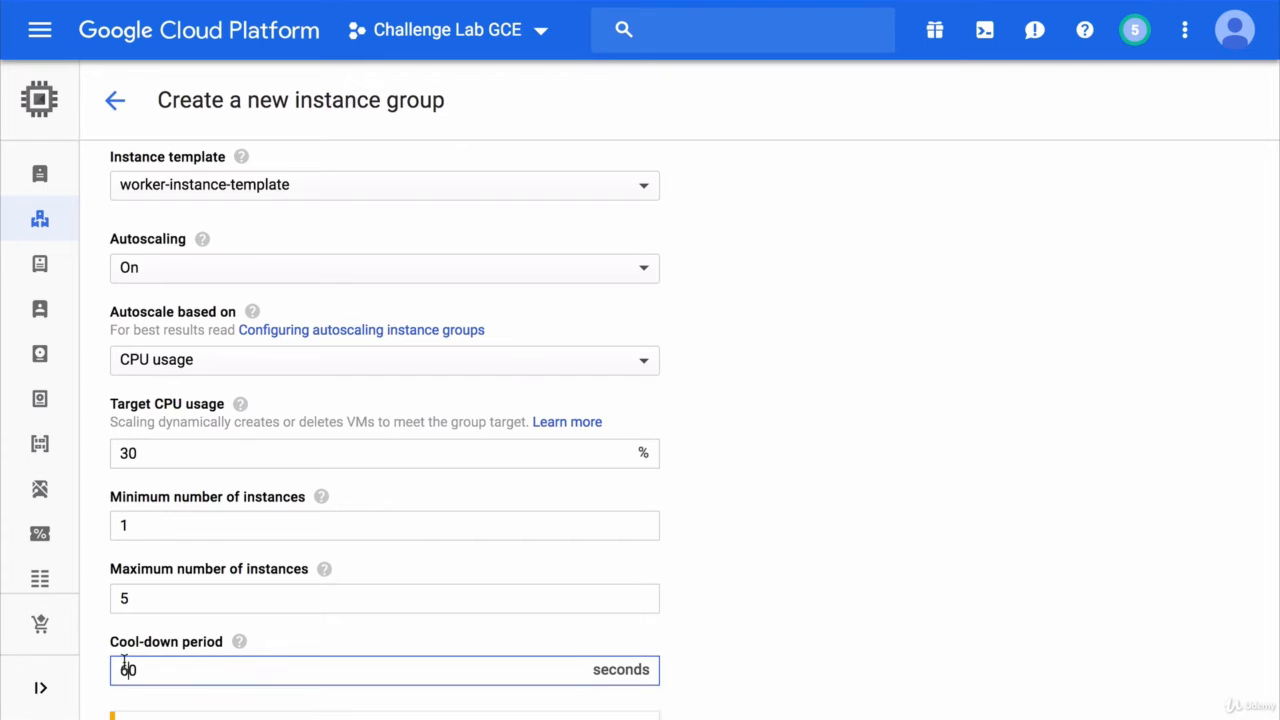
text(3)
click(141, 633)
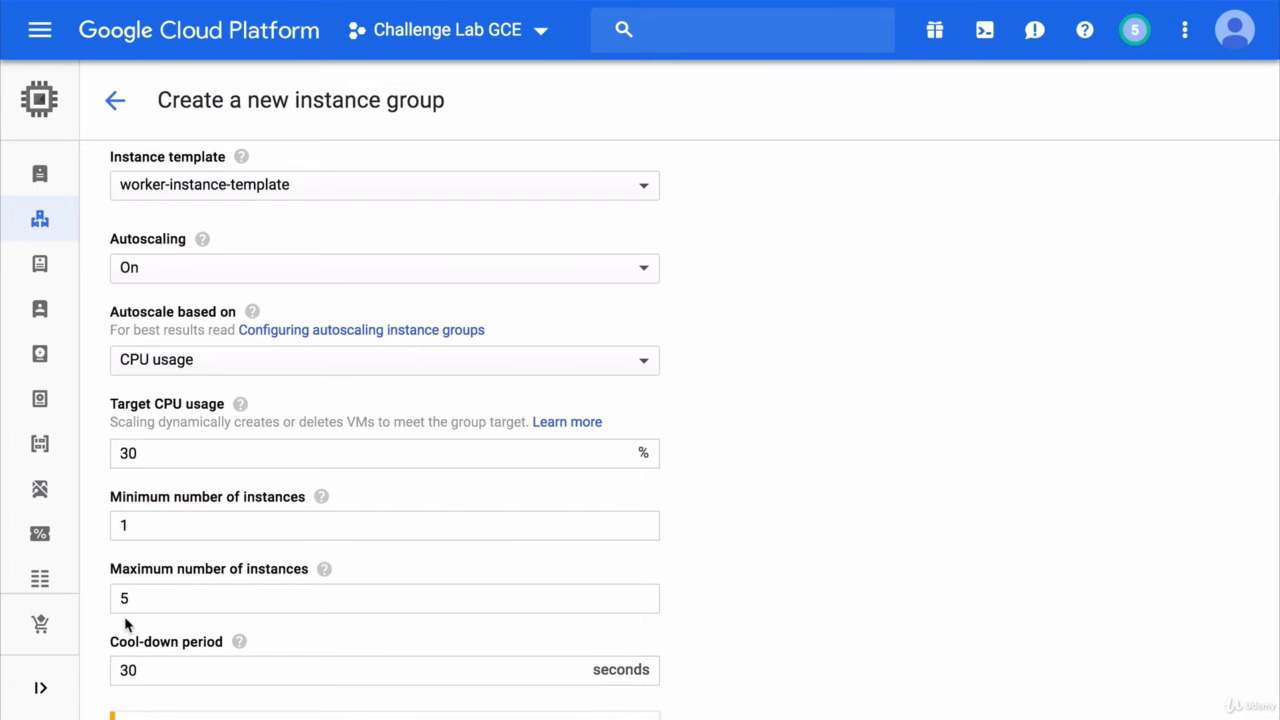
- Create my-managed-instance-group from the bottom of the form, adding it to the instance groups list
scroll(126, 624, down, 3)
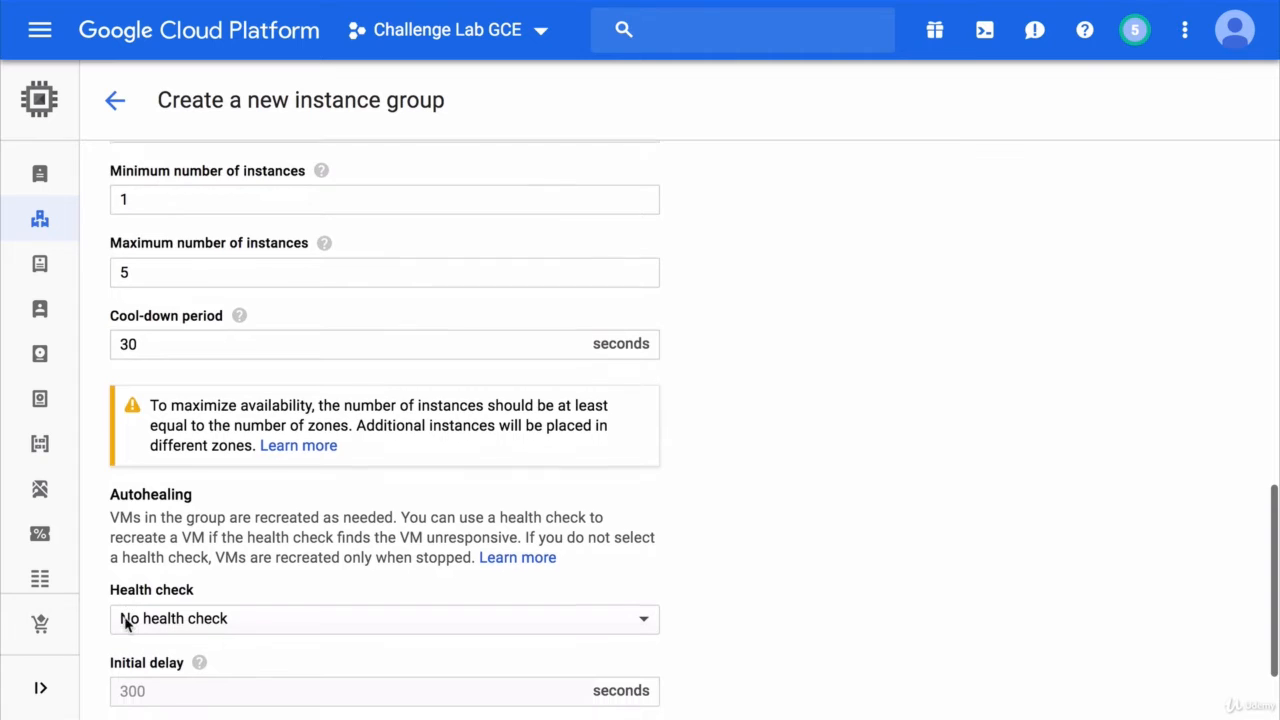
scroll(126, 624, down, 2)
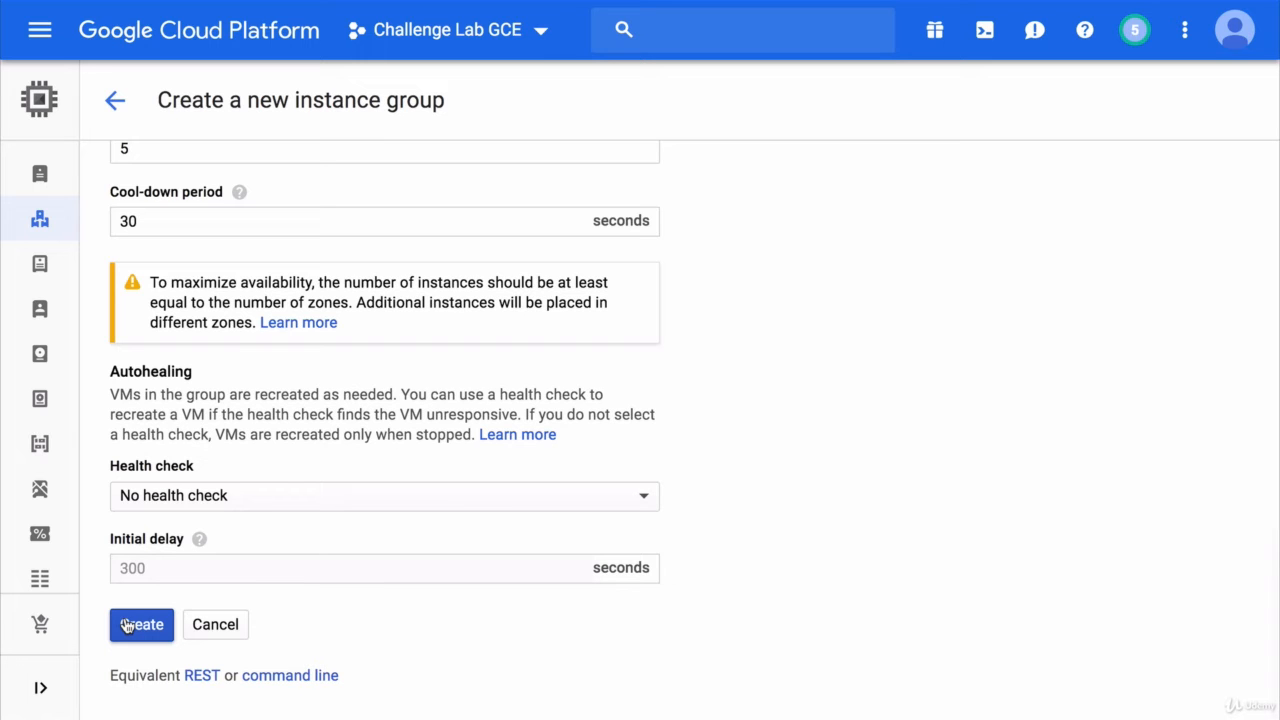
click(130, 625)
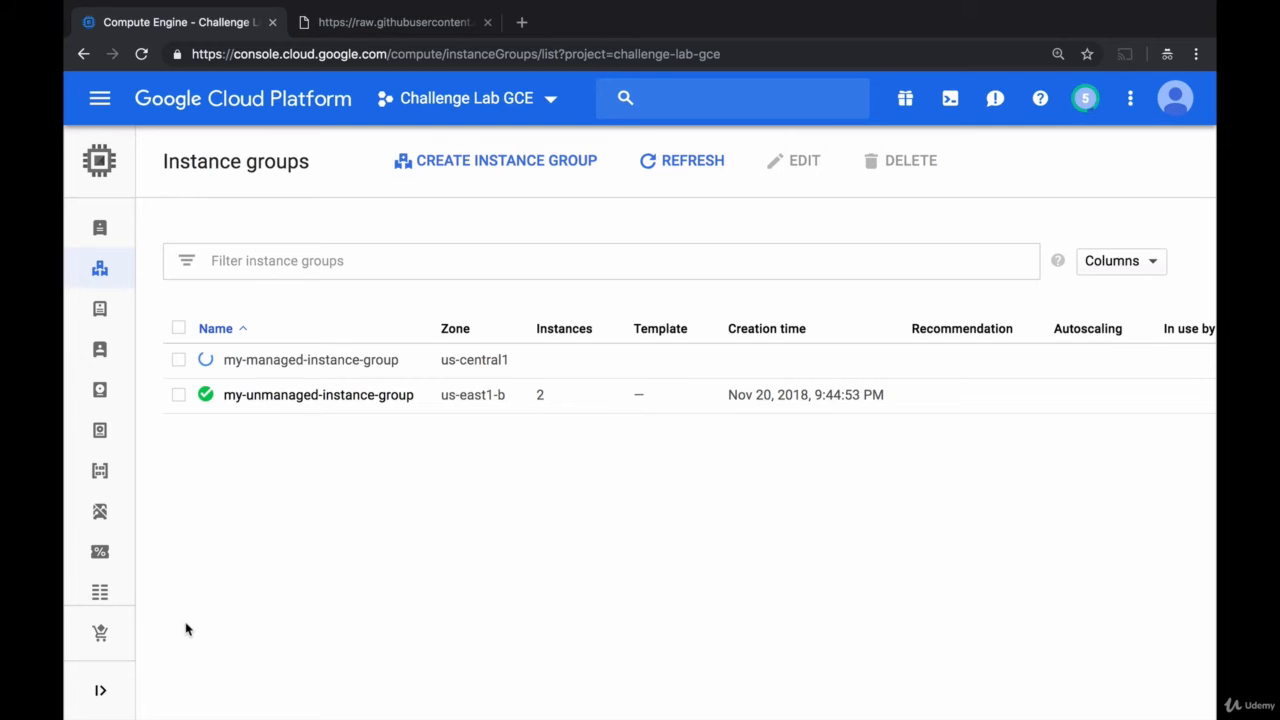
- In a duplicated tab, open the challenge-lab-gce bucket in Cloud Storage to view the worker text files
right_click(200, 32)
click(232, 76)
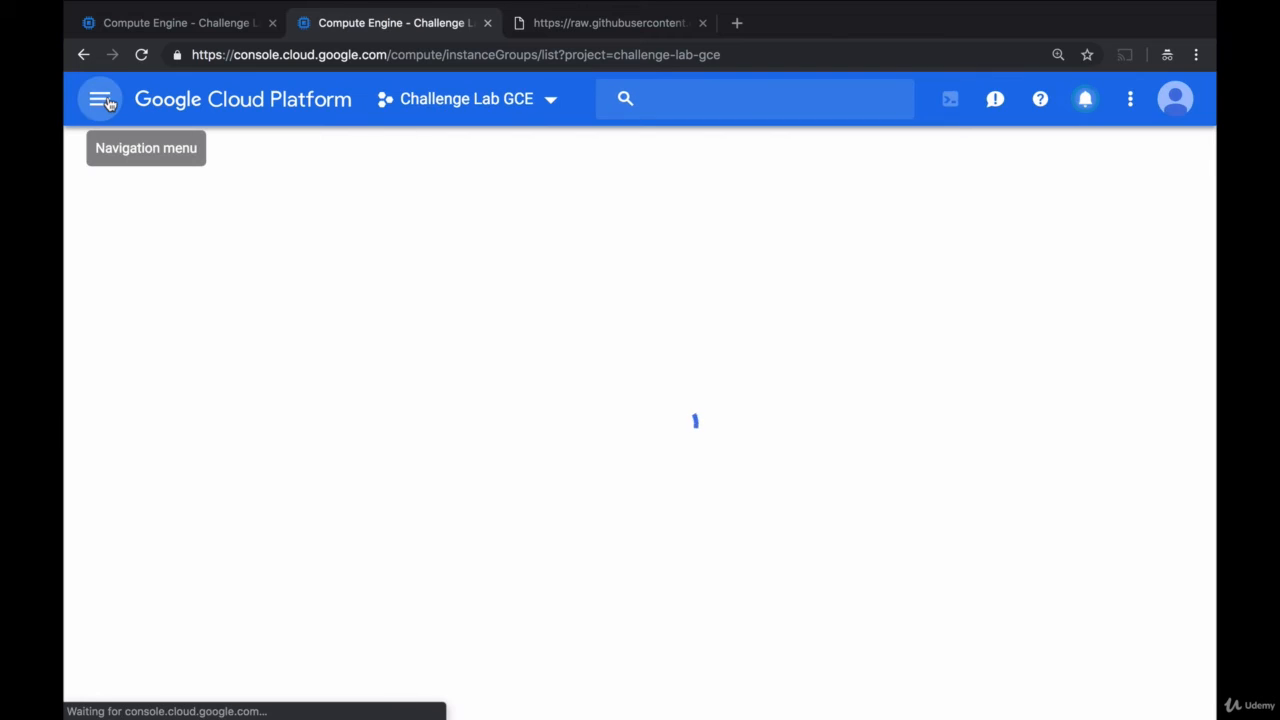
click(100, 99)
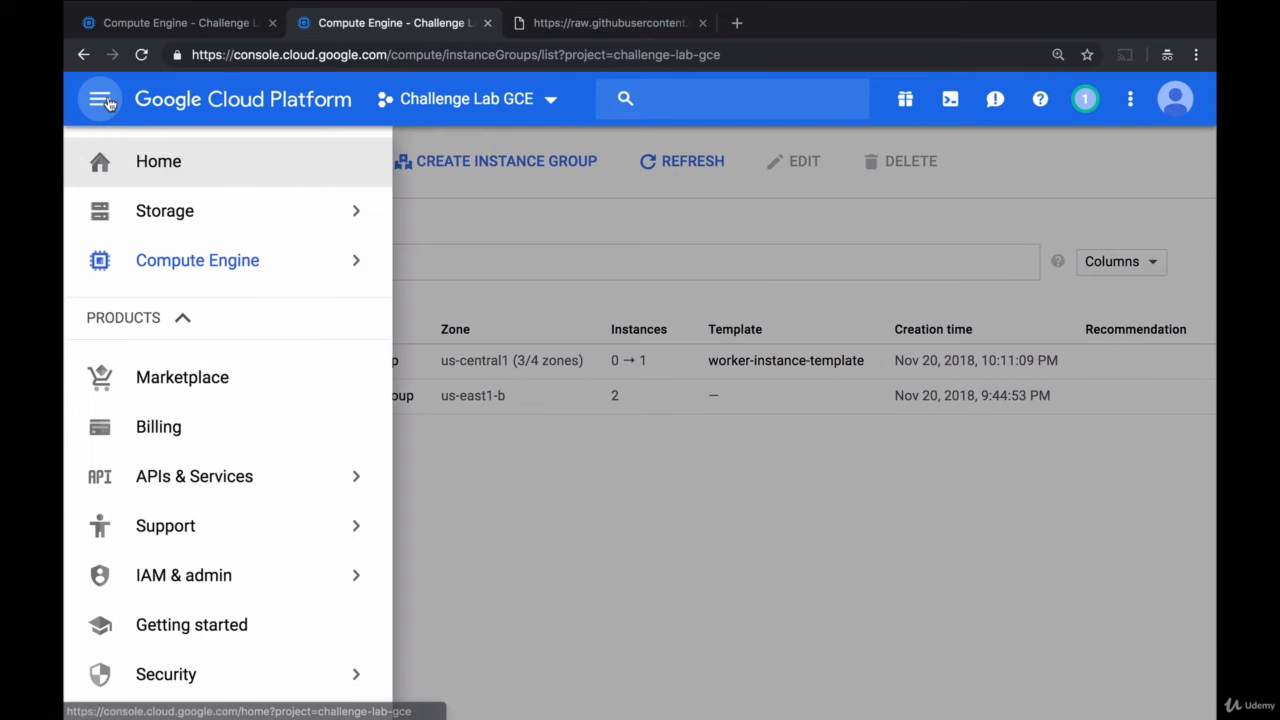
click(153, 209)
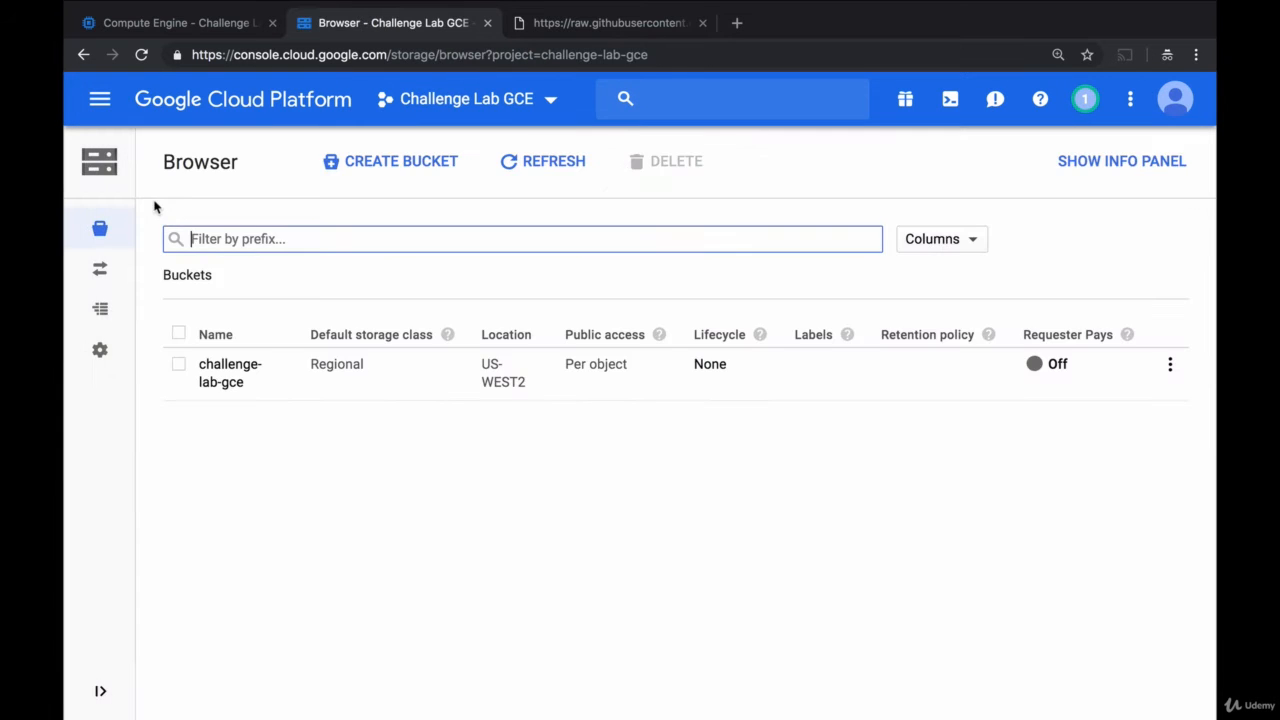
click(220, 368)
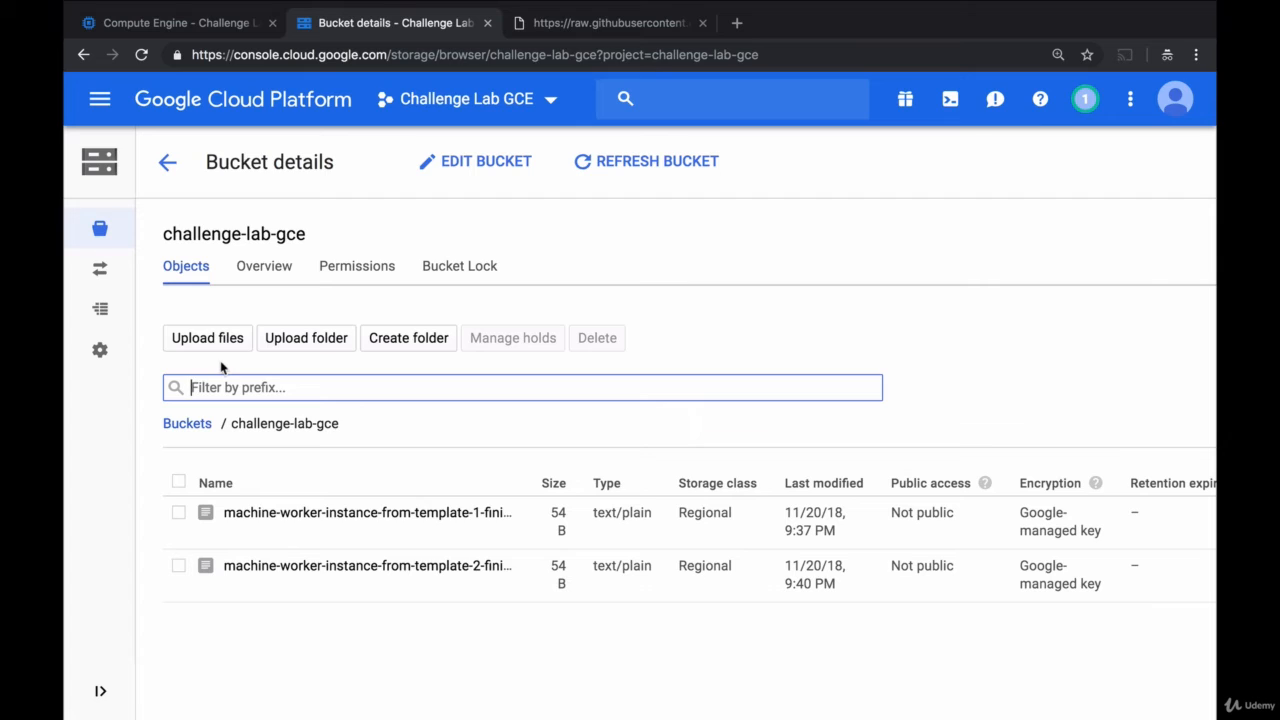
click(380, 426)
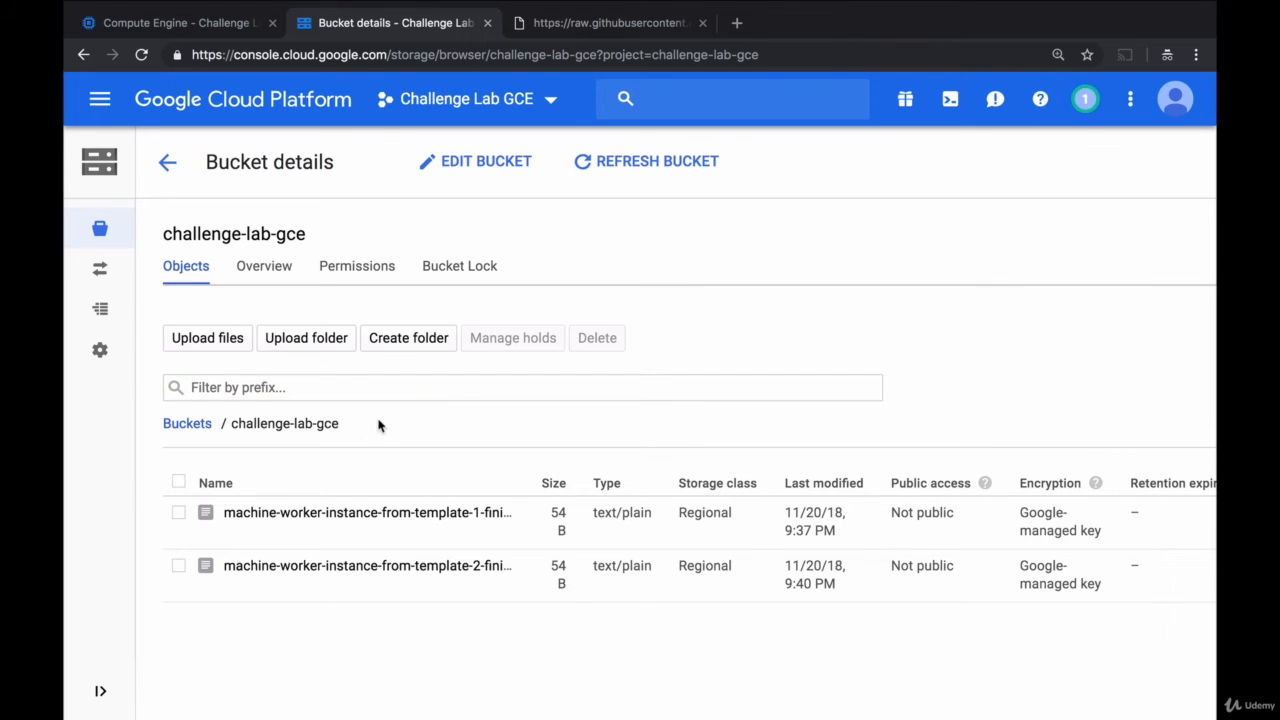
- Duplicate the bucket tab and open the Compute Engine VM instances list there
right_click(347, 31)
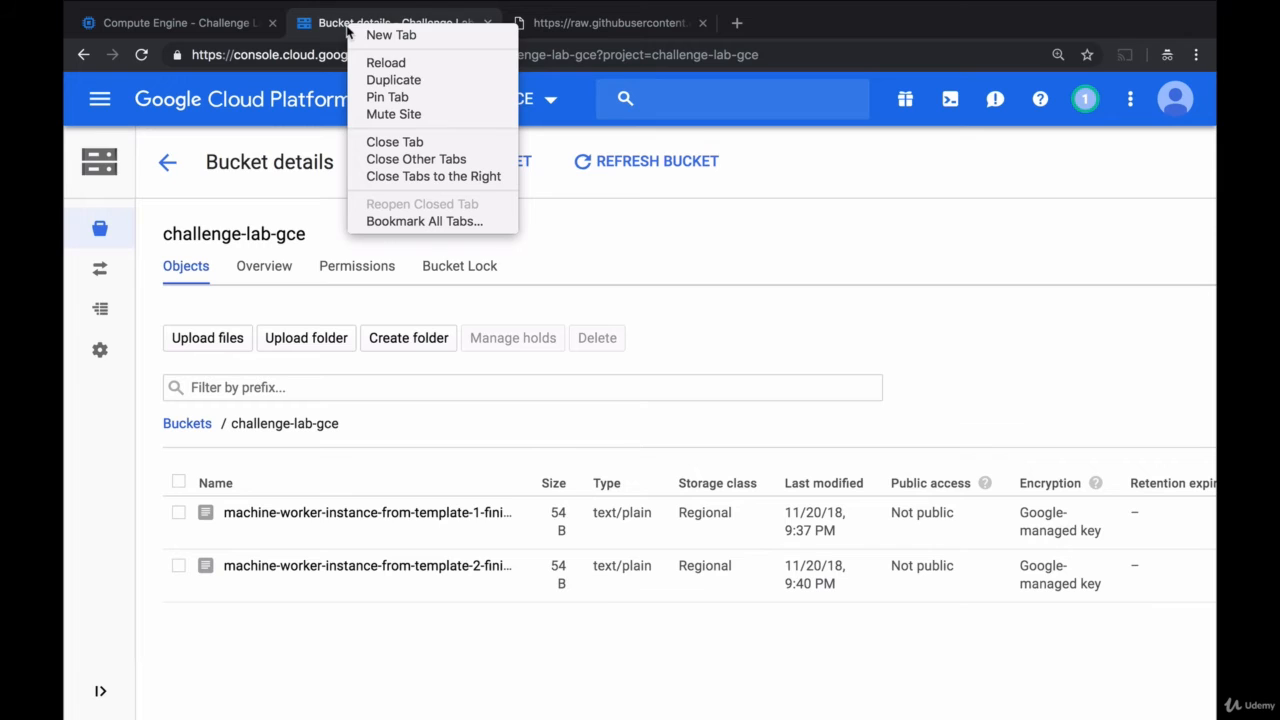
click(376, 80)
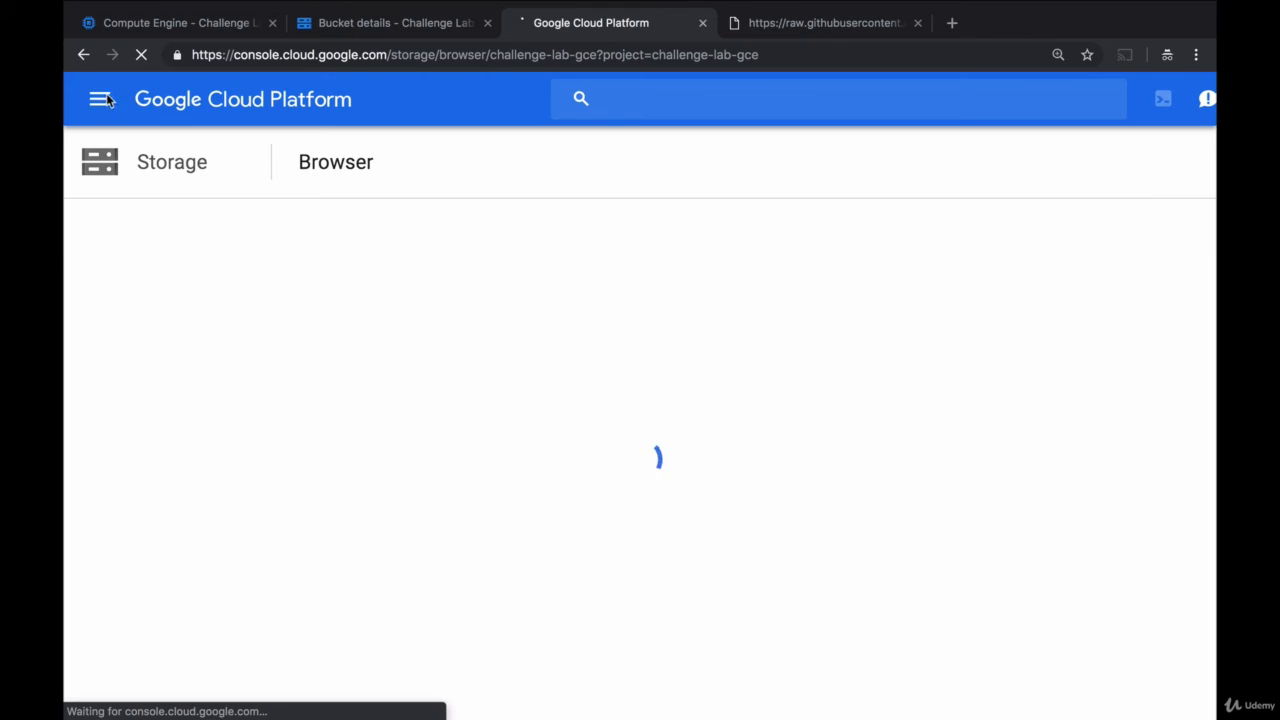
click(101, 100)
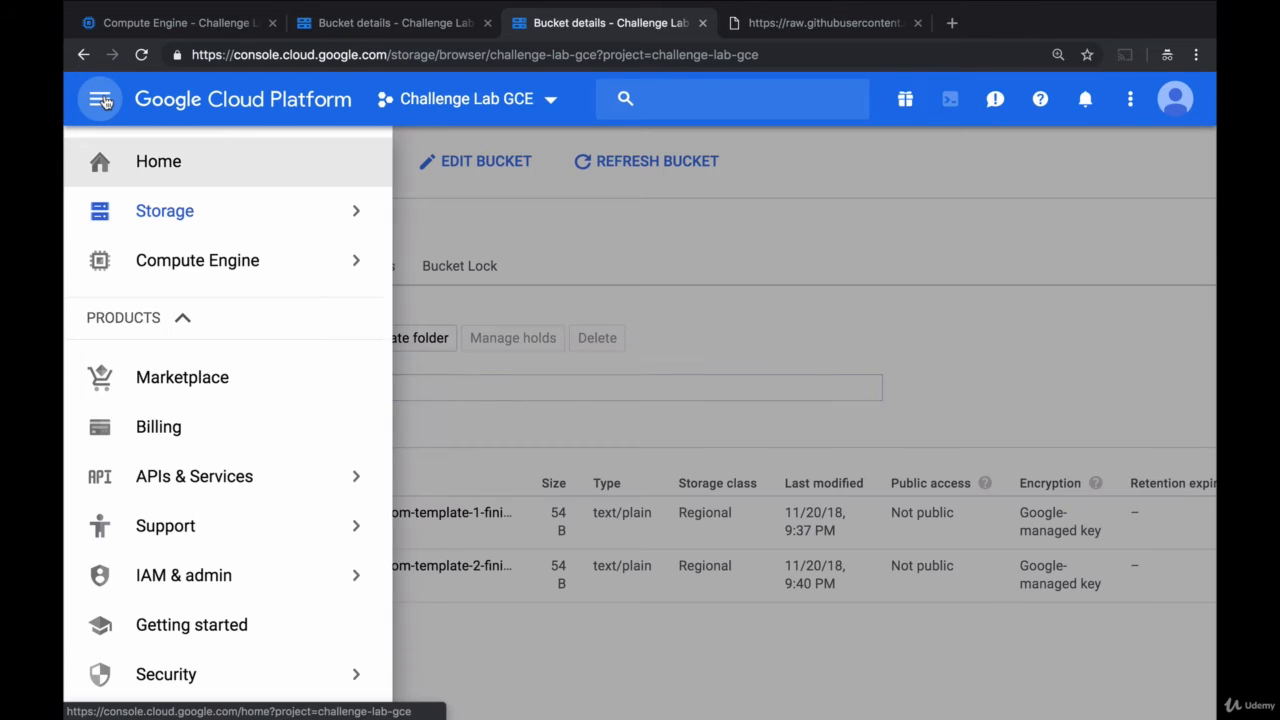
click(191, 258)
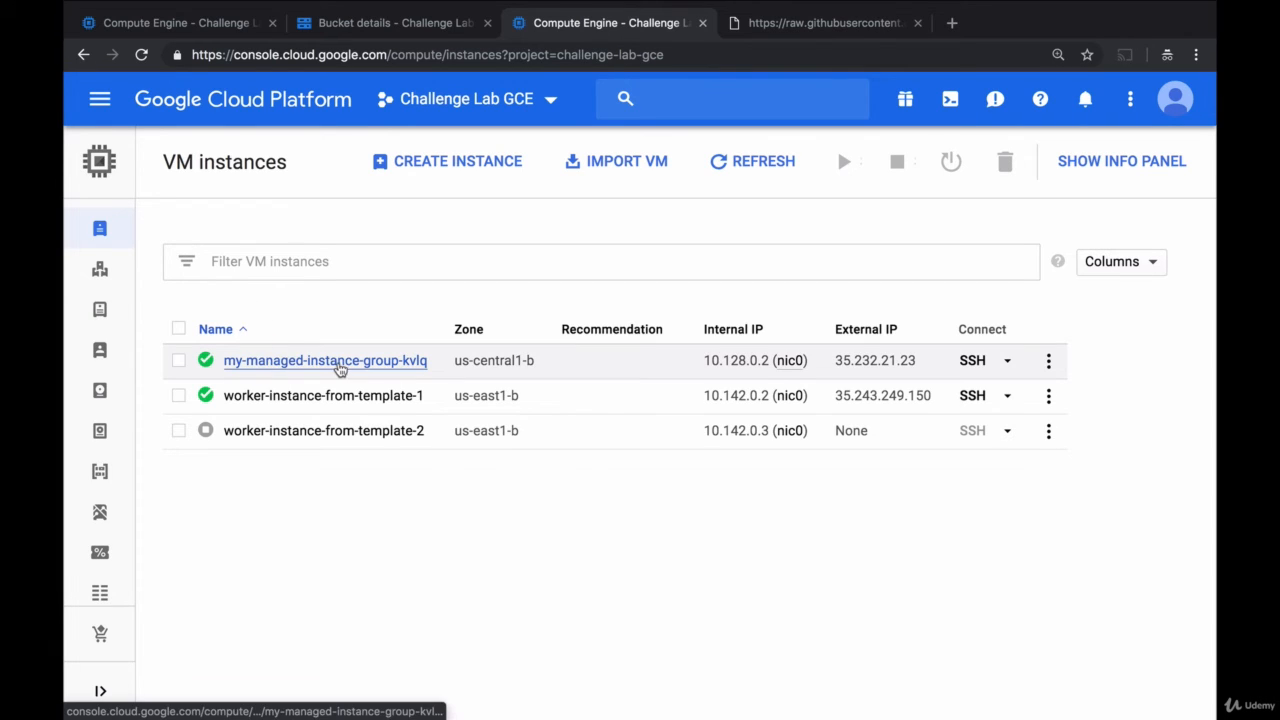
- View my-managed-instance-group-kvlq's monitoring charts, then return to the instance groups tab
click(295, 365)
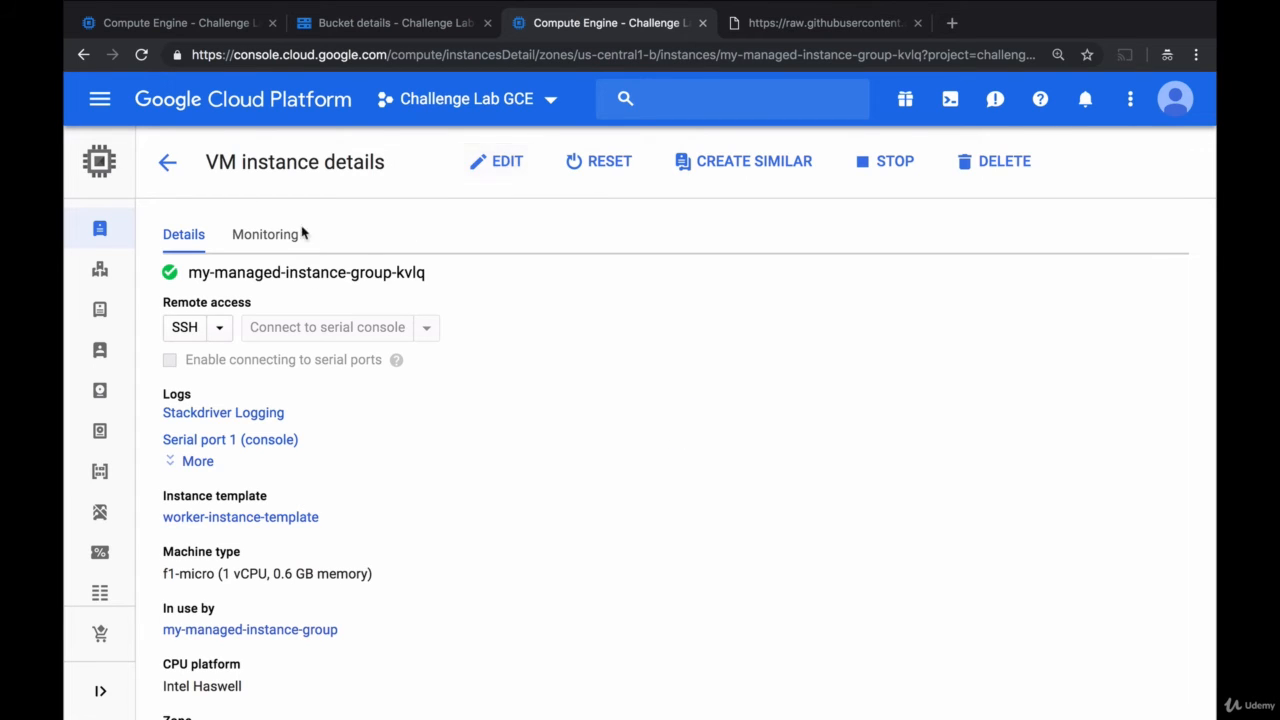
click(270, 237)
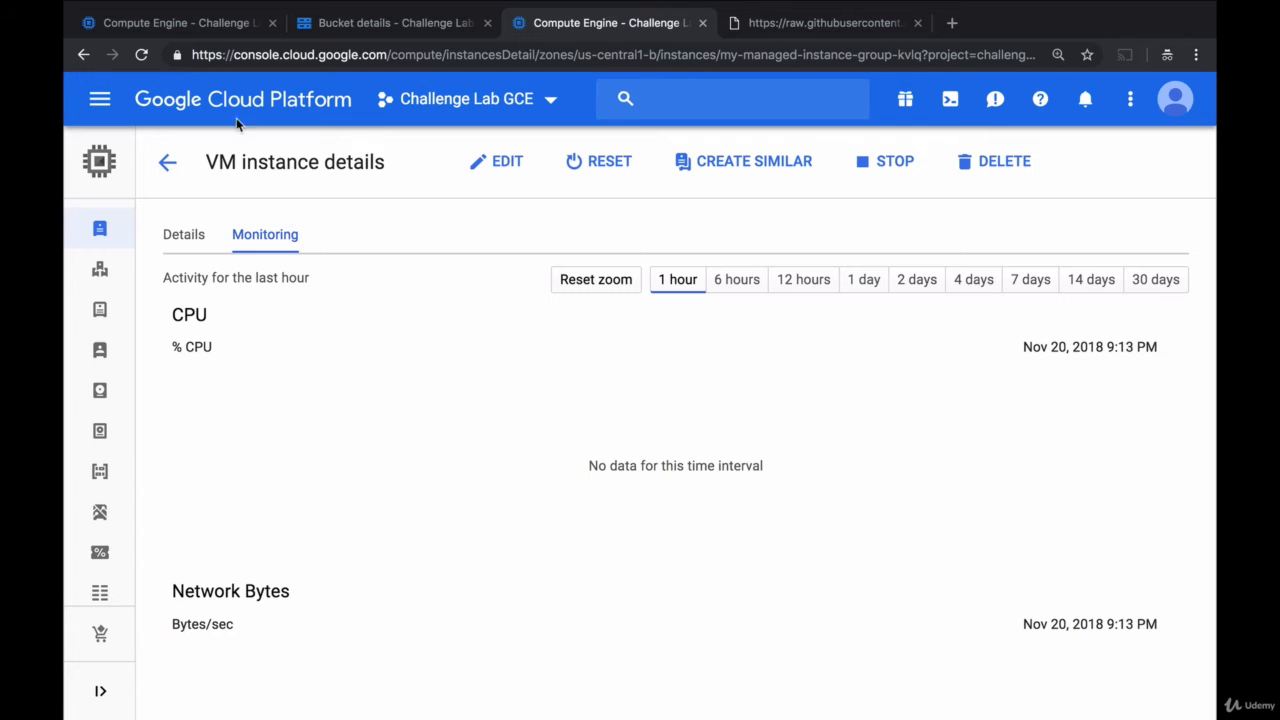
click(185, 25)
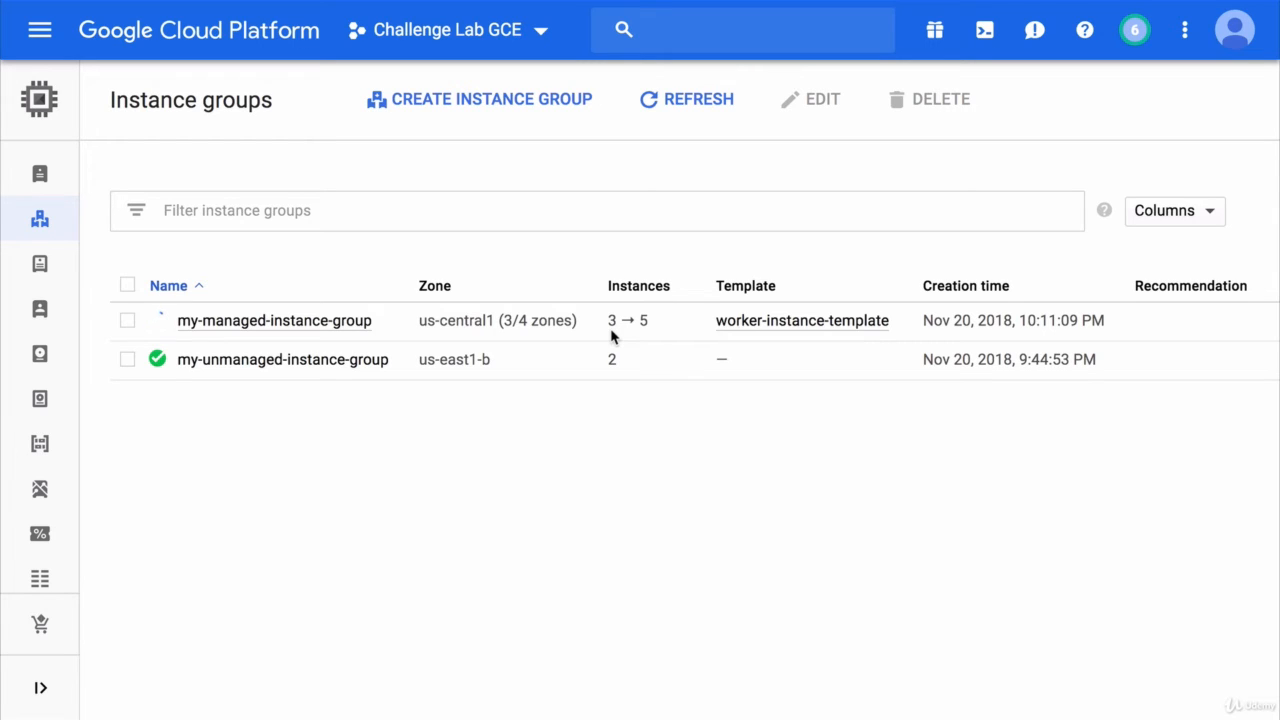
click(316, 331)
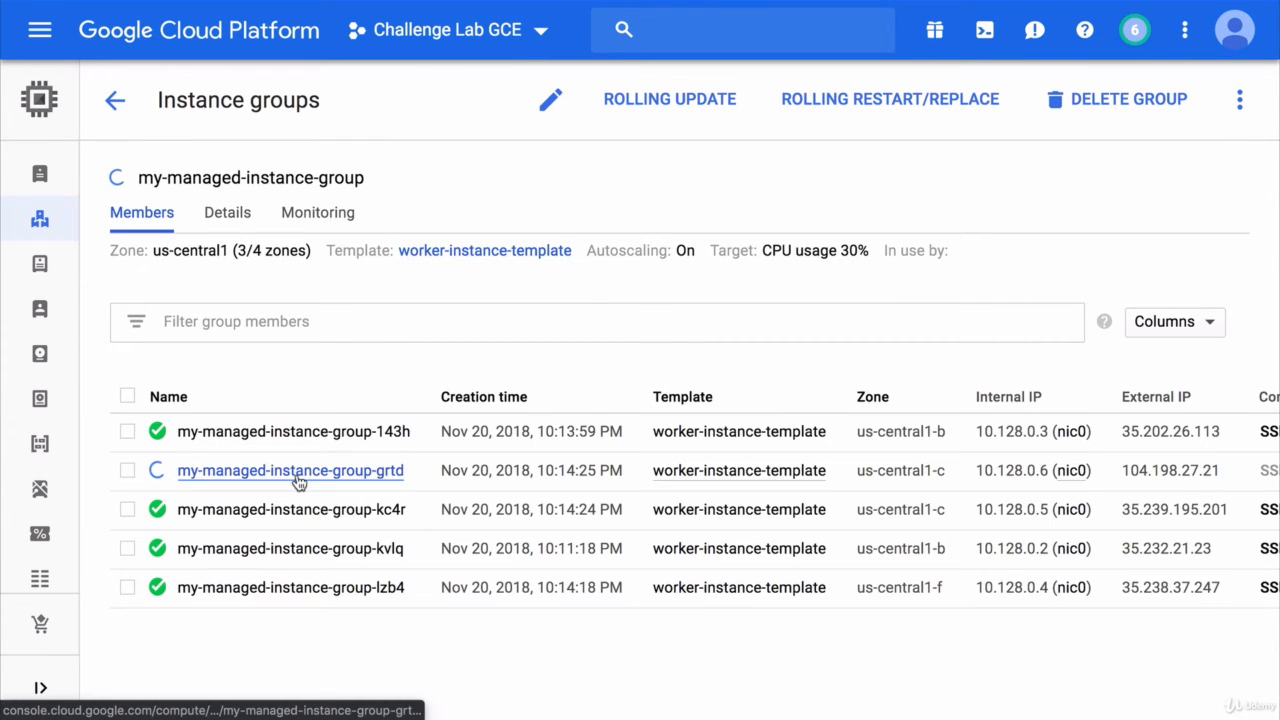
click(309, 226)
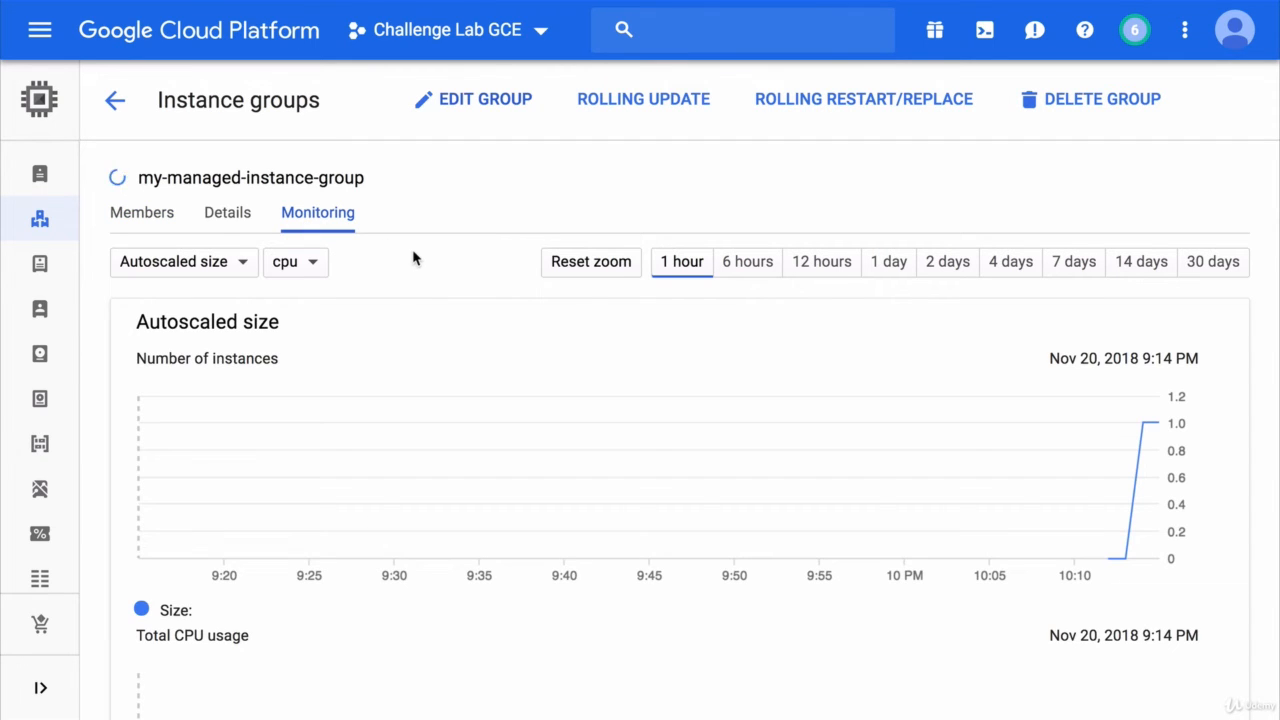
click(150, 224)
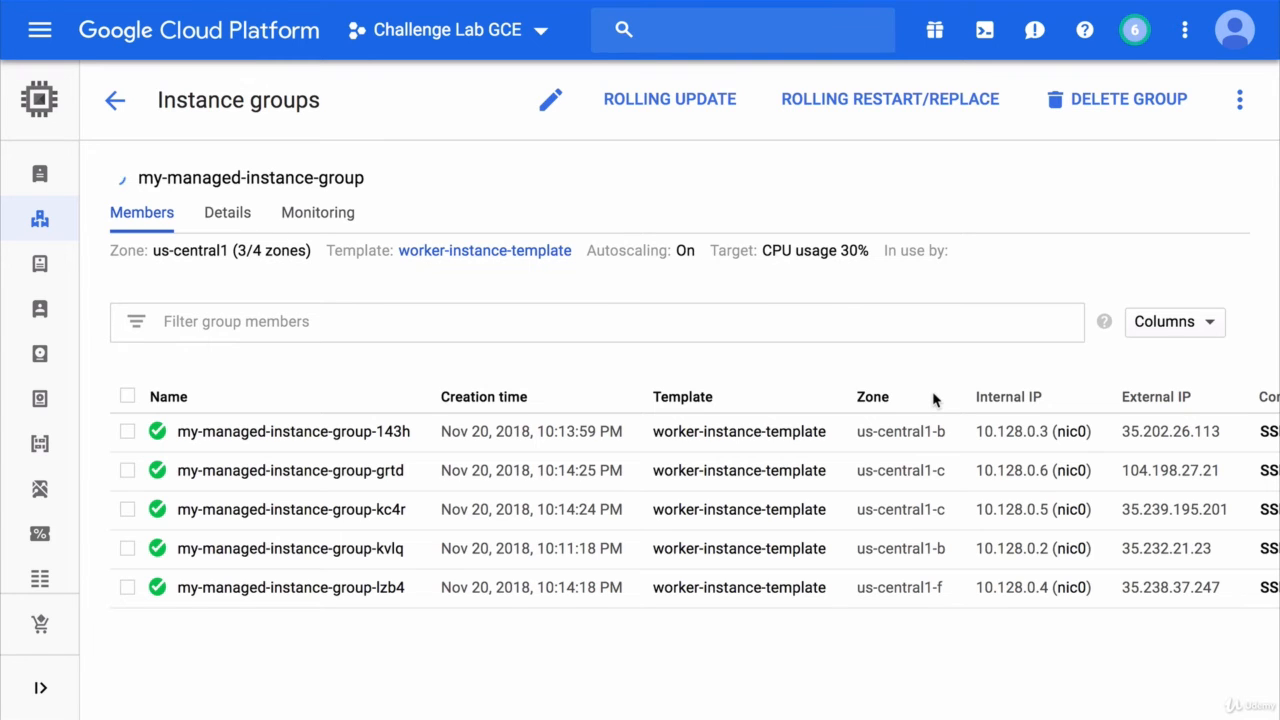
click(343, 211)
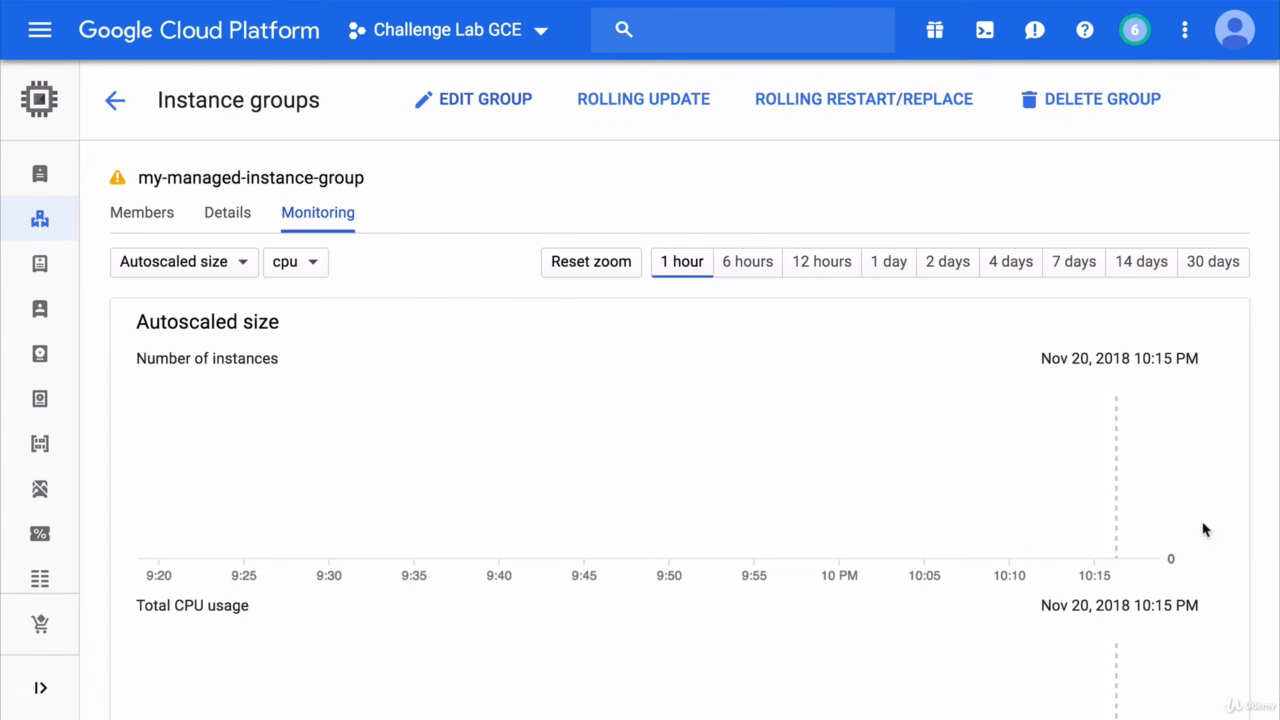
scroll(1204, 530, down, 3)
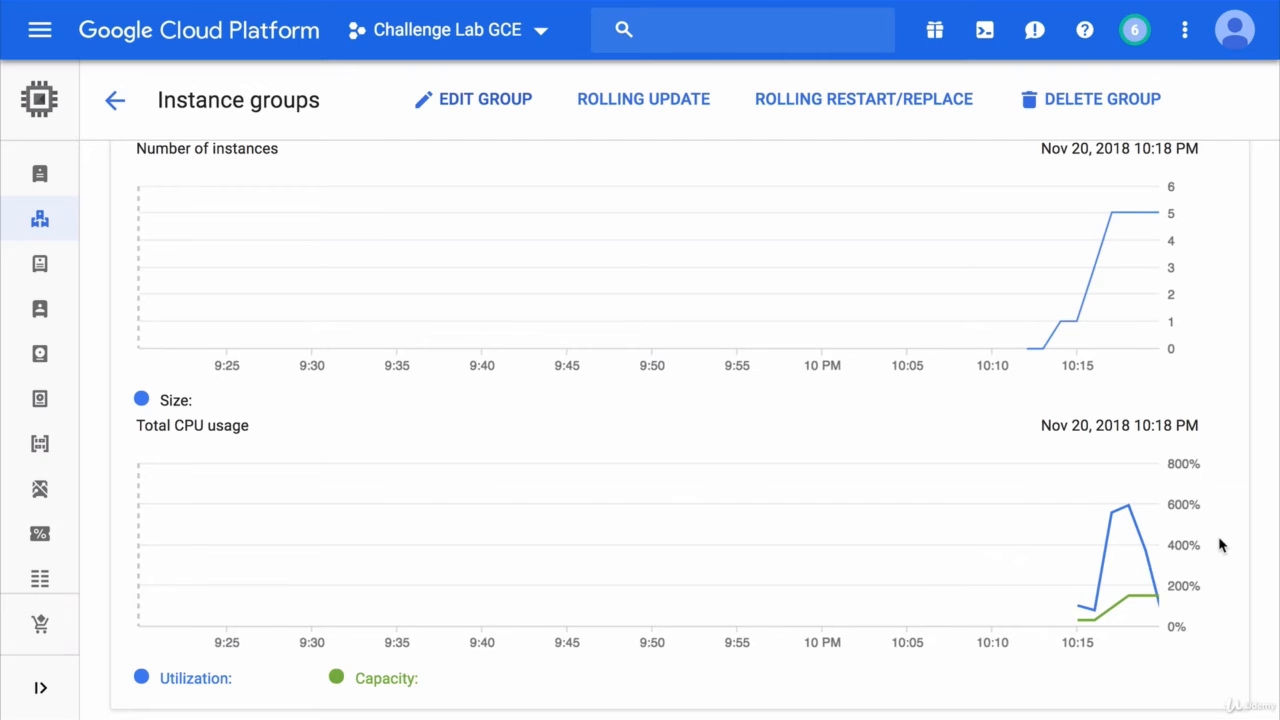
mouse_move(1029, 609)
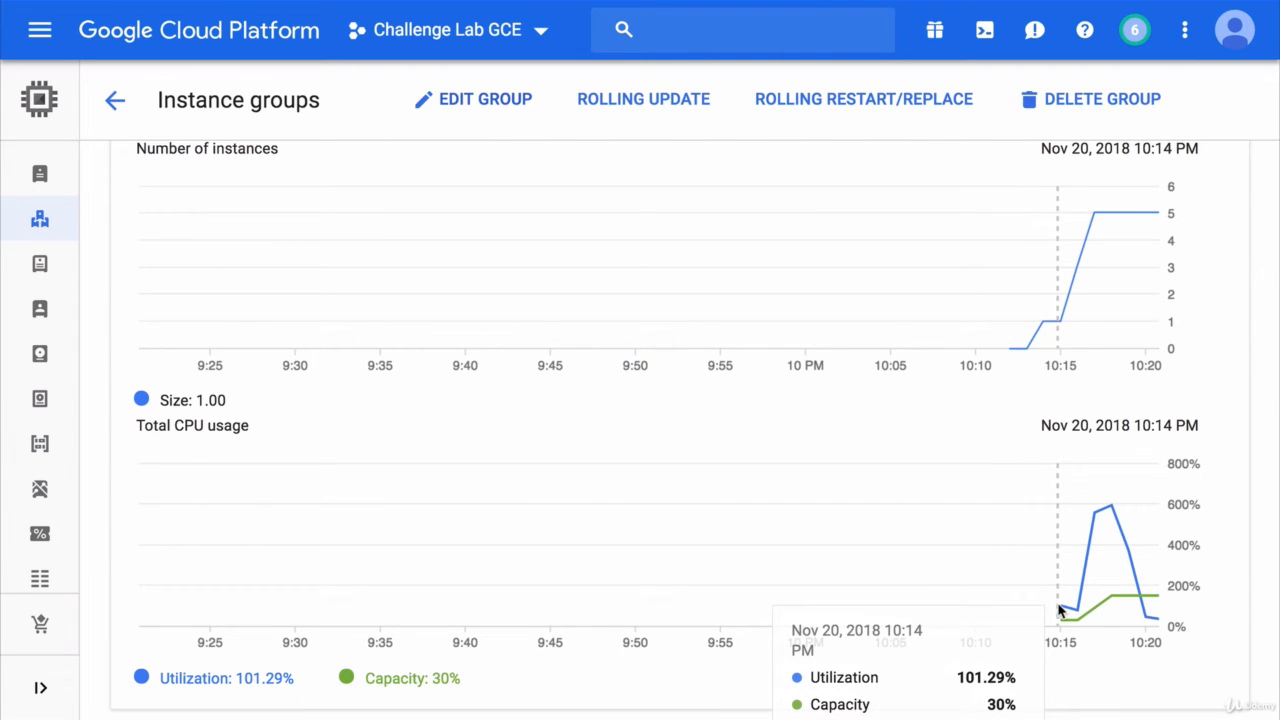
mouse_move(1054, 352)
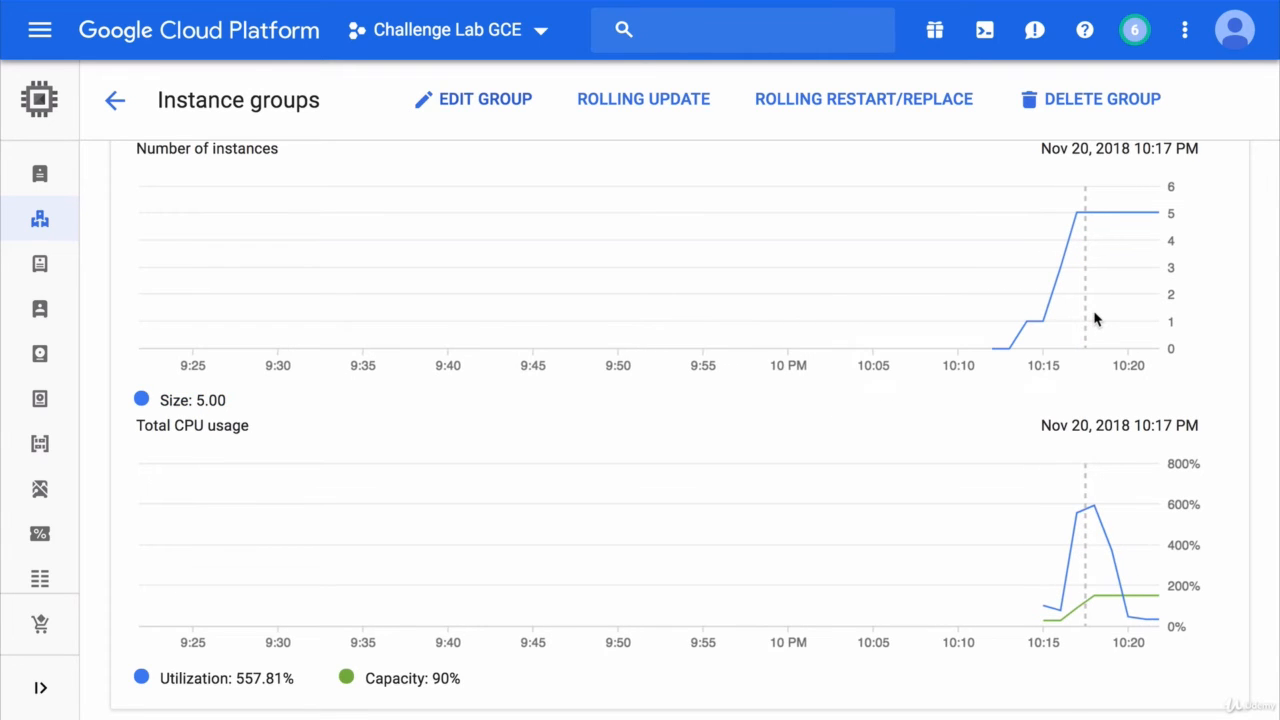
mouse_move(1095, 318)
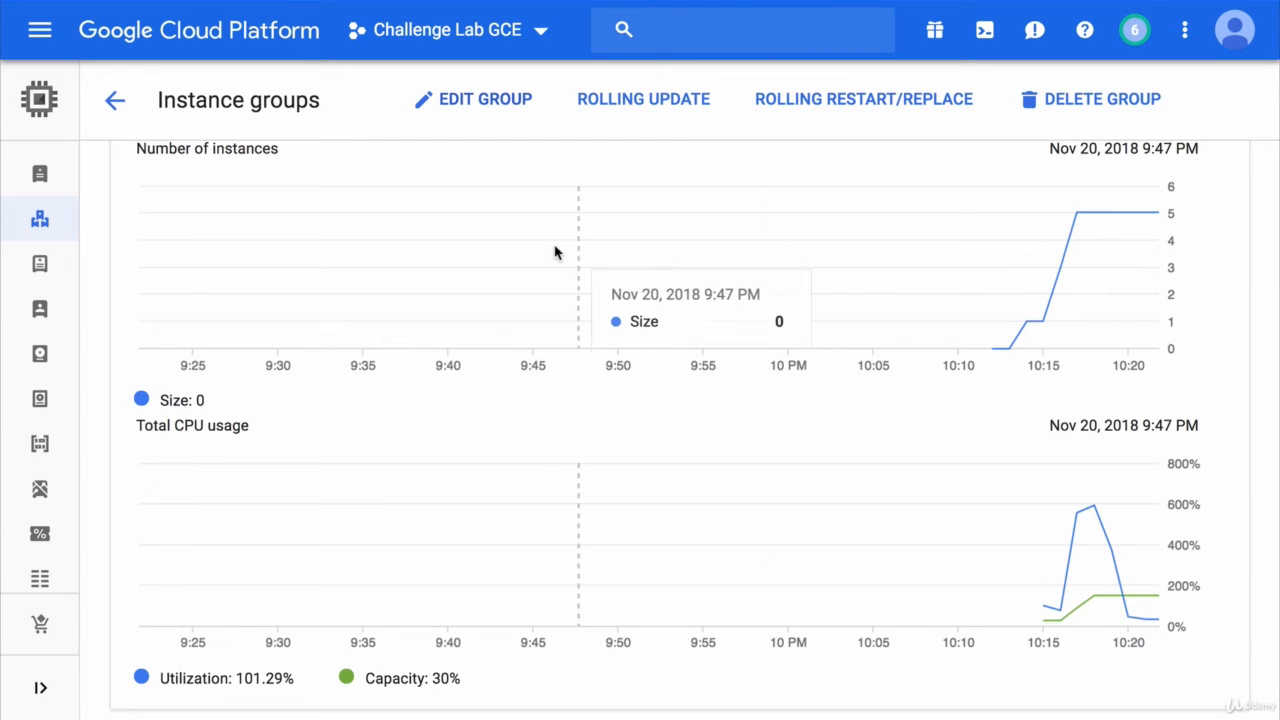
scroll(366, 214, up, 2)
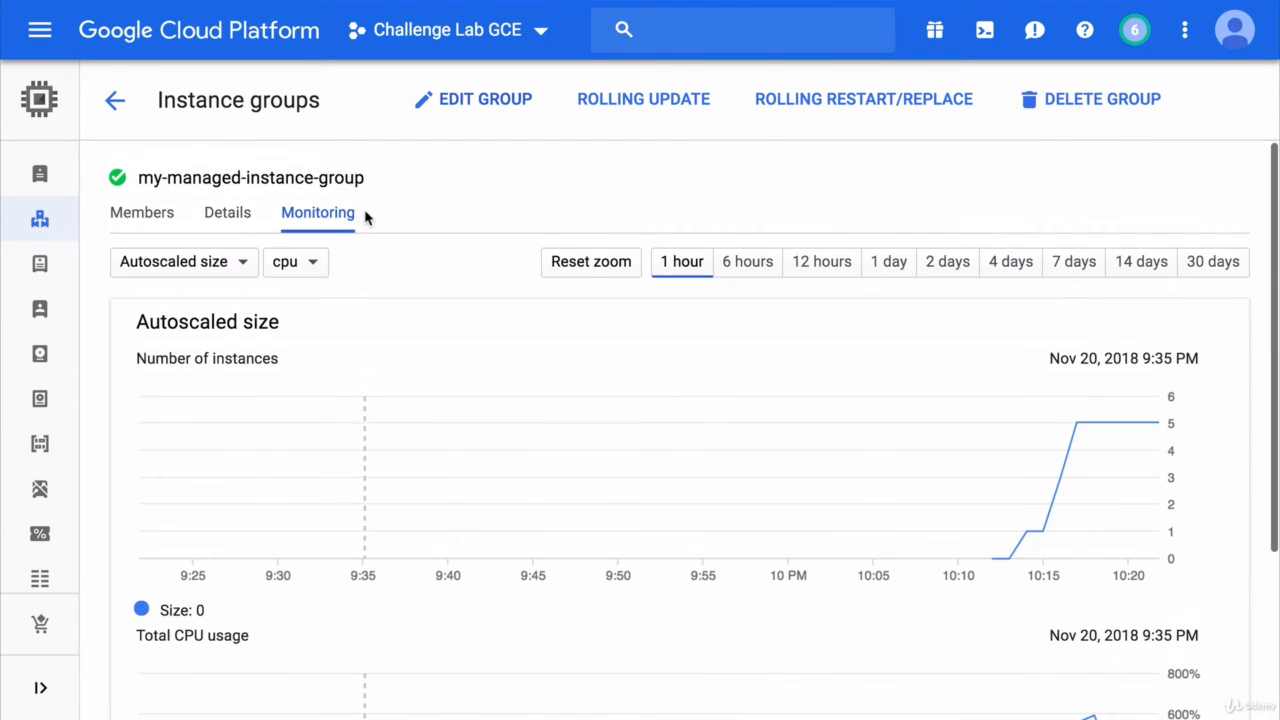
click(155, 218)
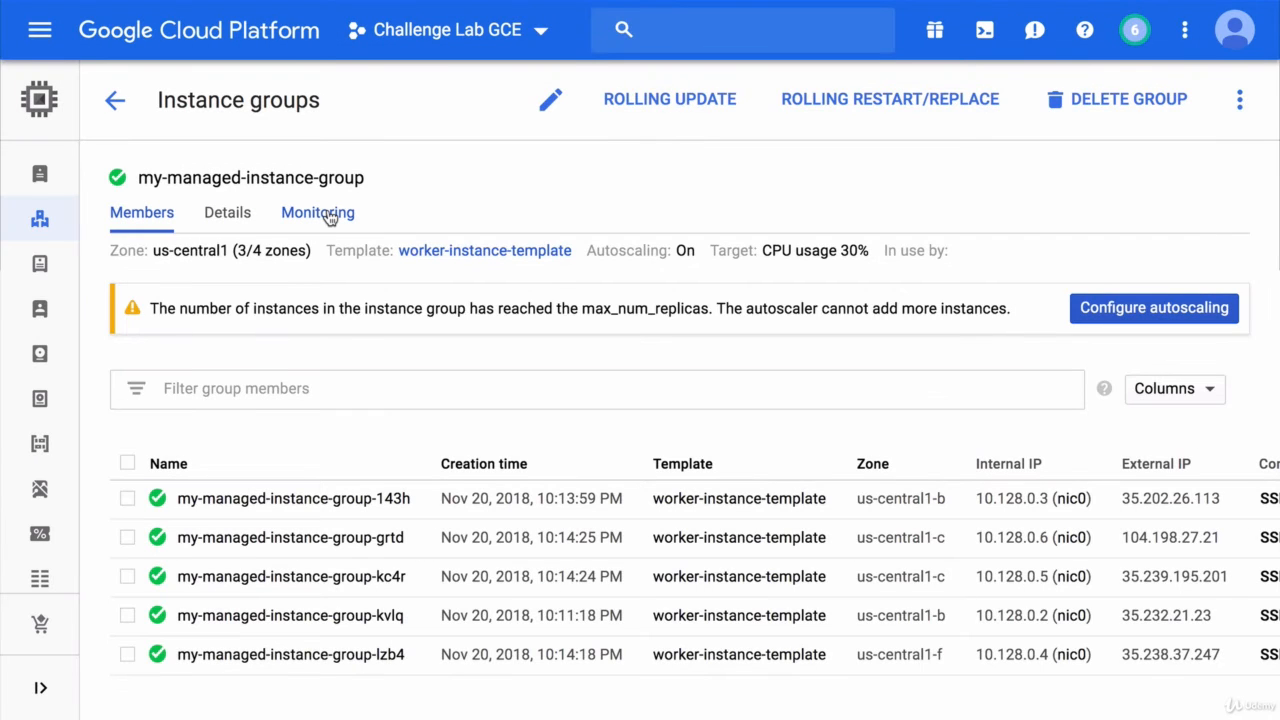
click(330, 216)
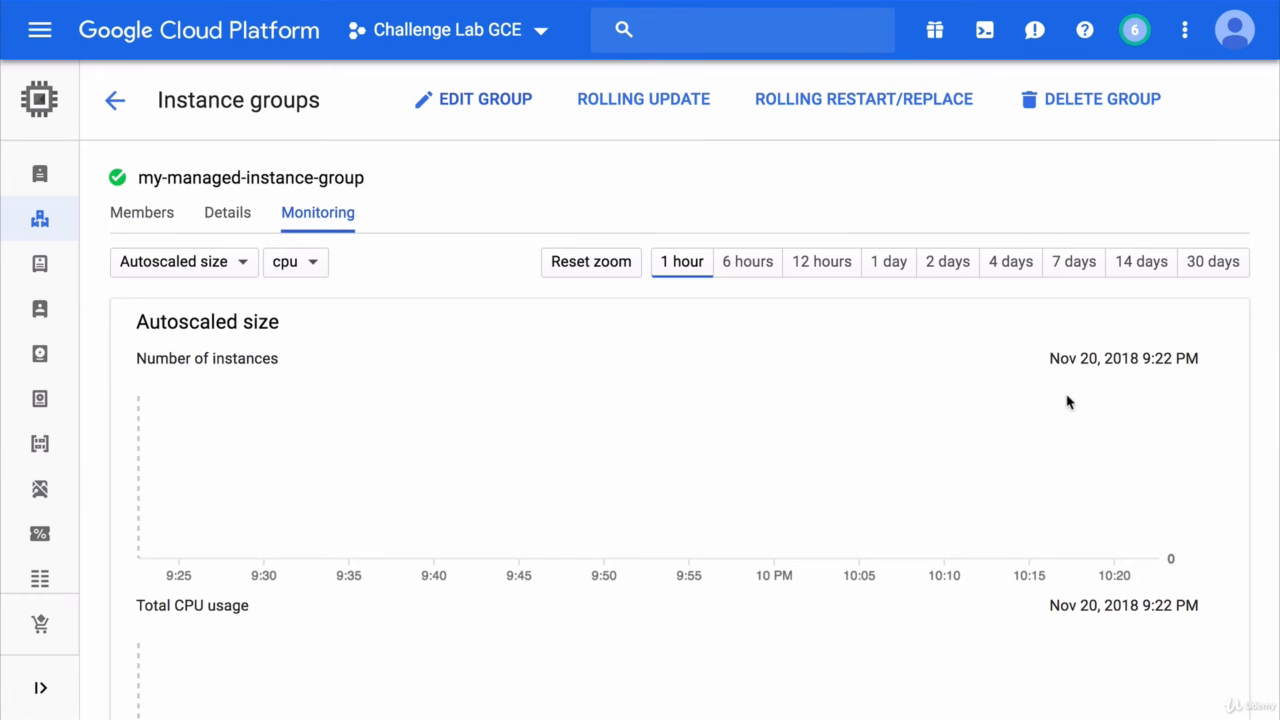
scroll(1160, 473, down, 2)
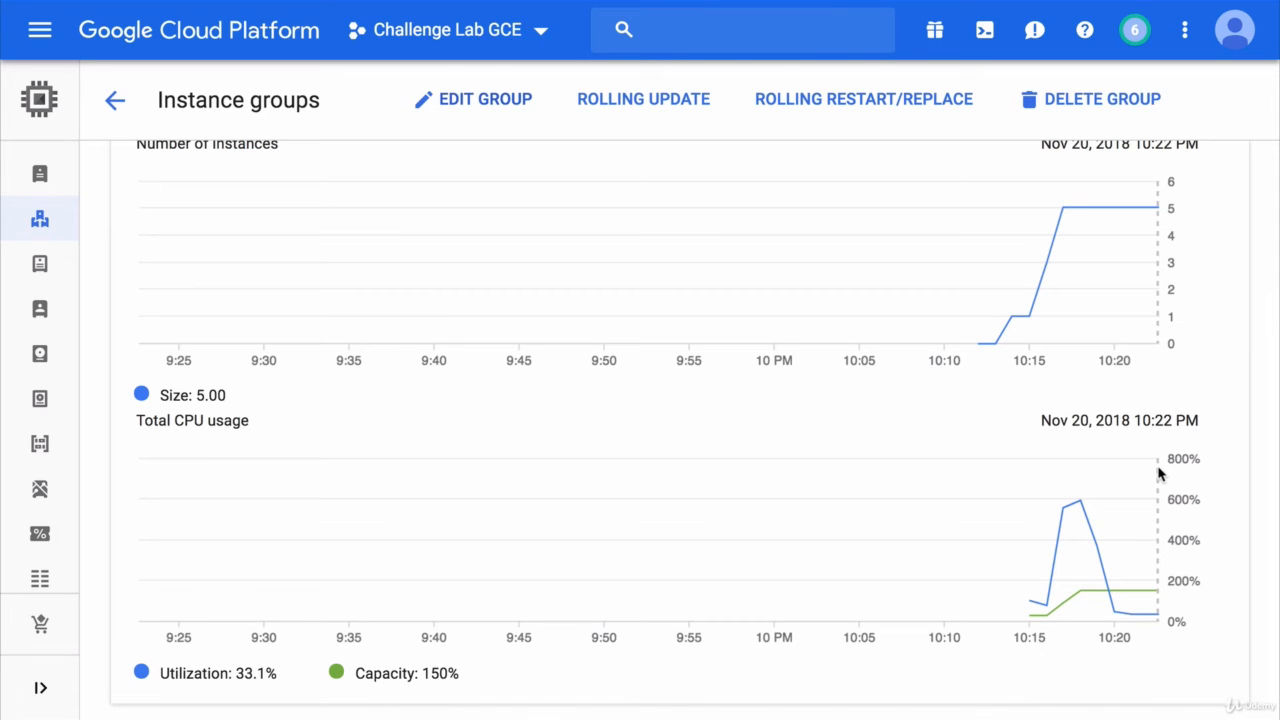
mouse_move(1138, 477)
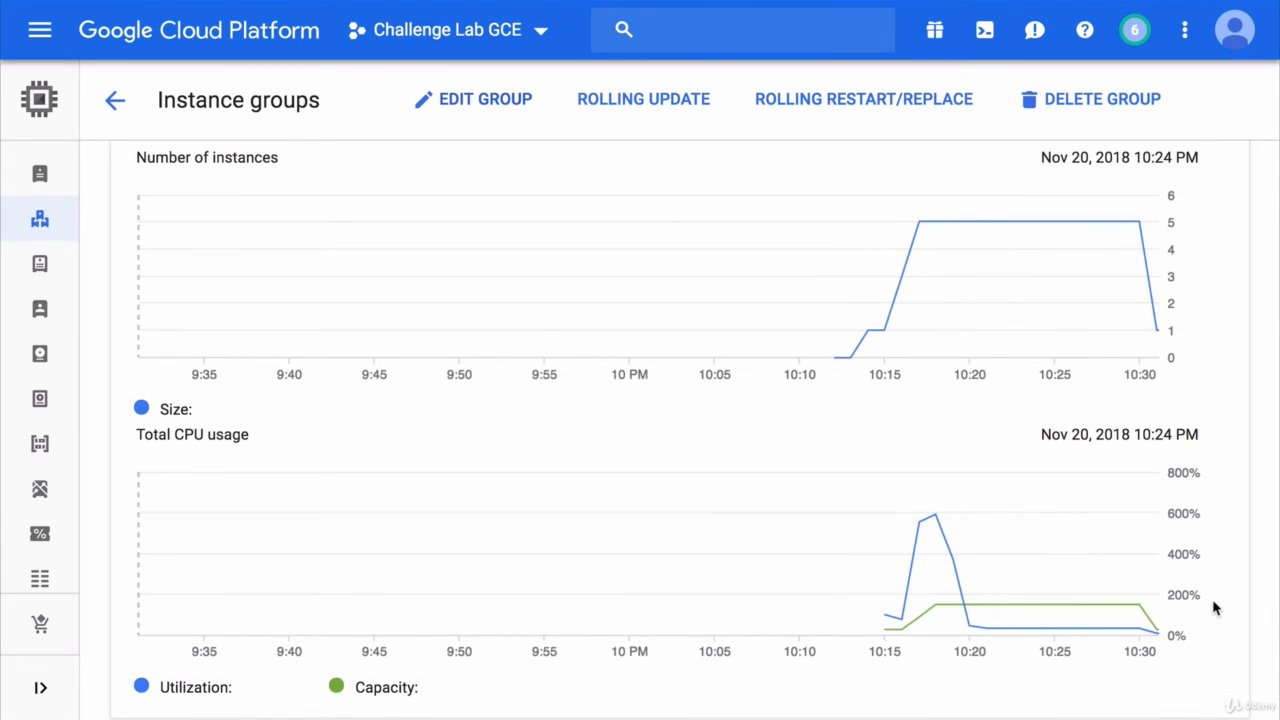
mouse_move(1146, 621)
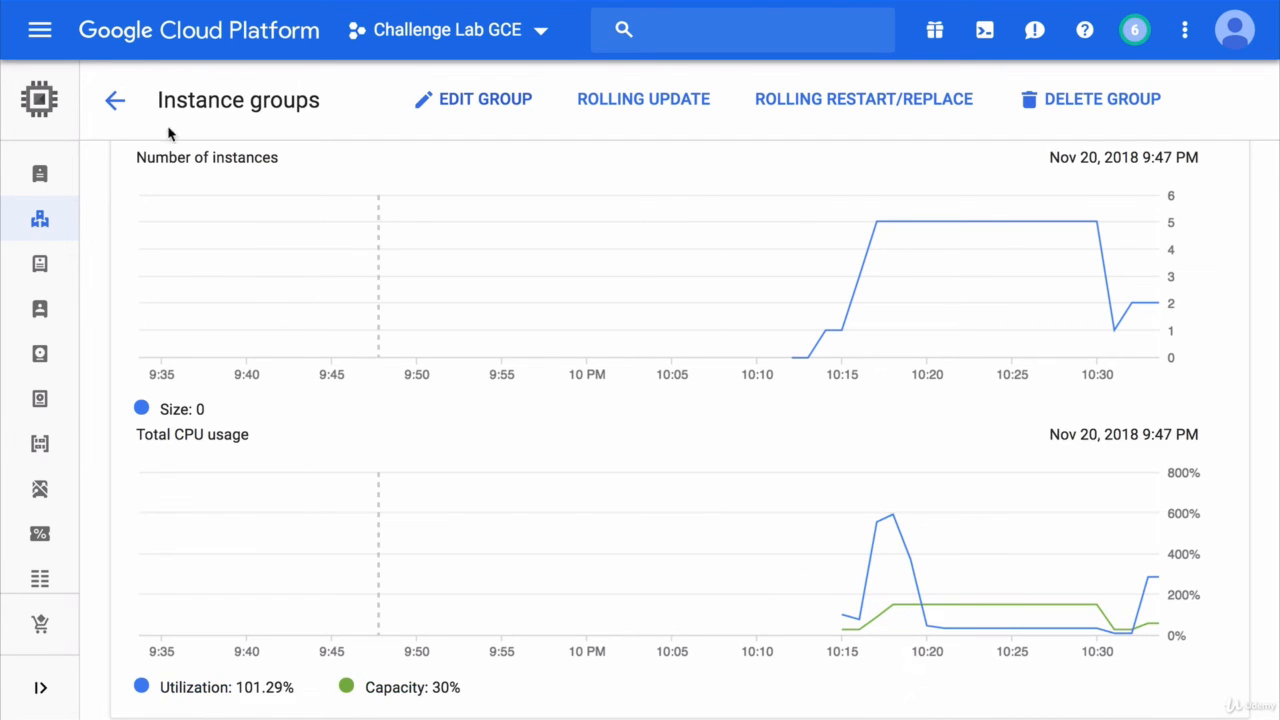
click(113, 104)
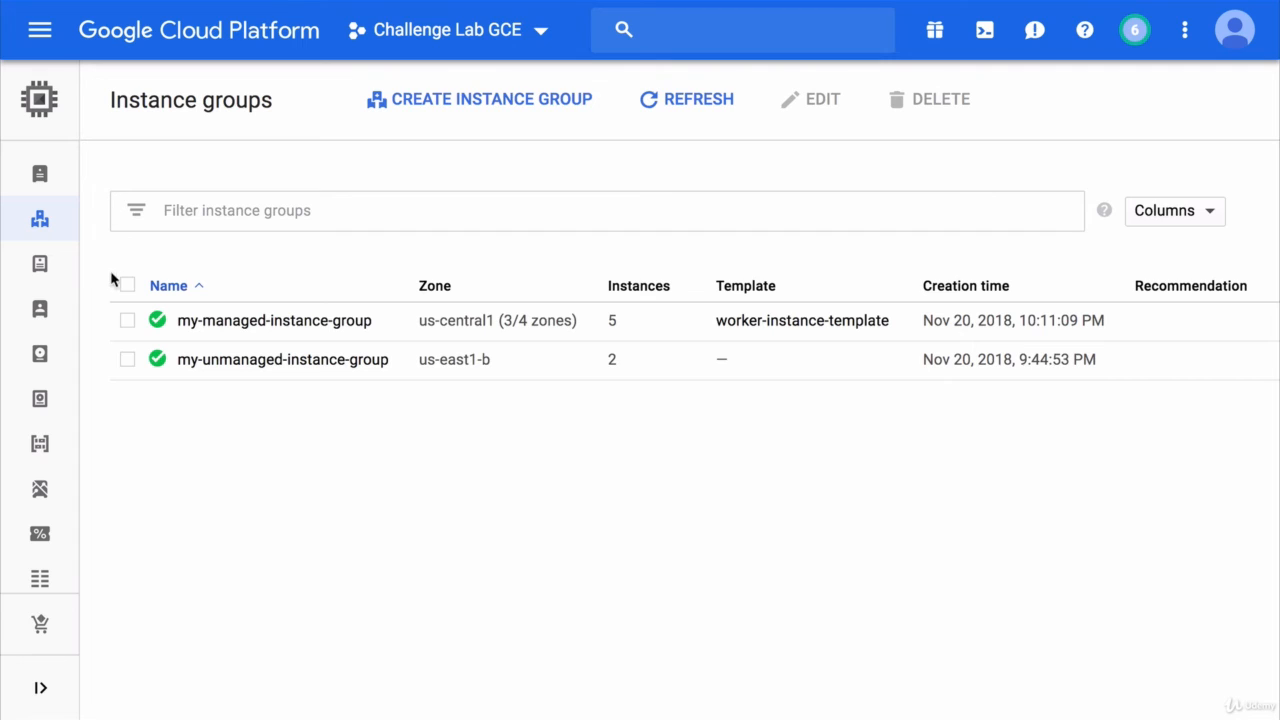
- Delete my-managed-instance-group from the instance groups list
click(128, 320)
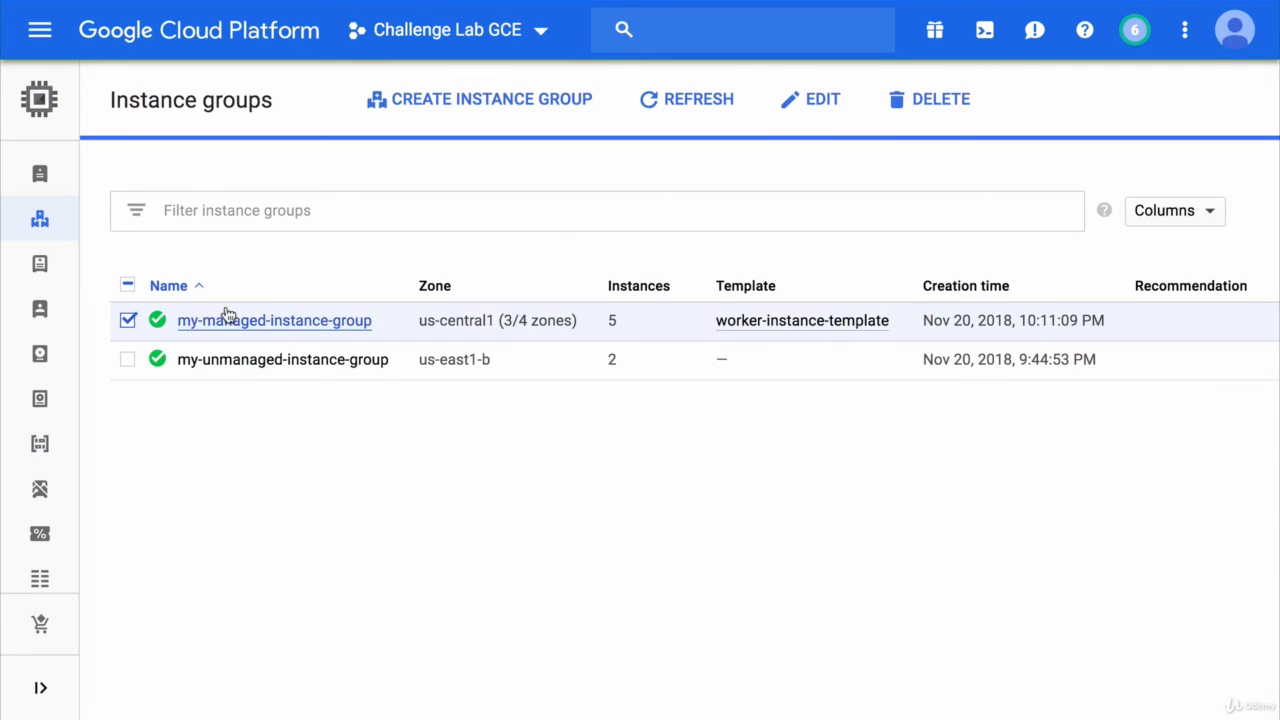
click(932, 101)
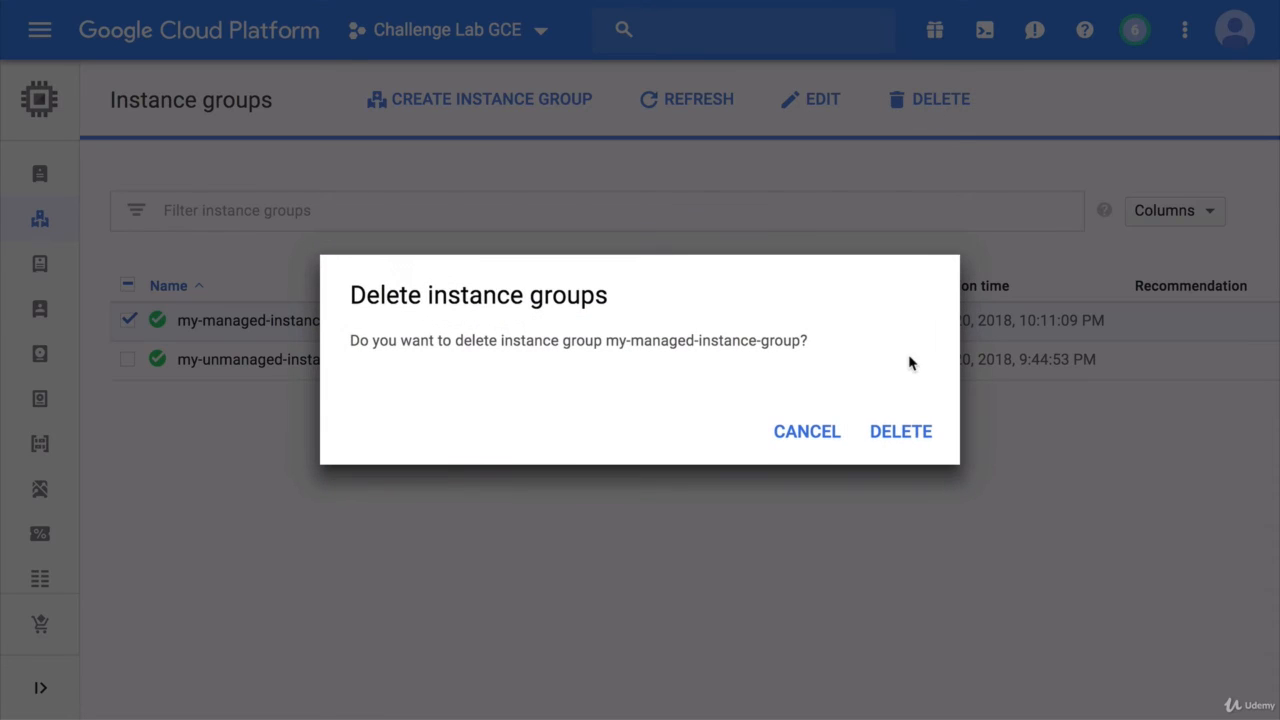
click(895, 435)
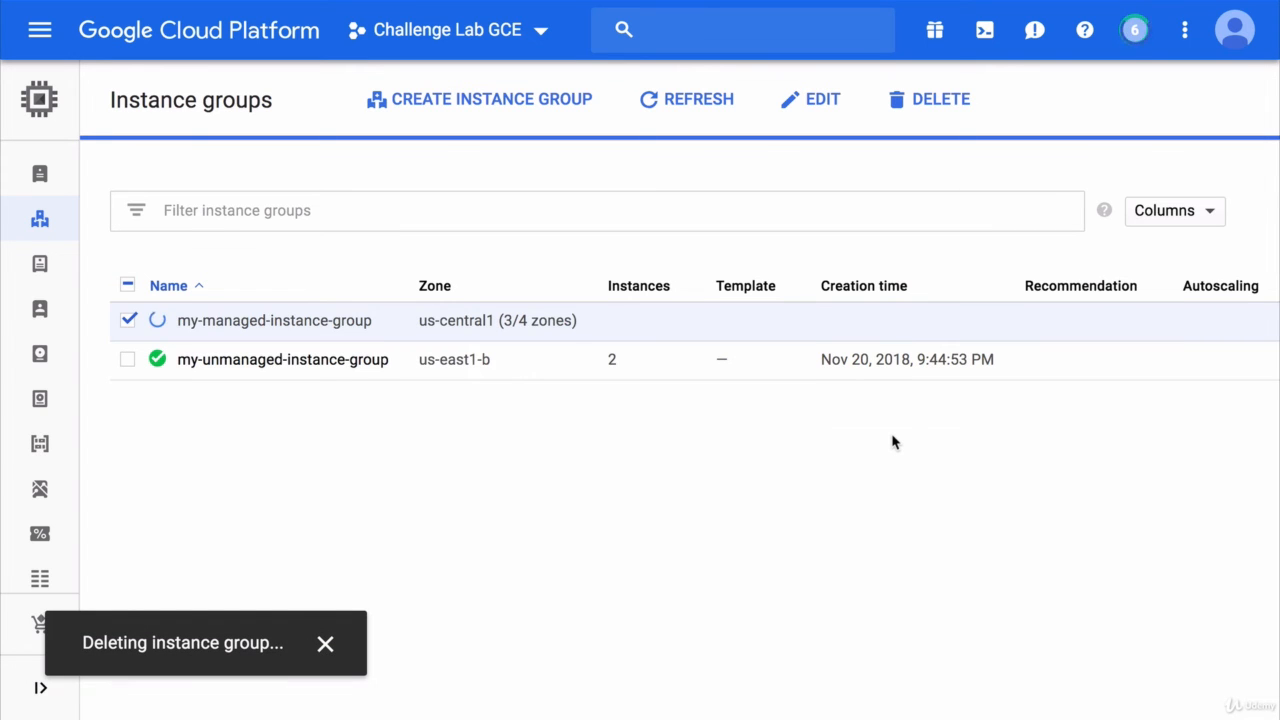
- Delete both instance groups together, refresh the list, and return to the worker VM details tab
click(127, 359)
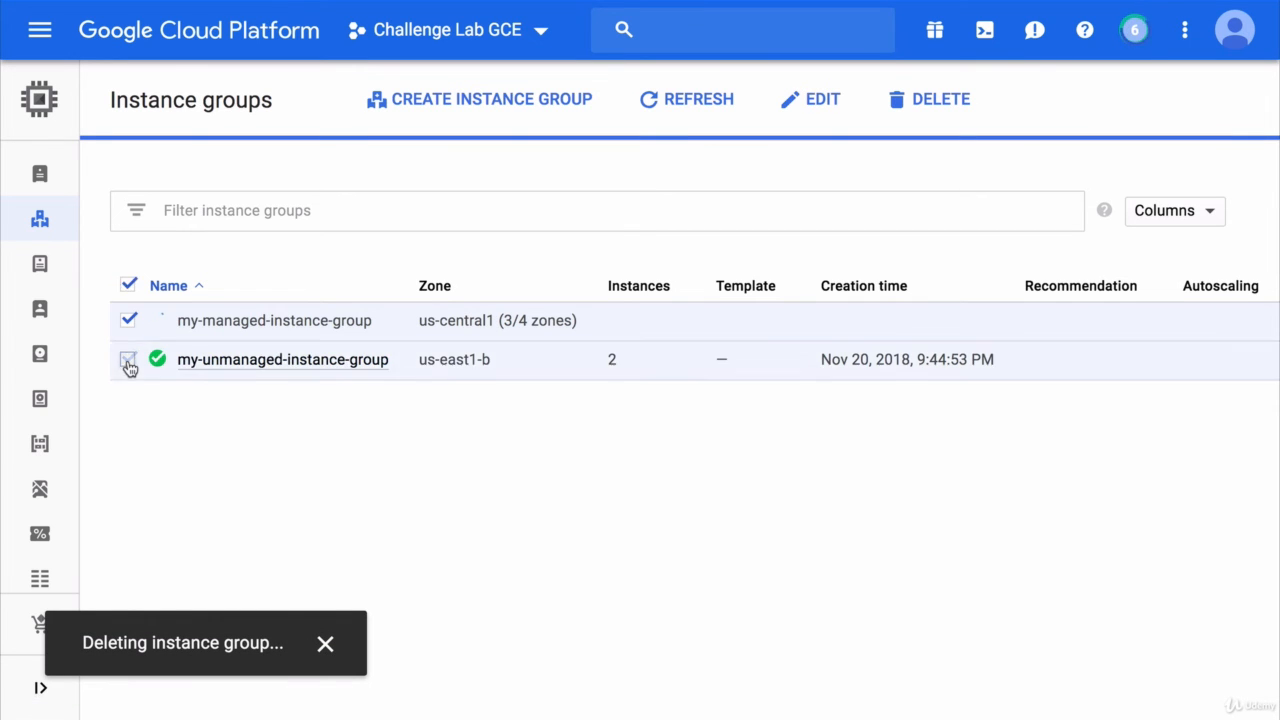
click(941, 110)
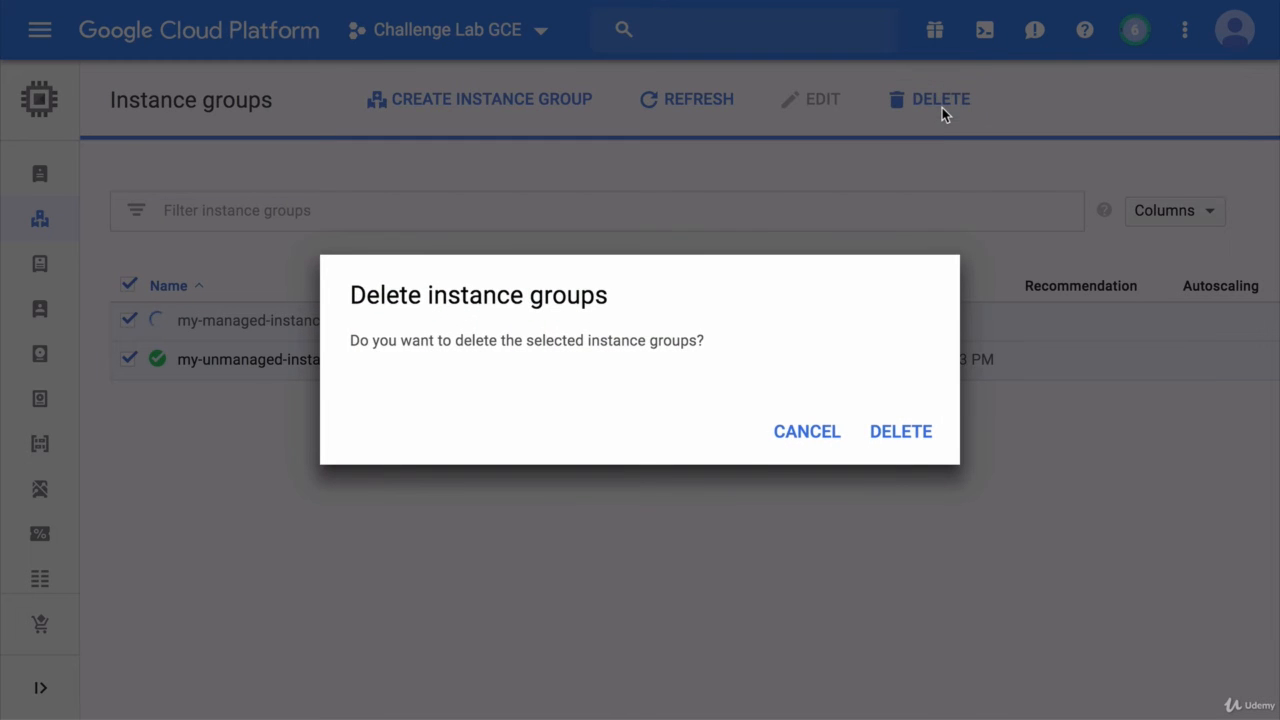
click(900, 445)
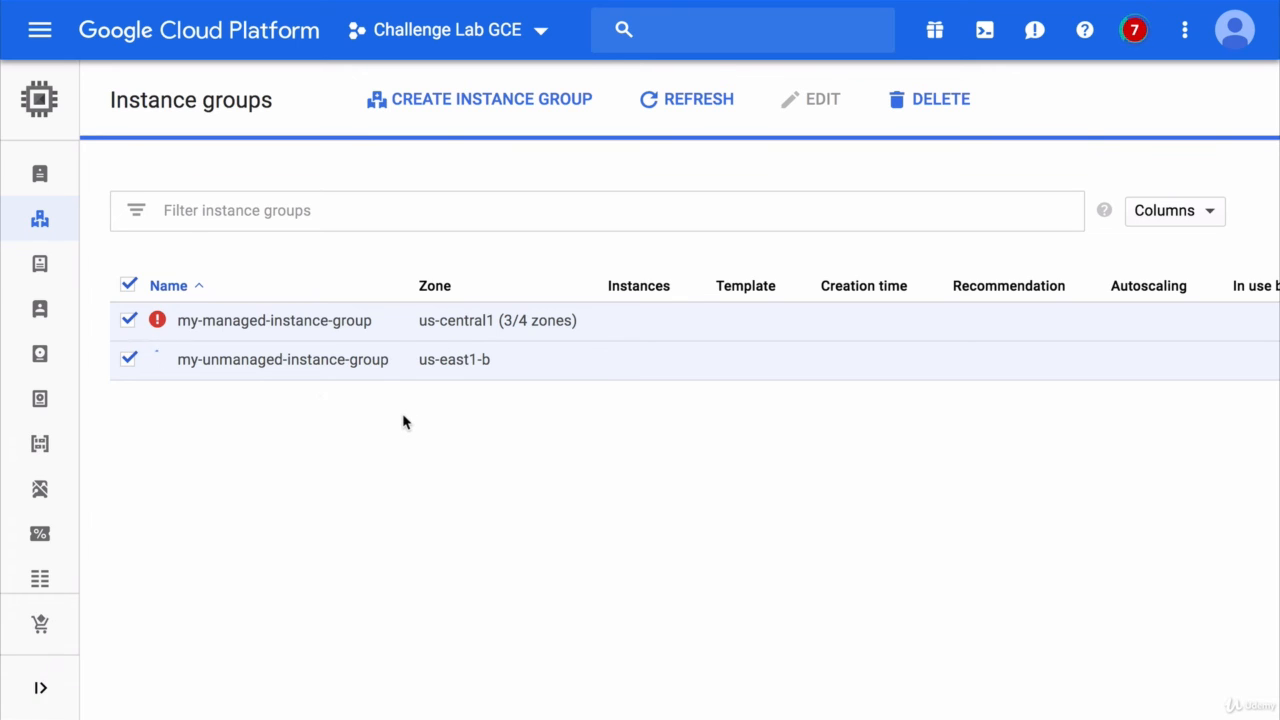
click(128, 319)
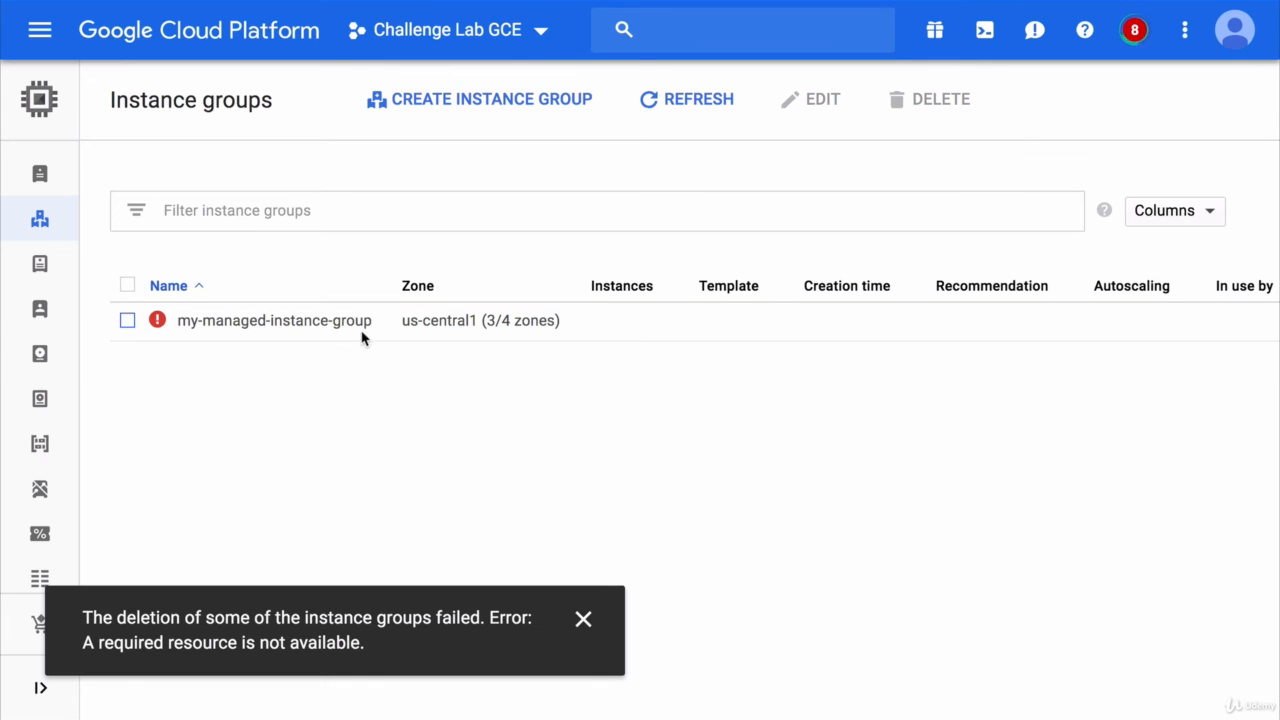
click(689, 105)
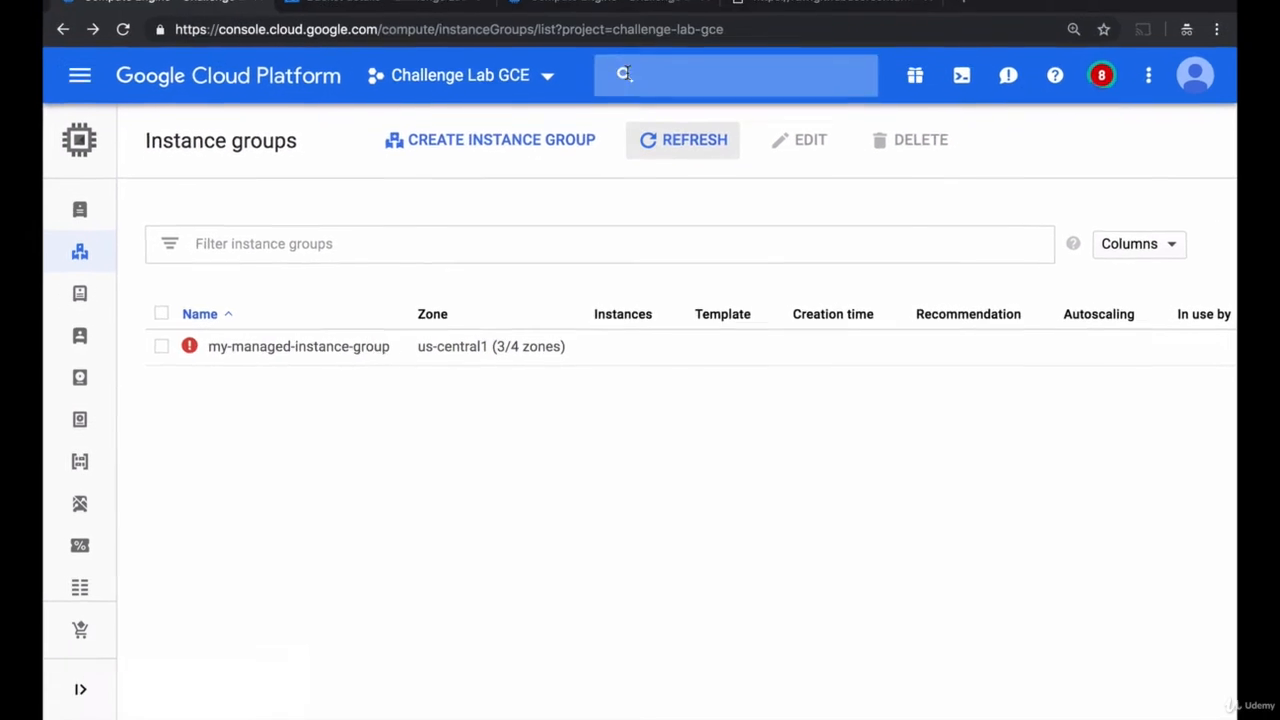
click(581, 8)
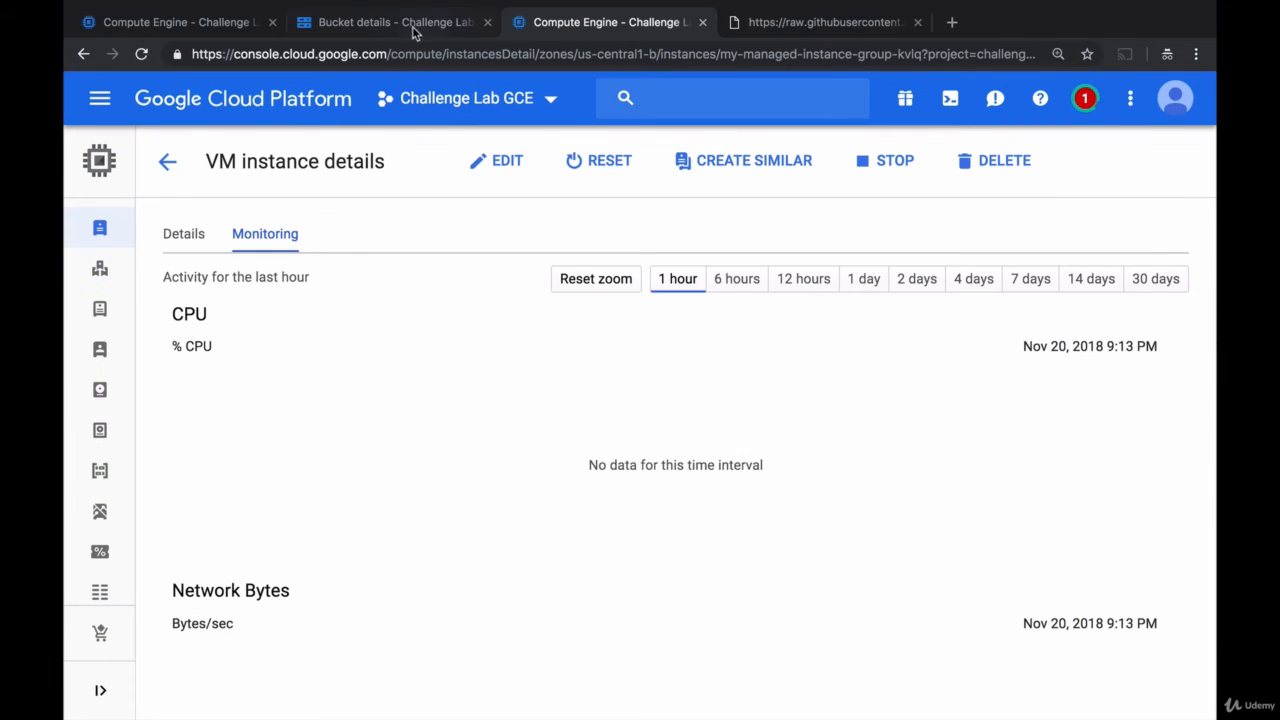
- Refresh the challenge-lab-gce bucket to see the new instance files, then go back to VM instances
click(405, 4)
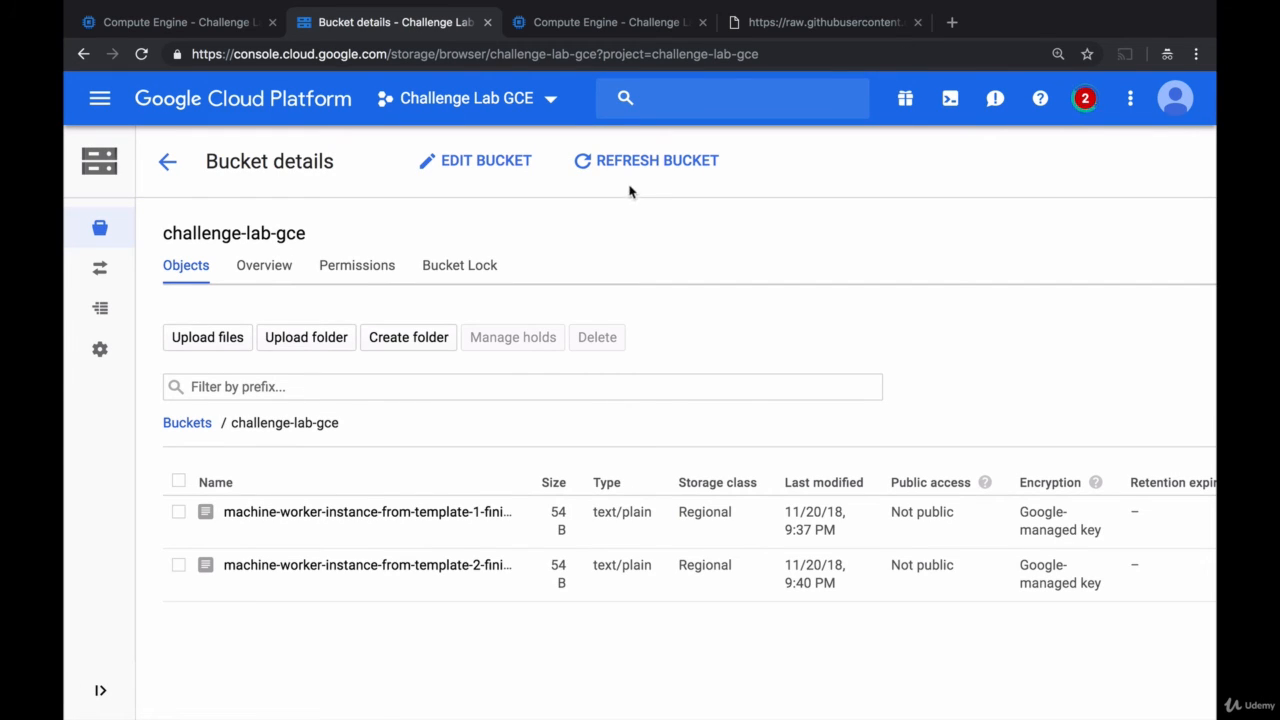
click(663, 172)
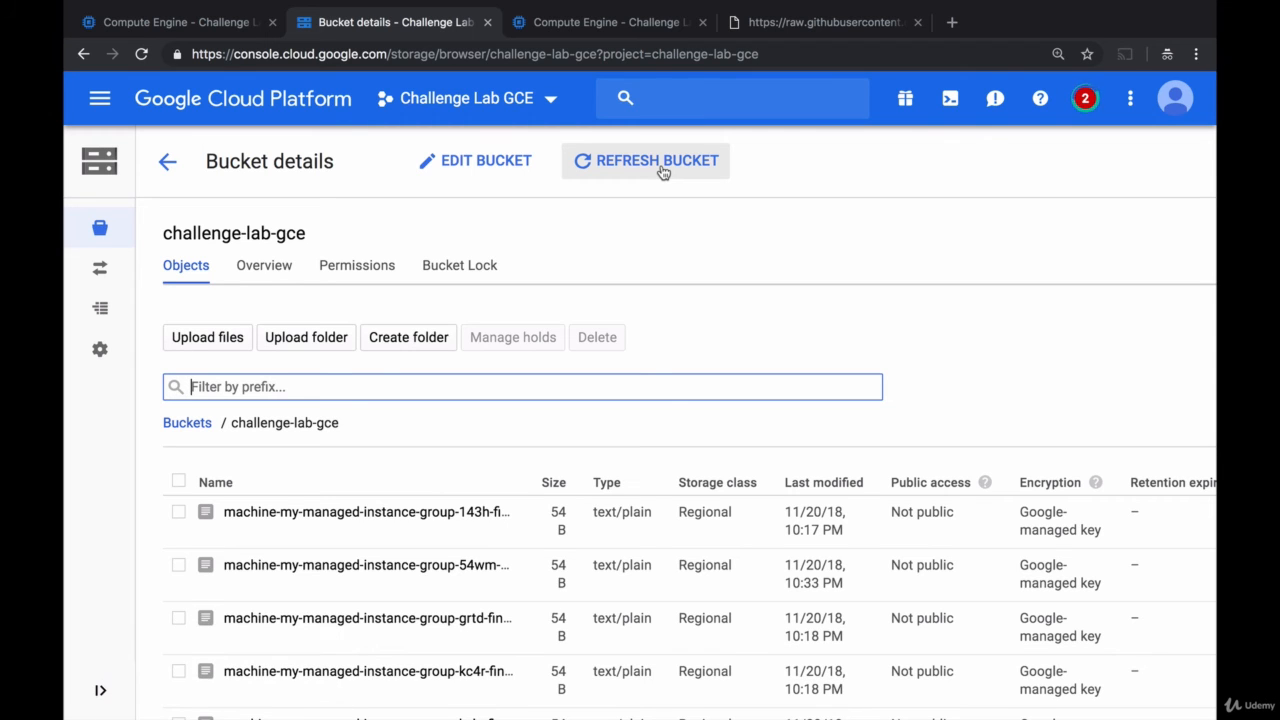
scroll(513, 538, down, 3)
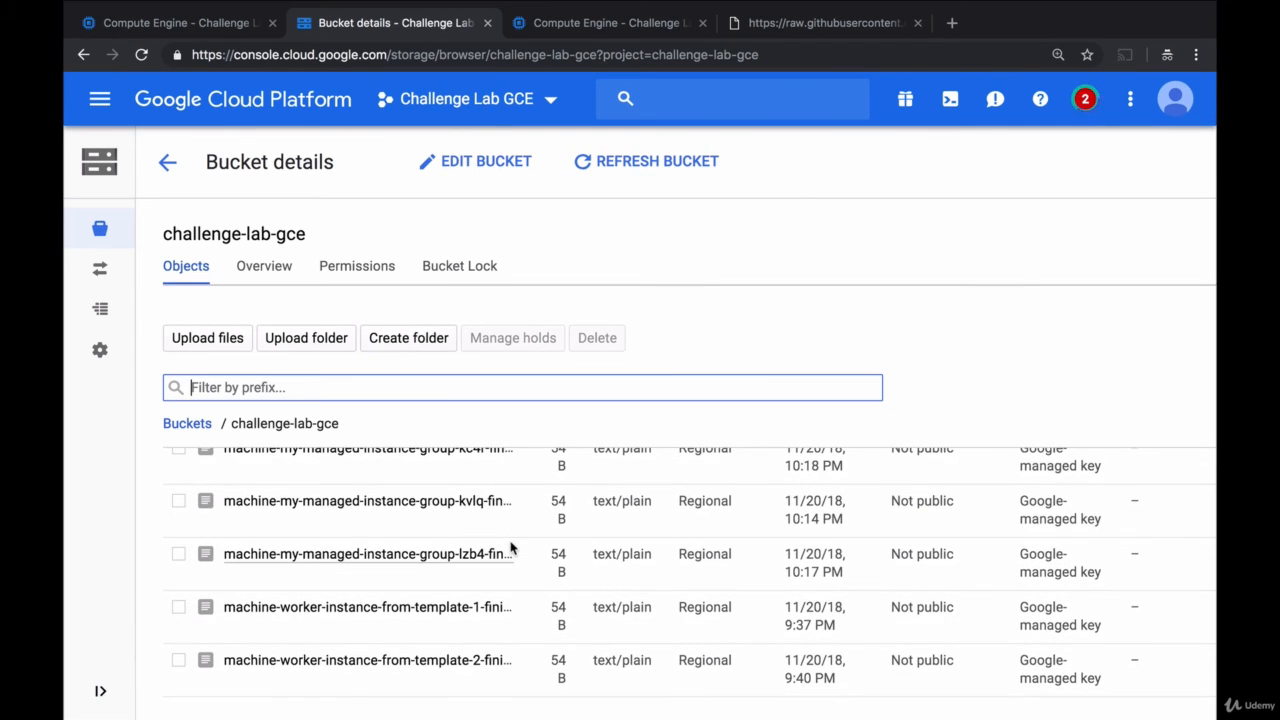
click(620, 26)
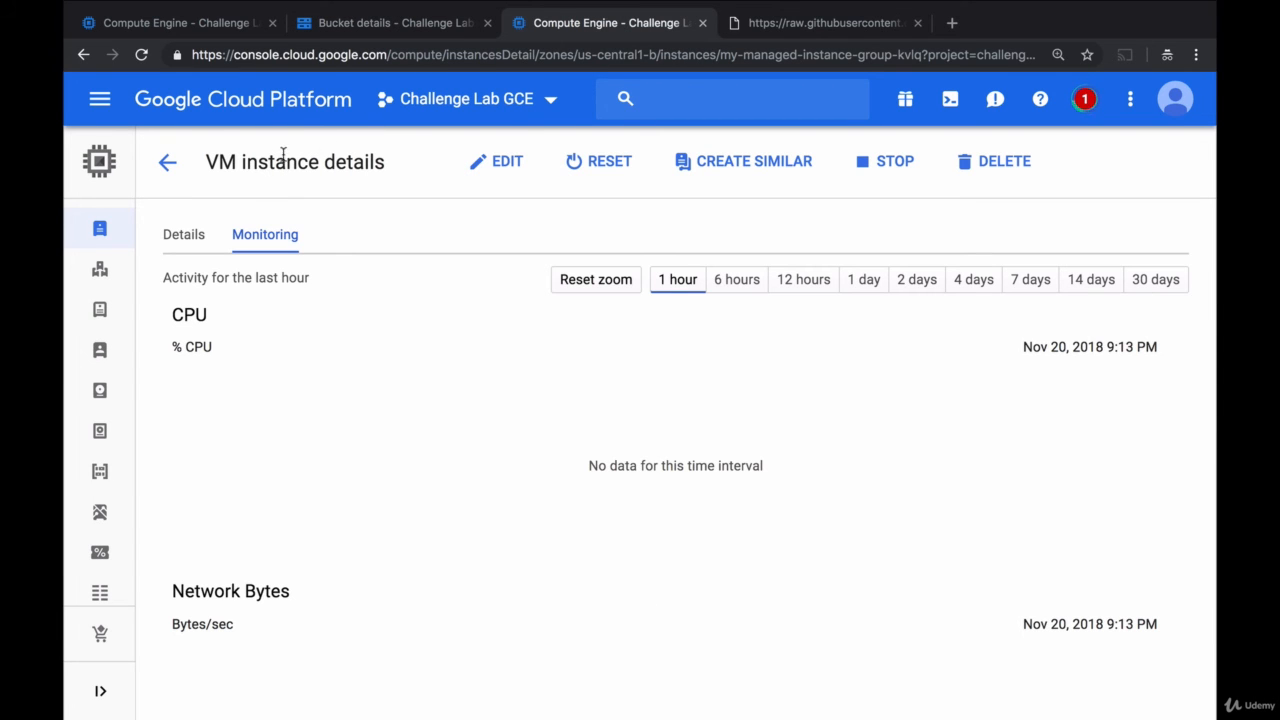
click(120, 116)
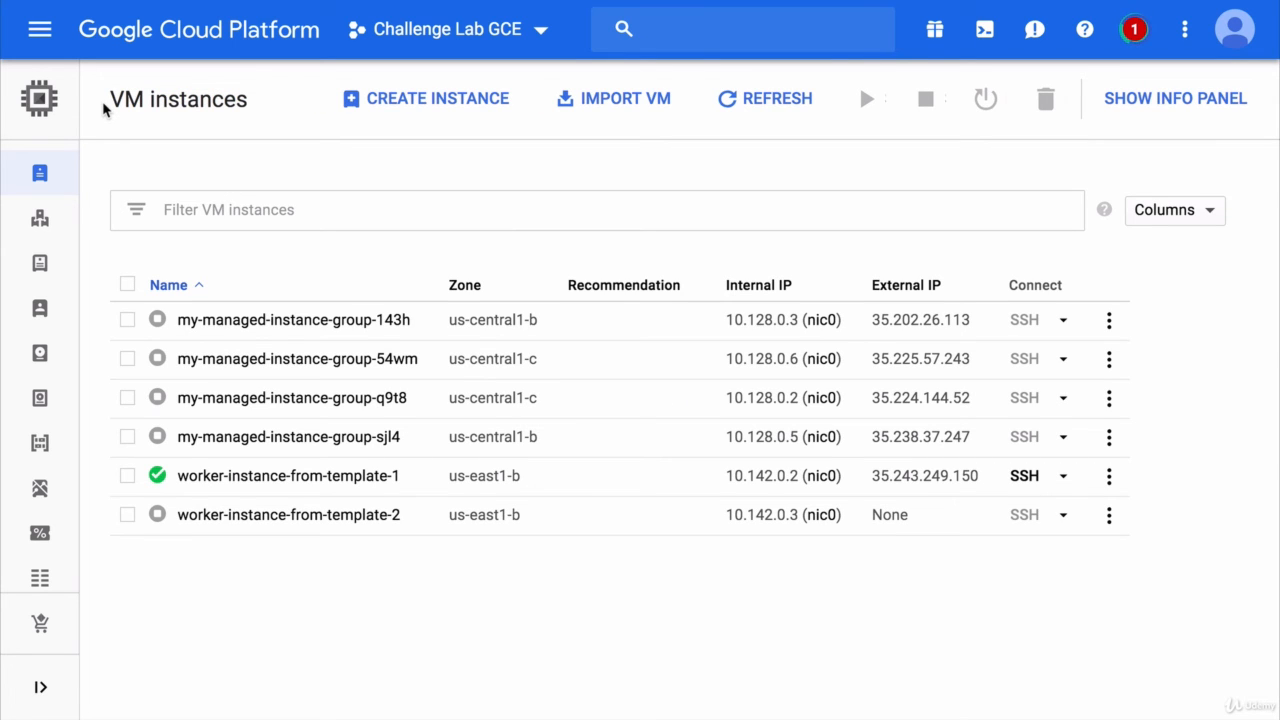
- Copy the my-managed-instance-group-143h name, then open worker-instance-from-template-1's Stackdriver logs
mouse_move(156, 328)
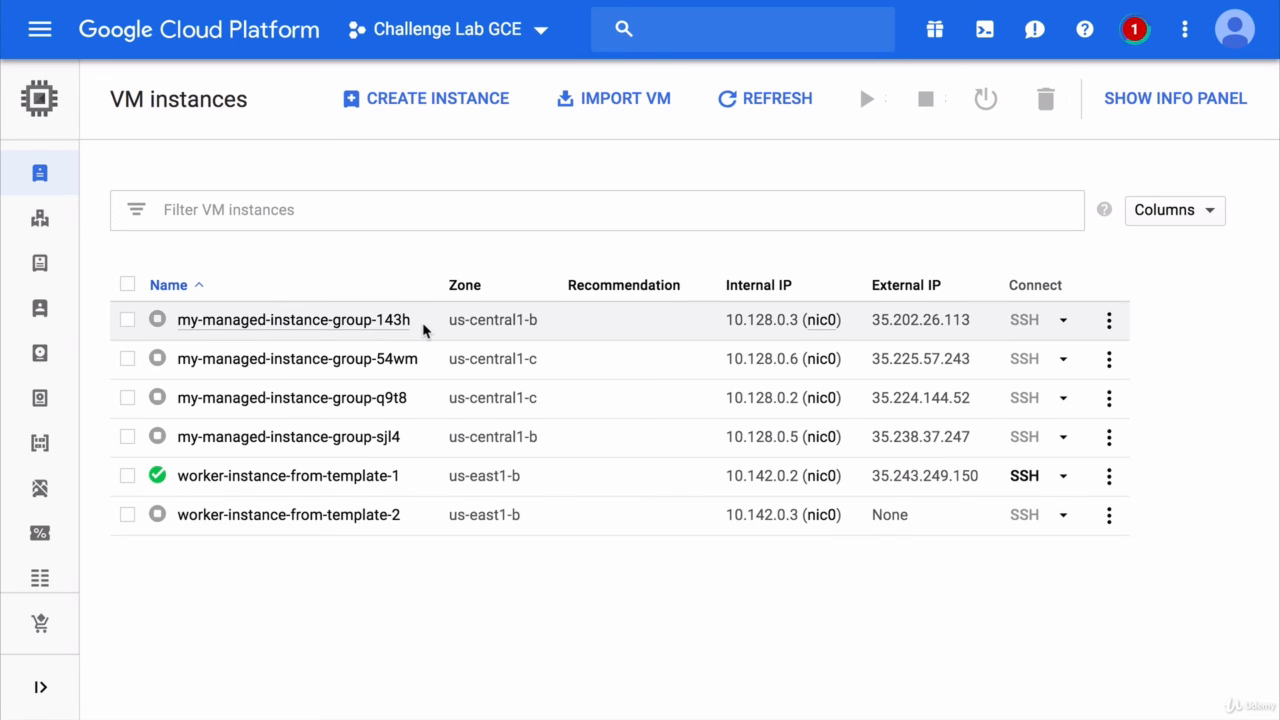
drag(424, 327, 181, 322)
key(ctrl+c)
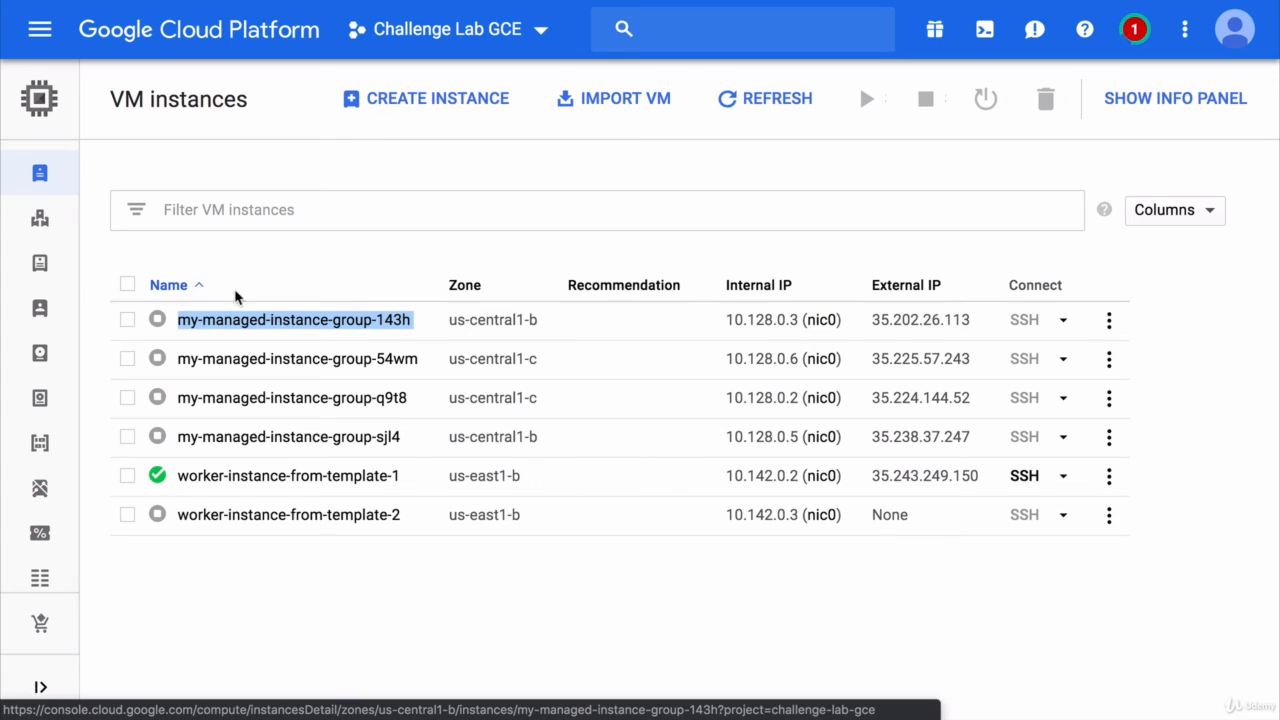
click(303, 263)
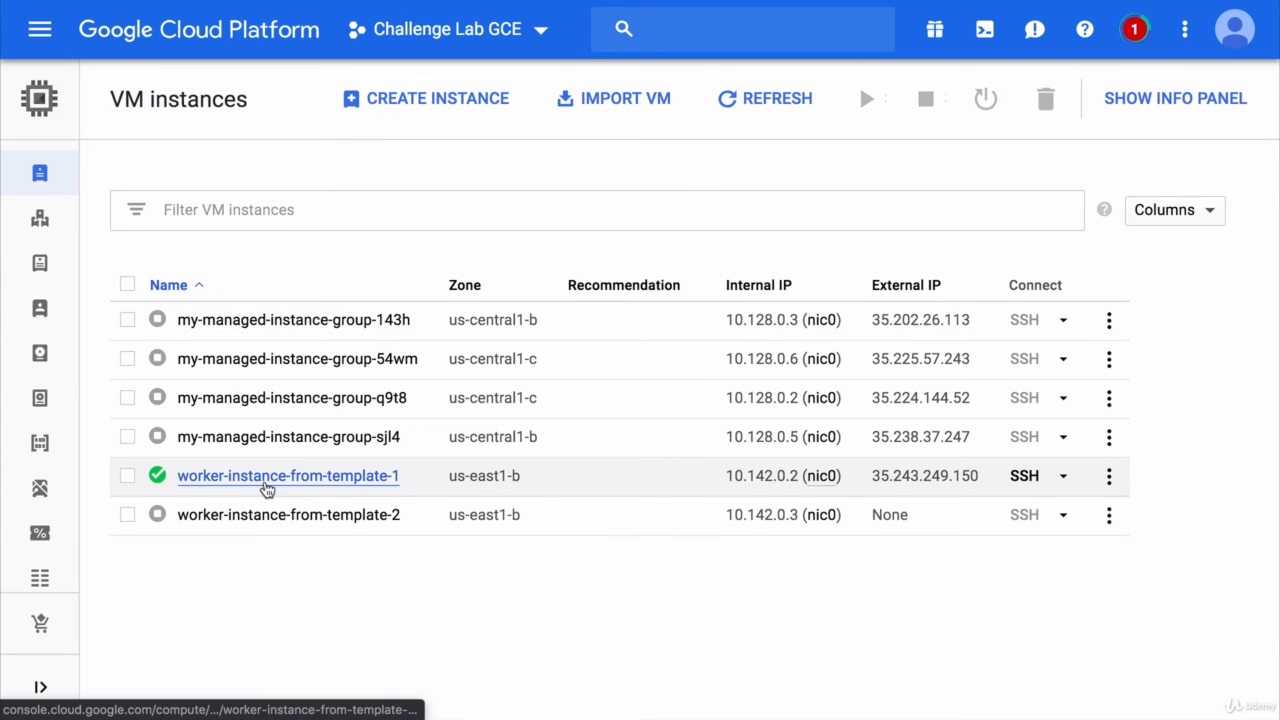
click(266, 477)
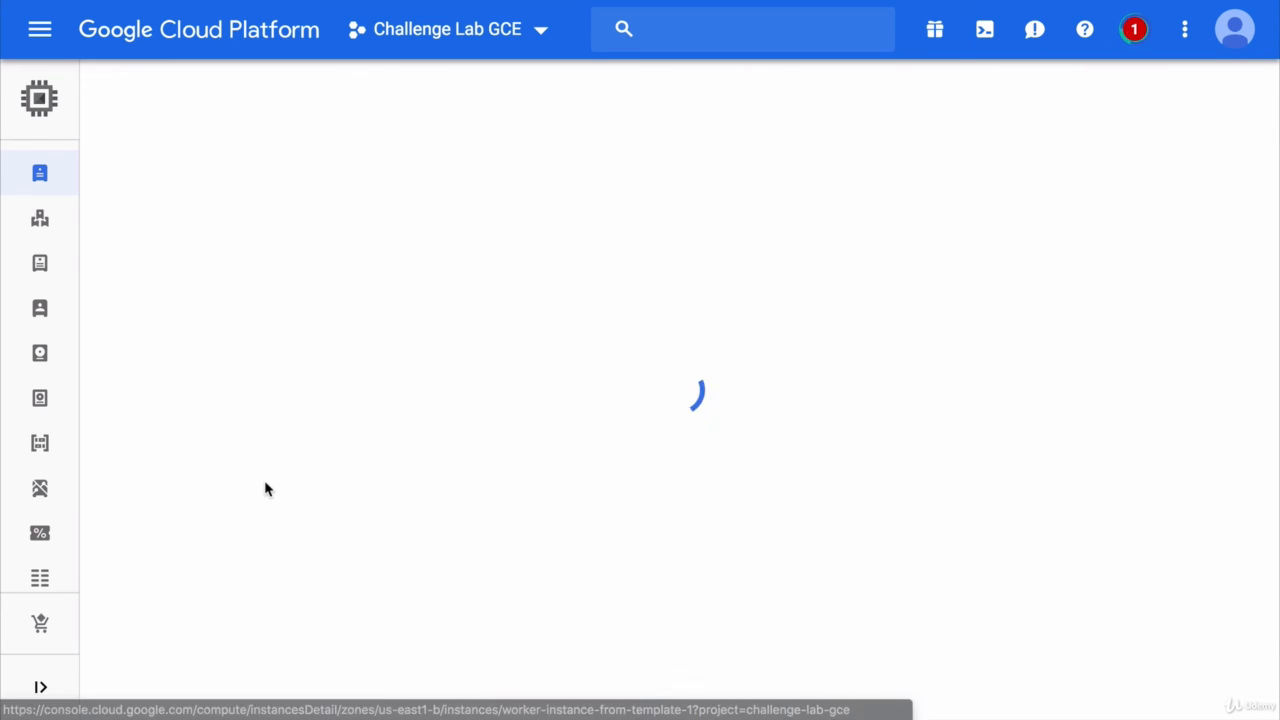
click(217, 388)
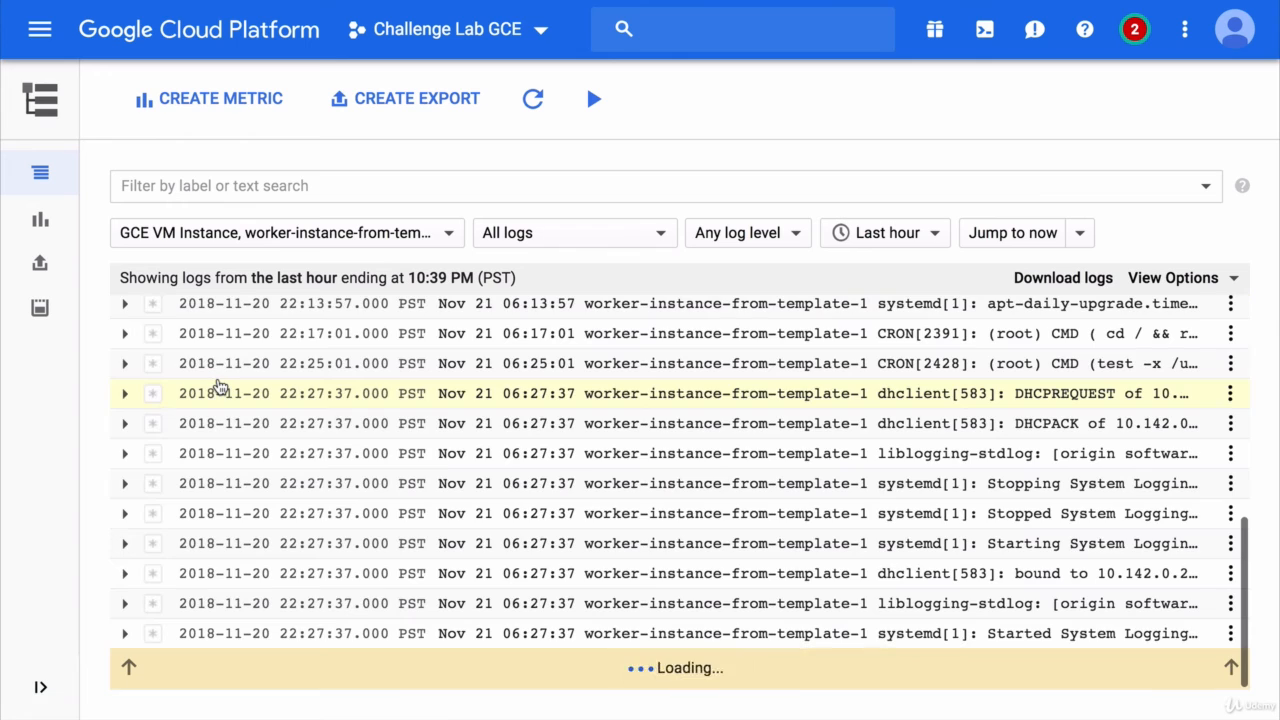
- Show logs from all GCE VM instances filtered by the pasted my-managed-instance-group-143h name
click(360, 244)
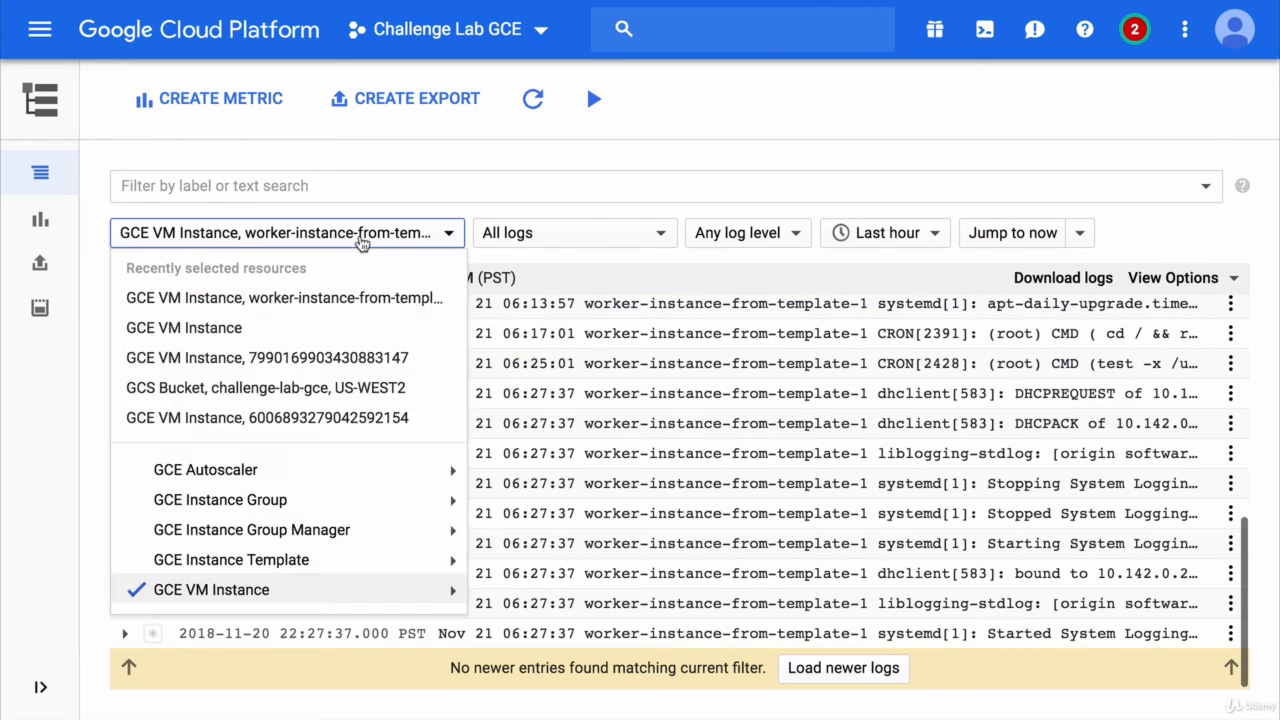
mouse_move(263, 592)
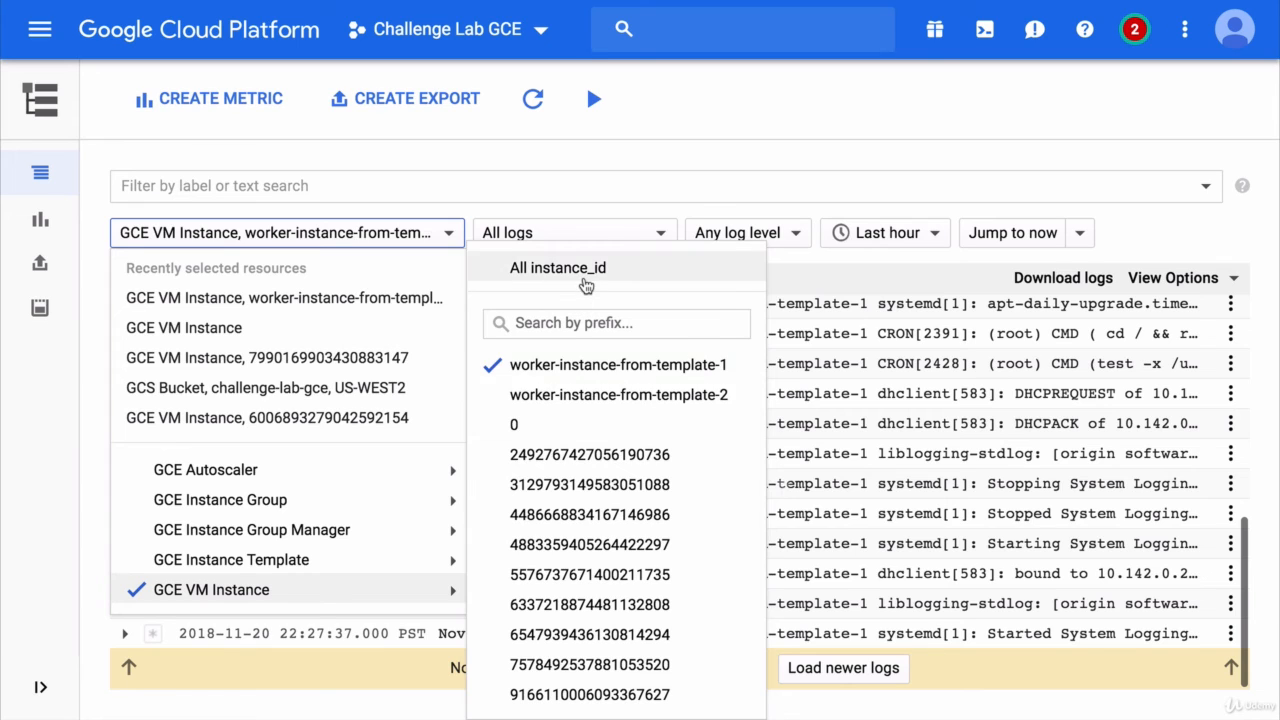
click(586, 280)
click(345, 188)
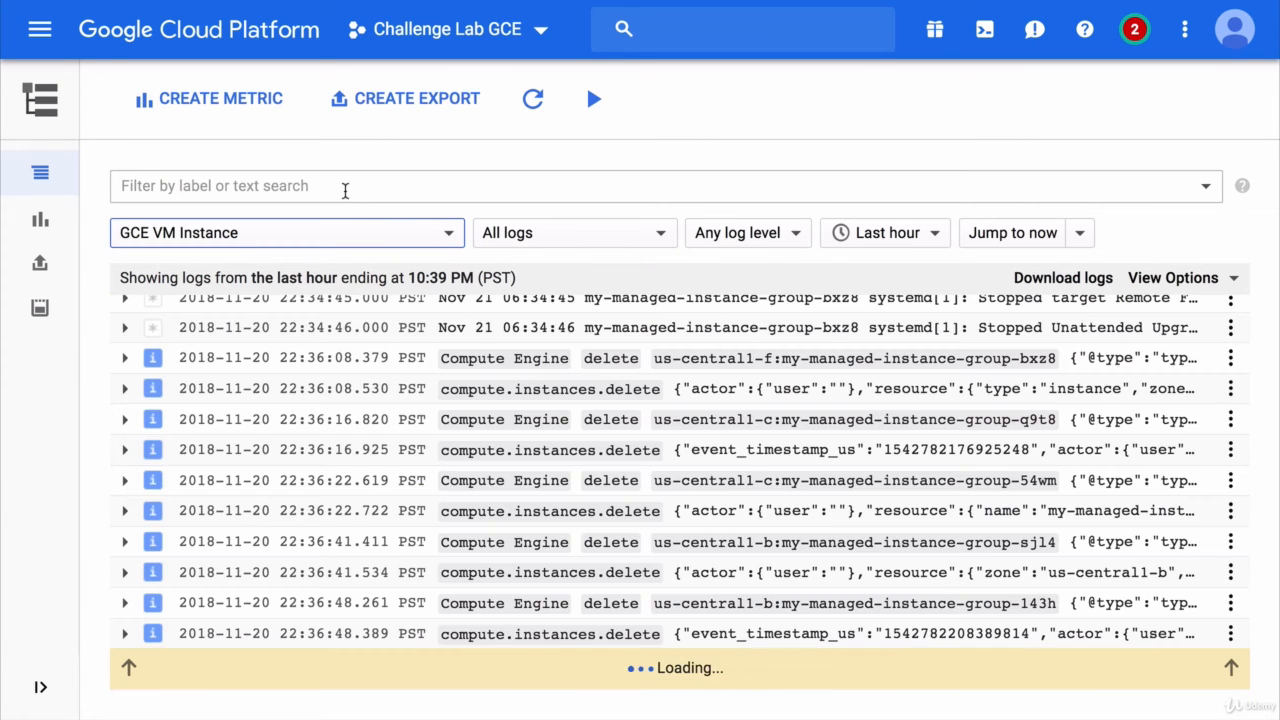
key(ctrl+v)
key(Return)
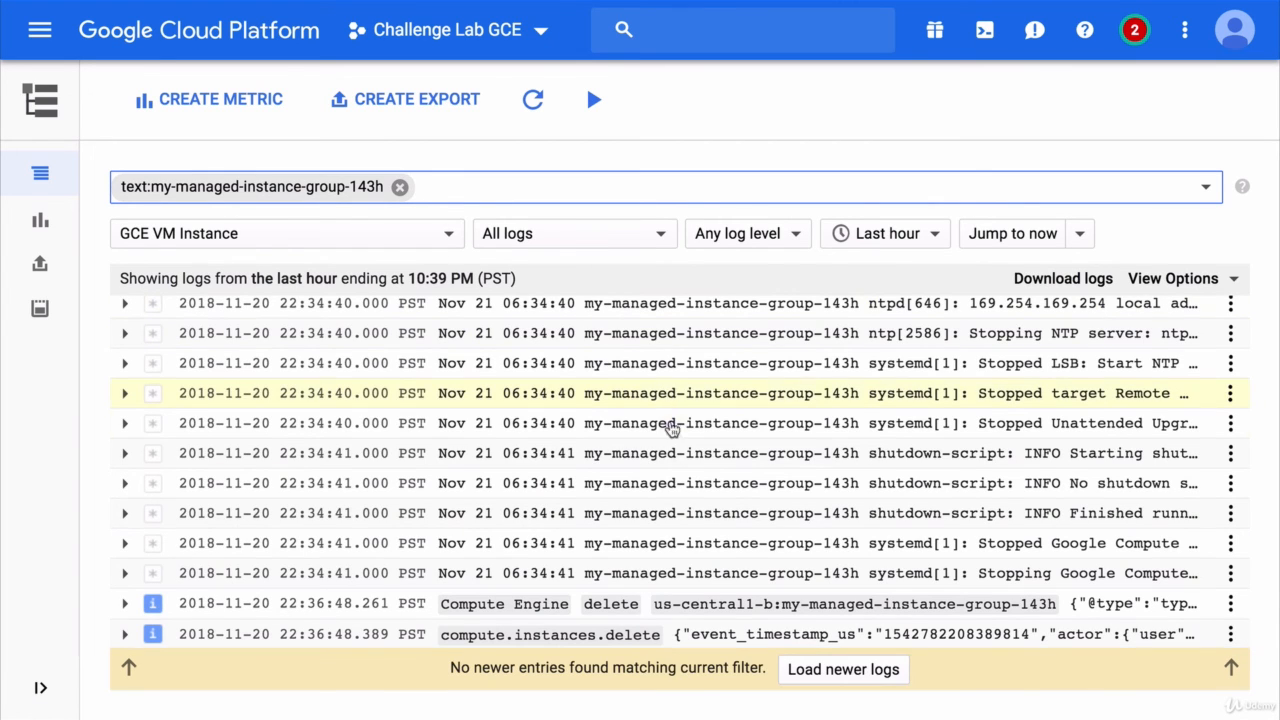
- Inspect a shutdown-script log entry, then return to the empty Instance groups page
click(676, 489)
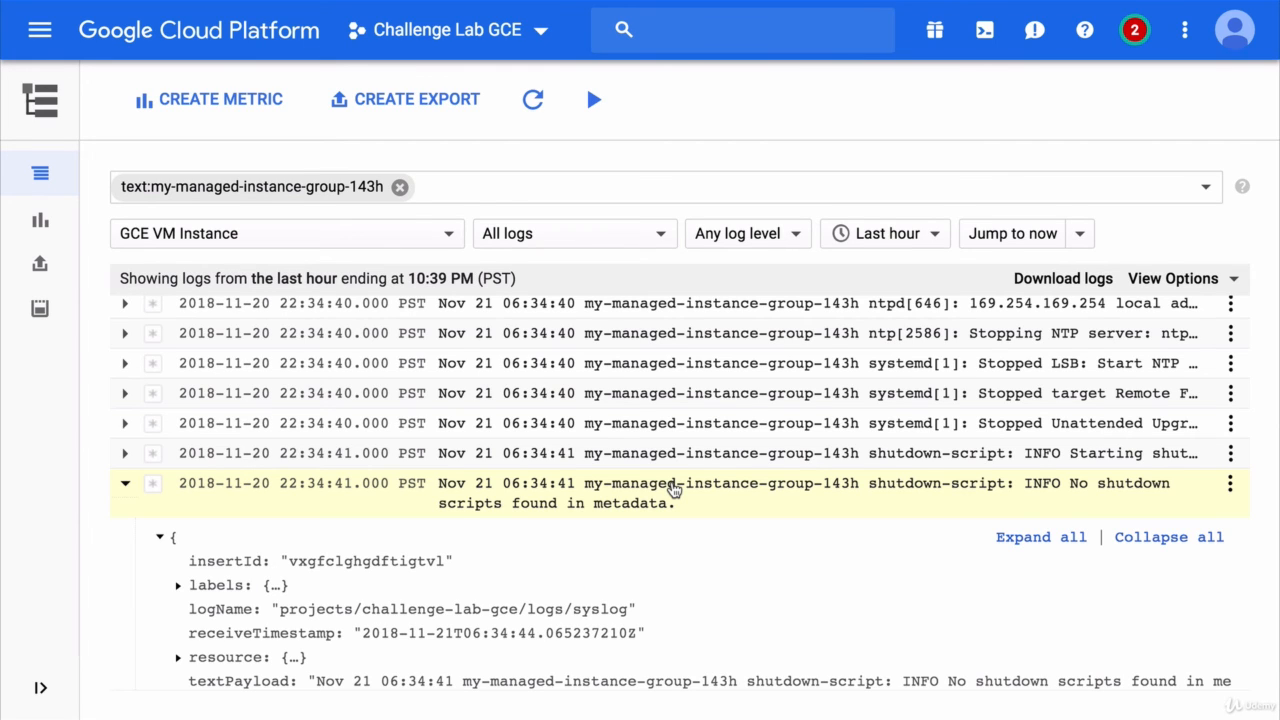
click(675, 489)
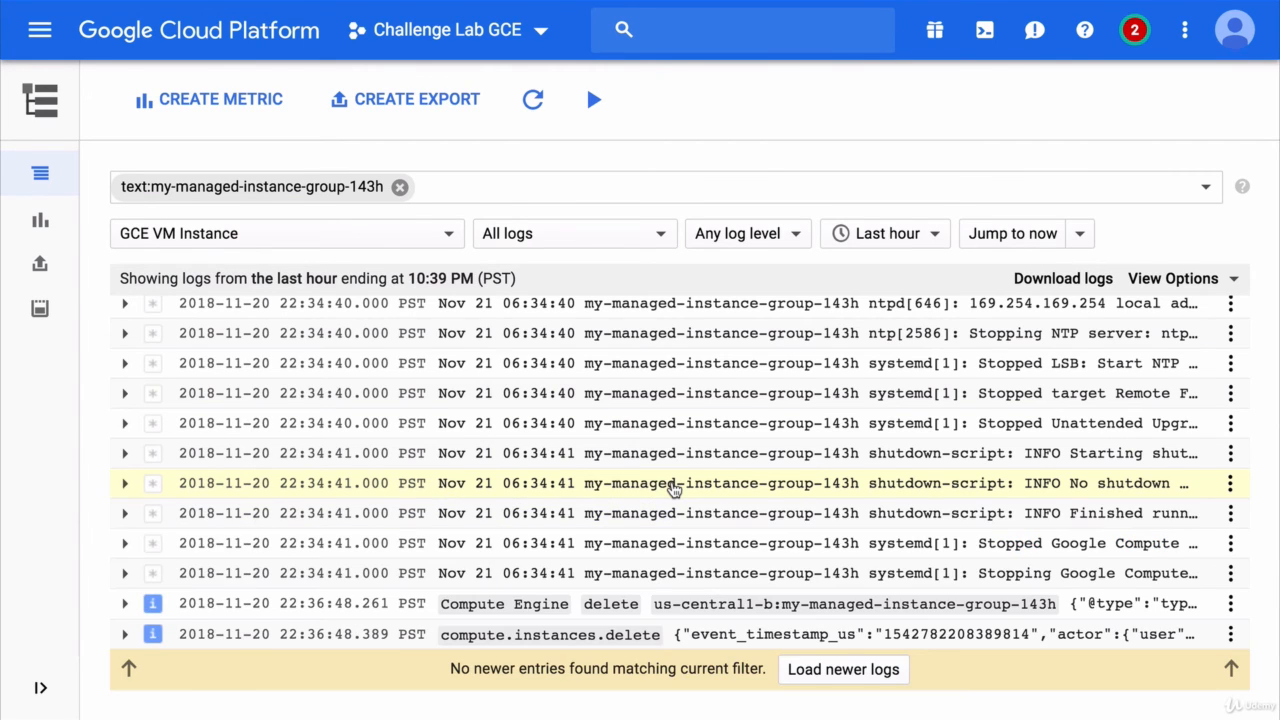
scroll(675, 489, up, 10)
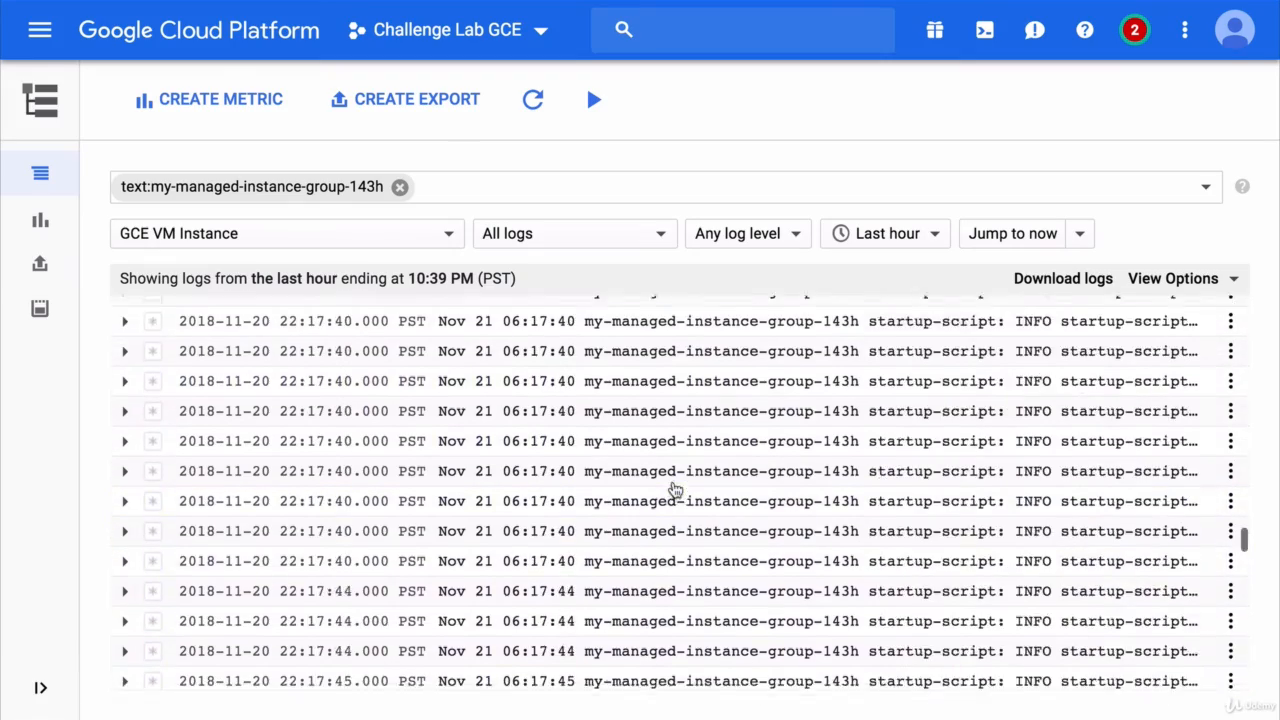
scroll(675, 489, up, 10)
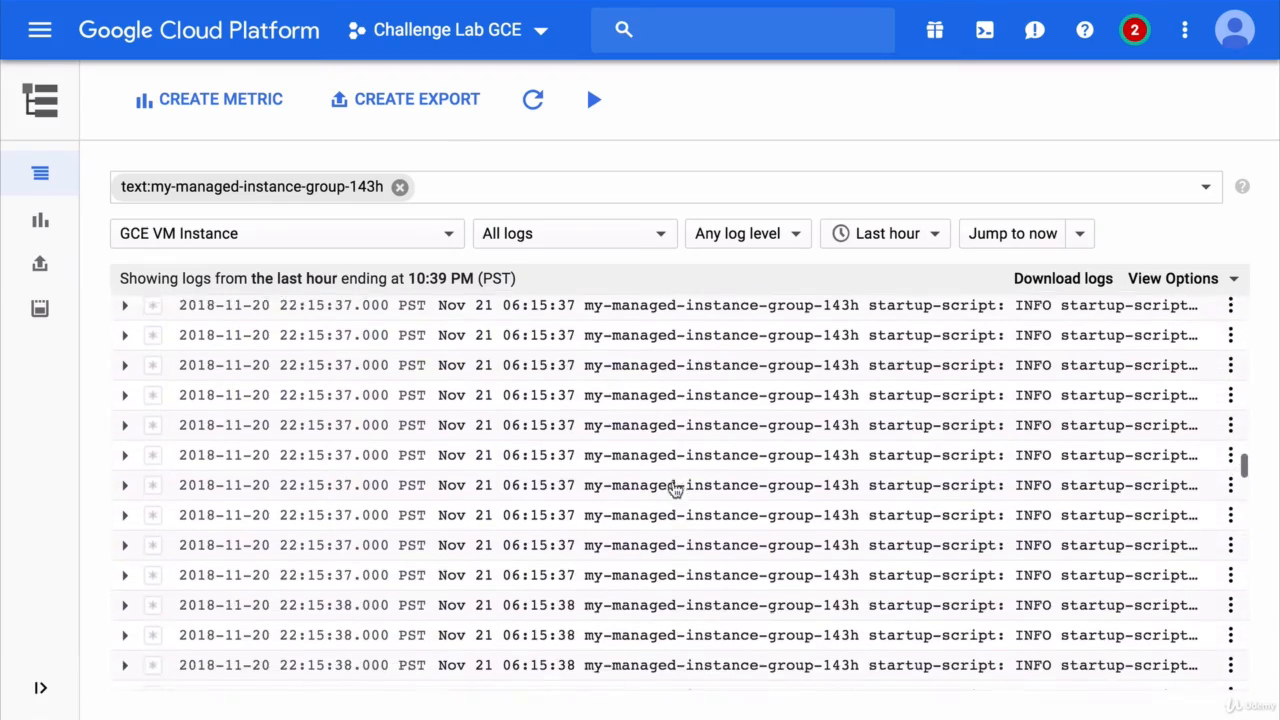
scroll(675, 489, up, 5)
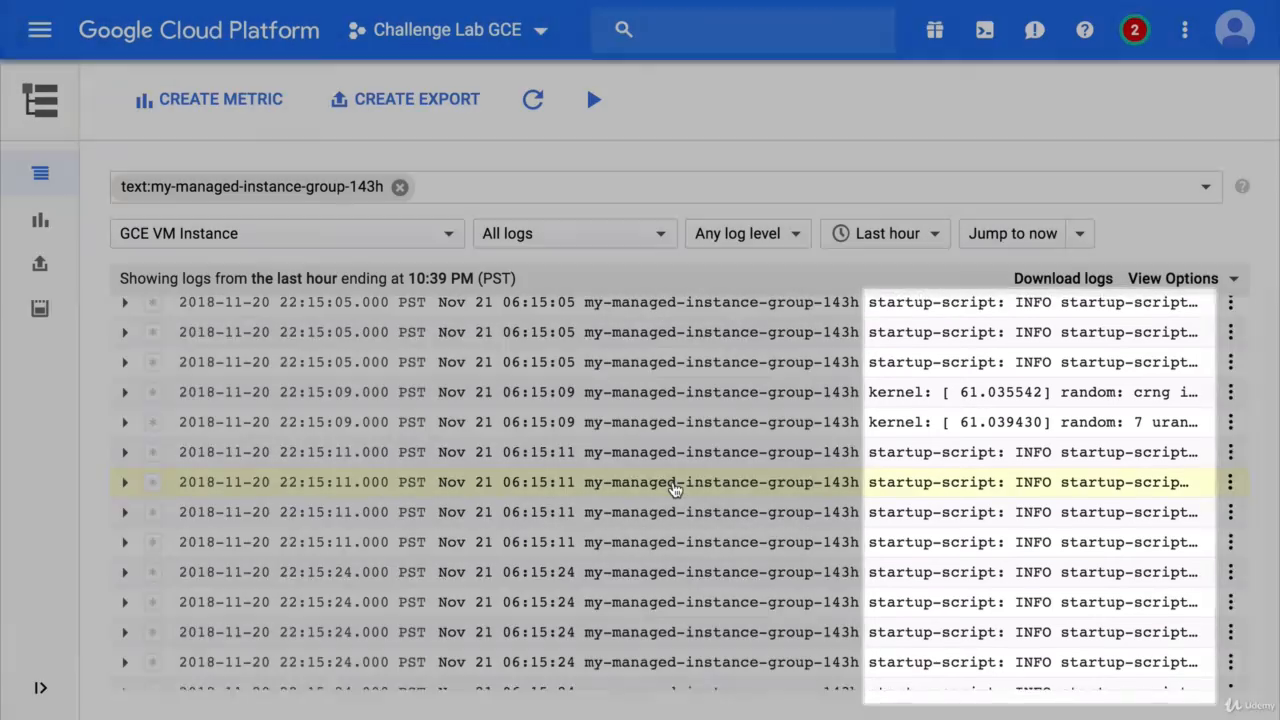
scroll(675, 489, down, 15)
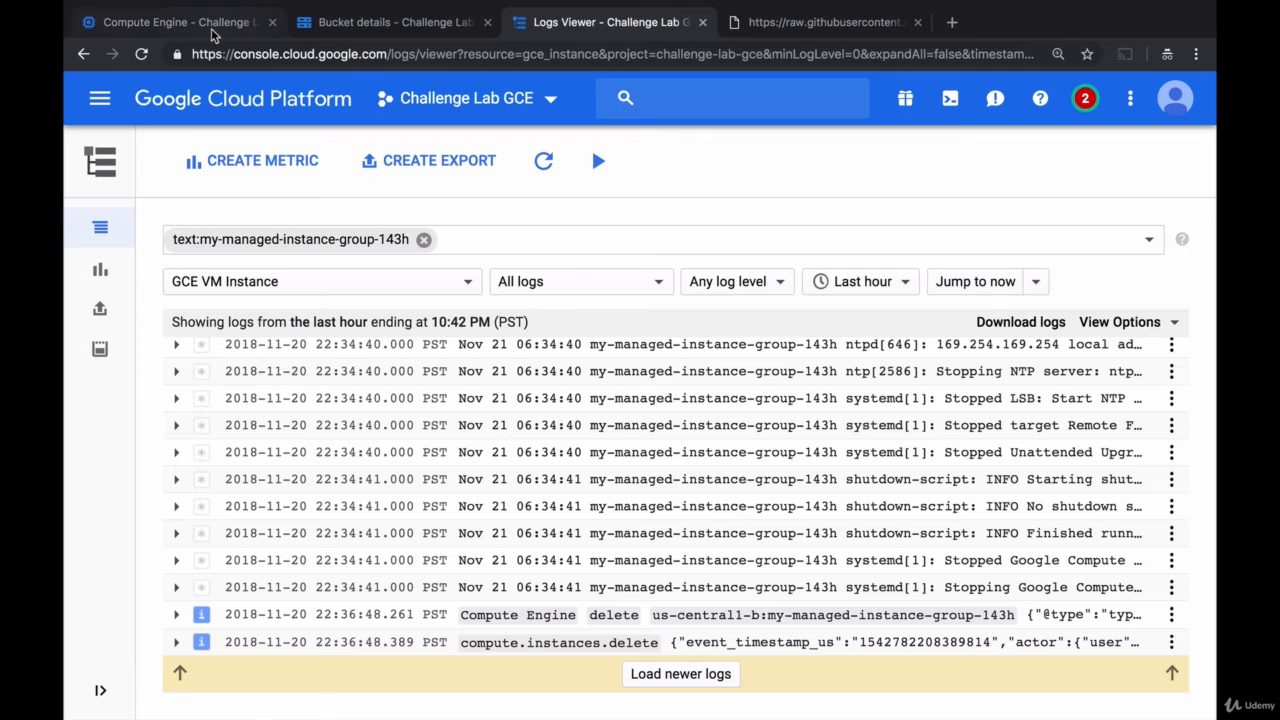
click(213, 33)
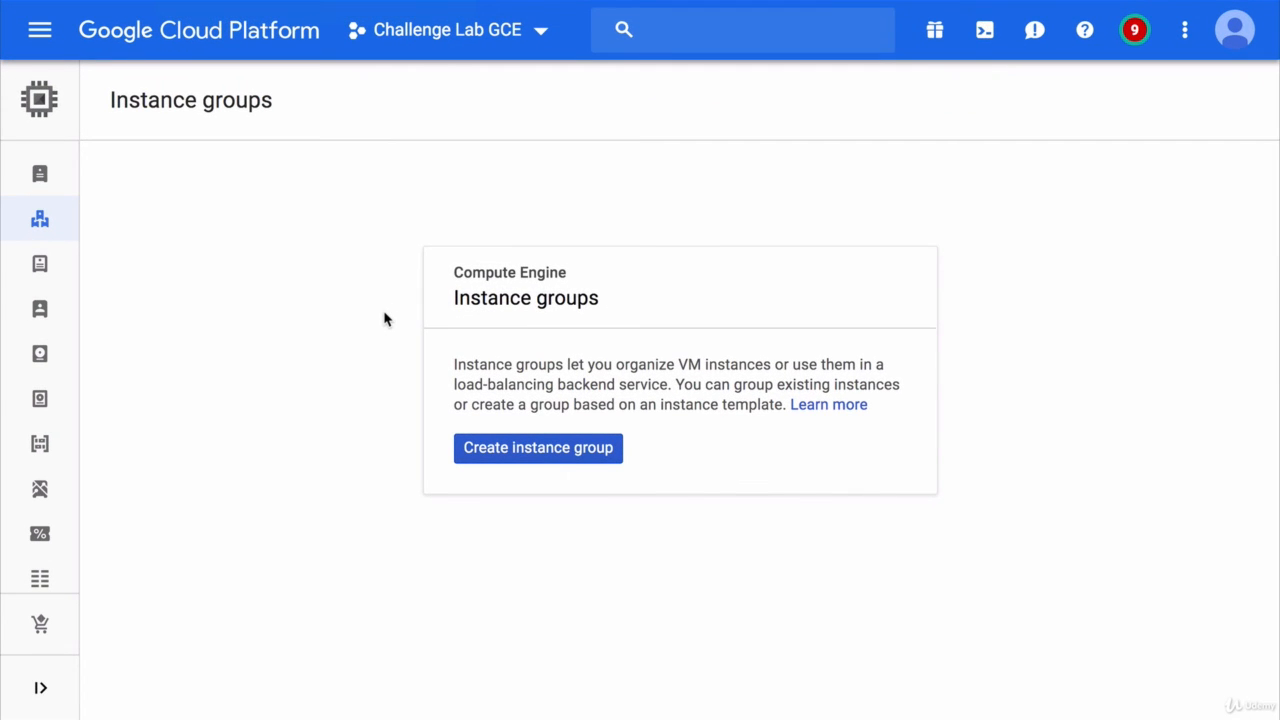
- Select worker-instance-from-template-1 and worker-instance-from-template-2 on VM instances and delete them
click(44, 180)
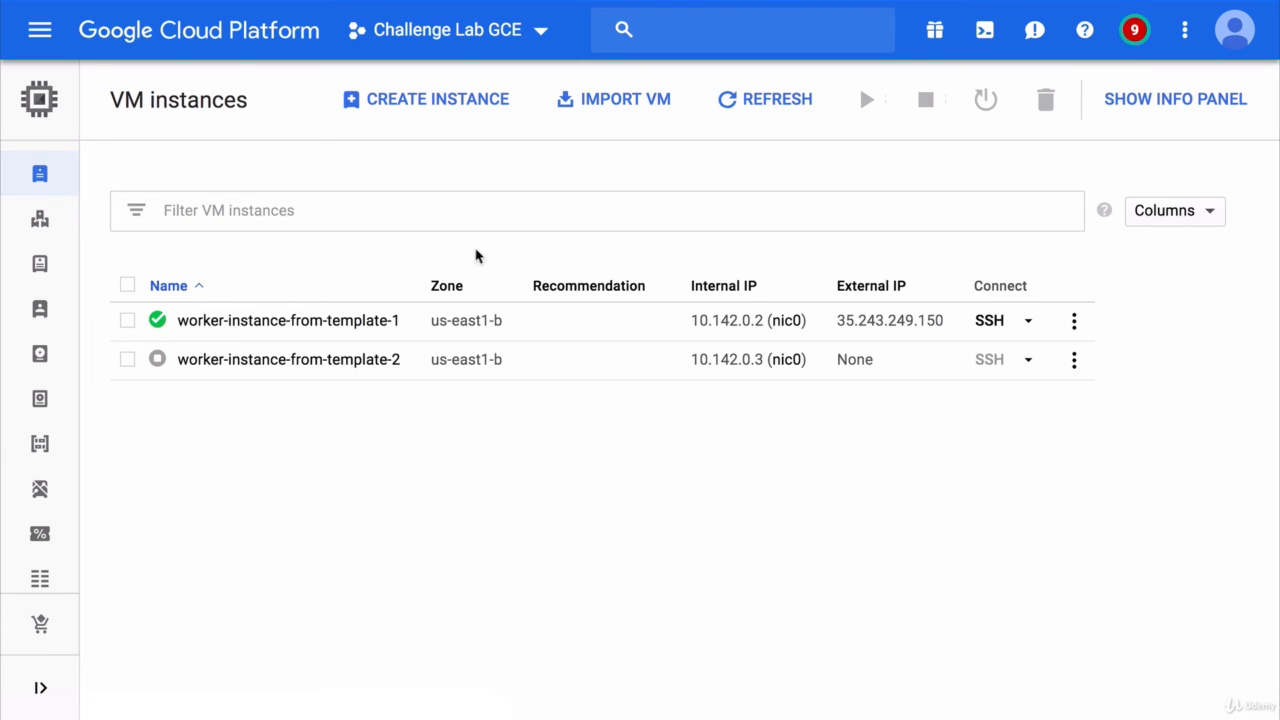
click(127, 359)
click(128, 320)
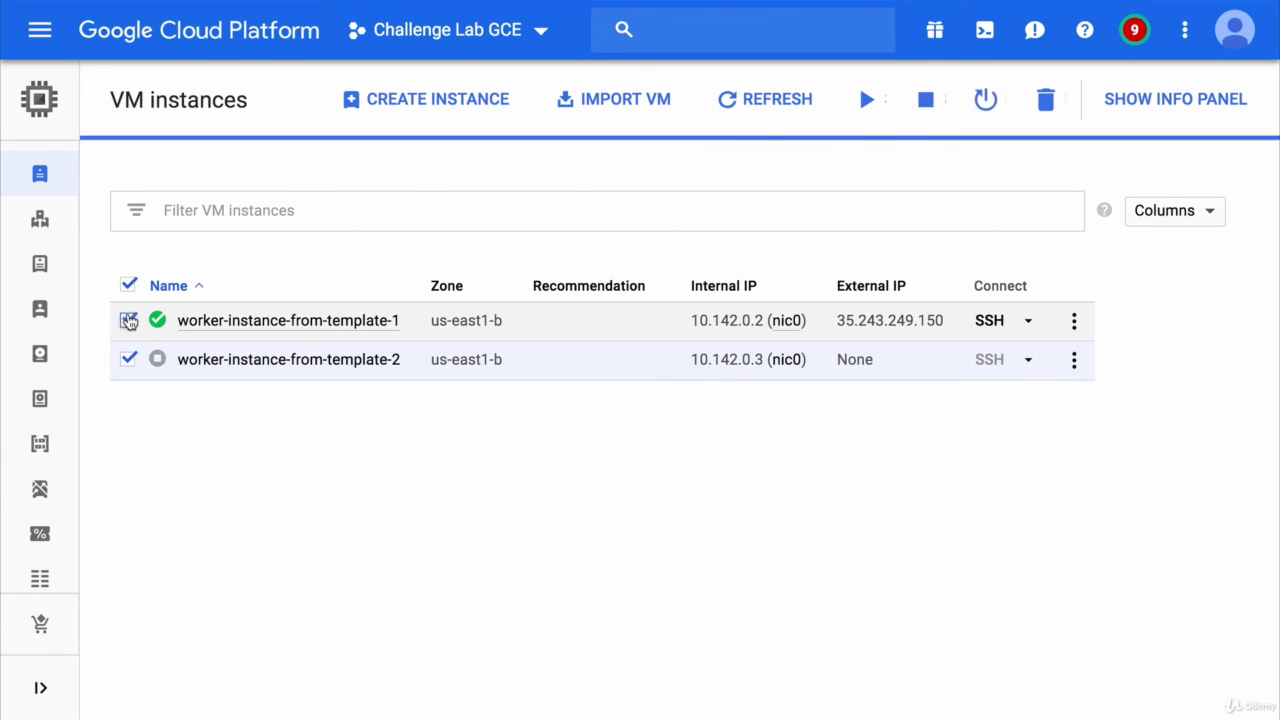
click(1046, 100)
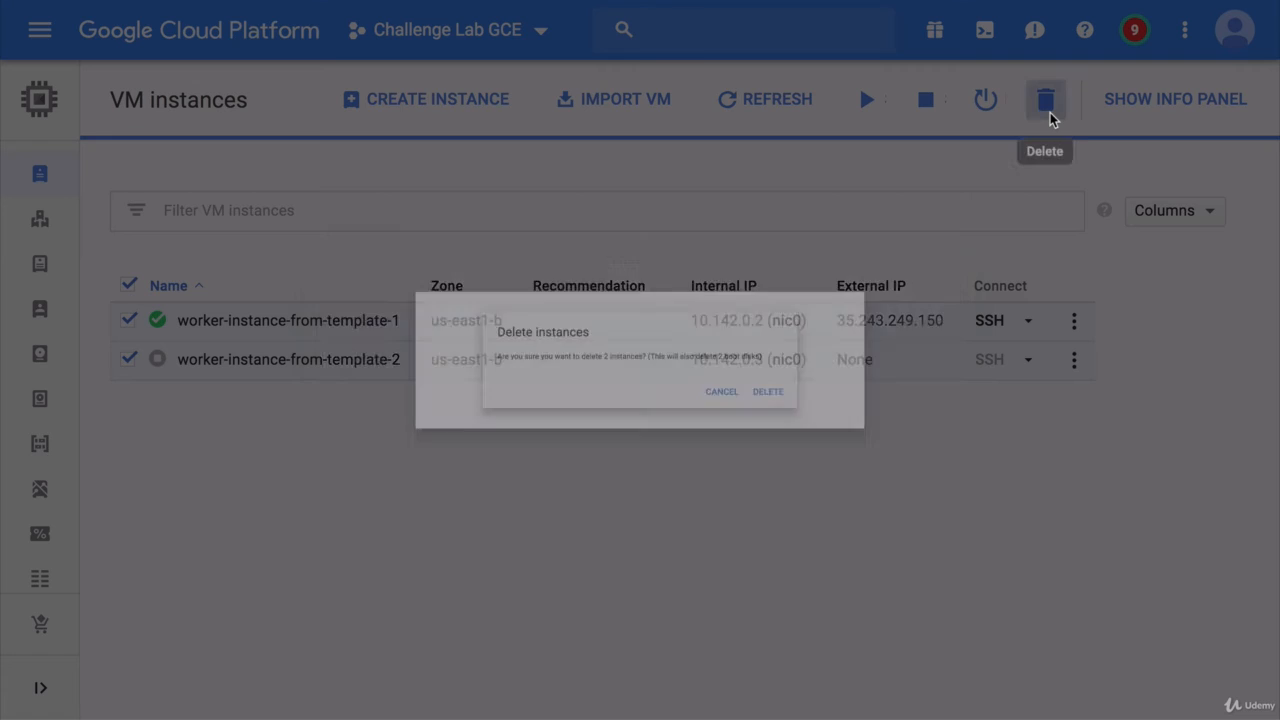
click(910, 428)
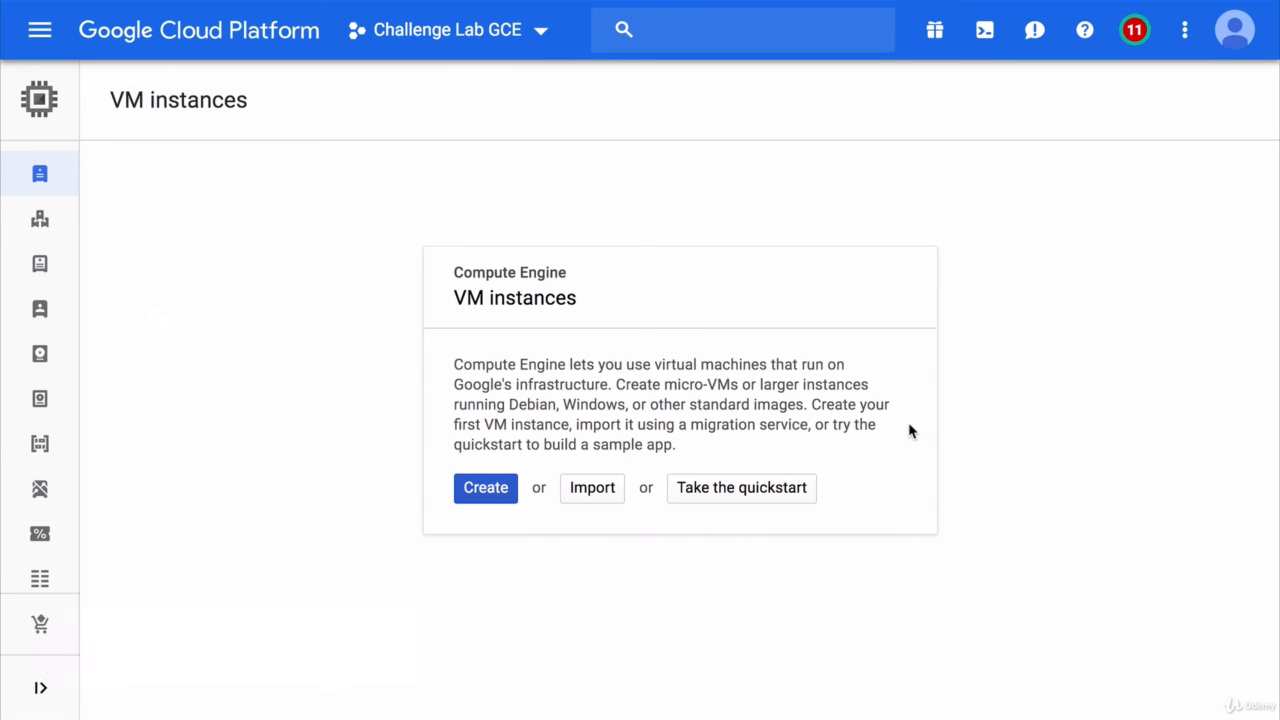
- Open the Activity page from the Notifications bell to review the VM and instance group deletions
click(1134, 30)
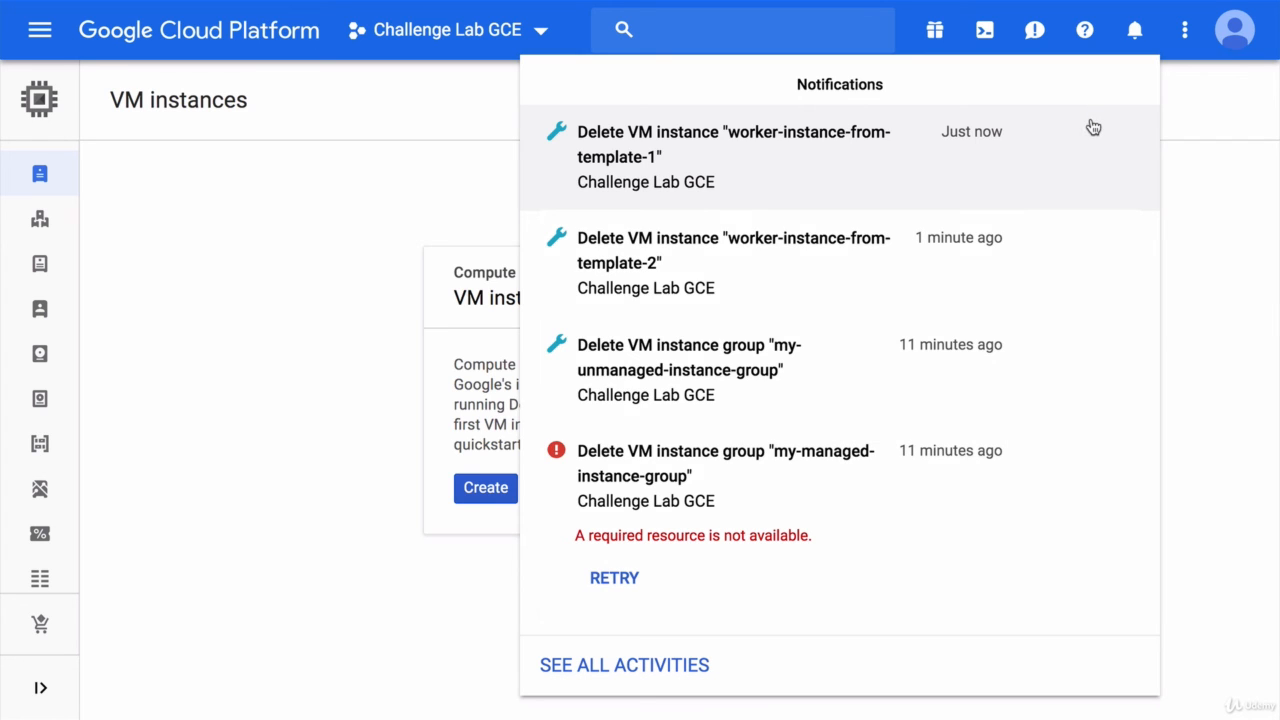
scroll(706, 600, down, 2)
click(652, 667)
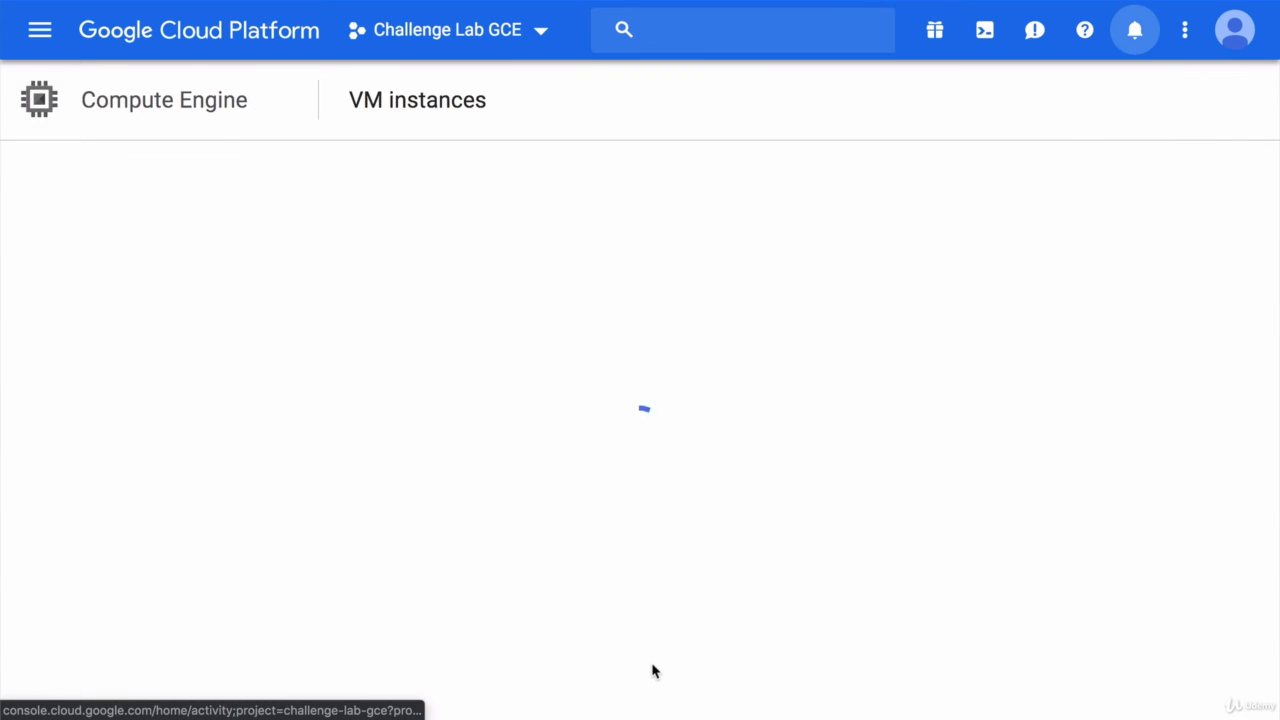